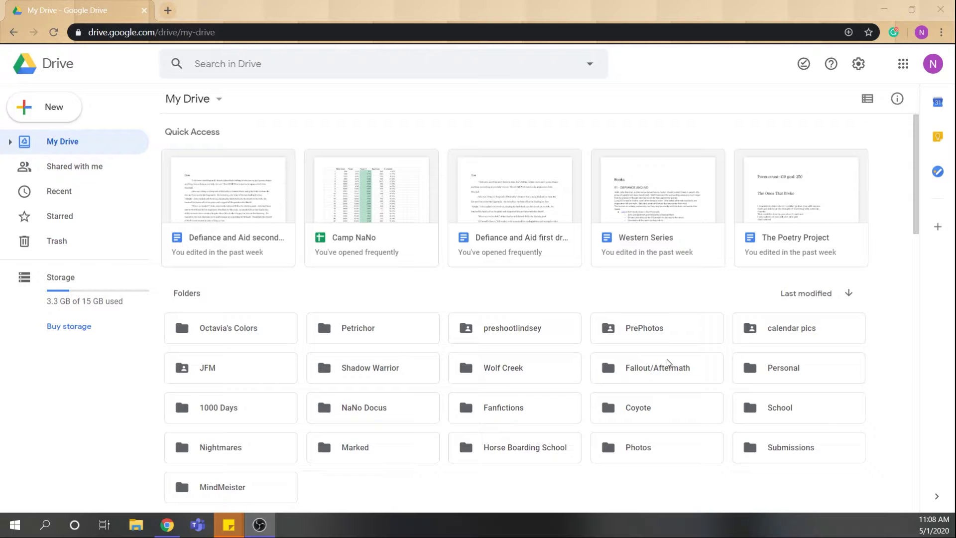
Look through all the folders and files stored in My Drive
scroll(894, 369, "down", 4)
scroll(893, 370, "down", 5)
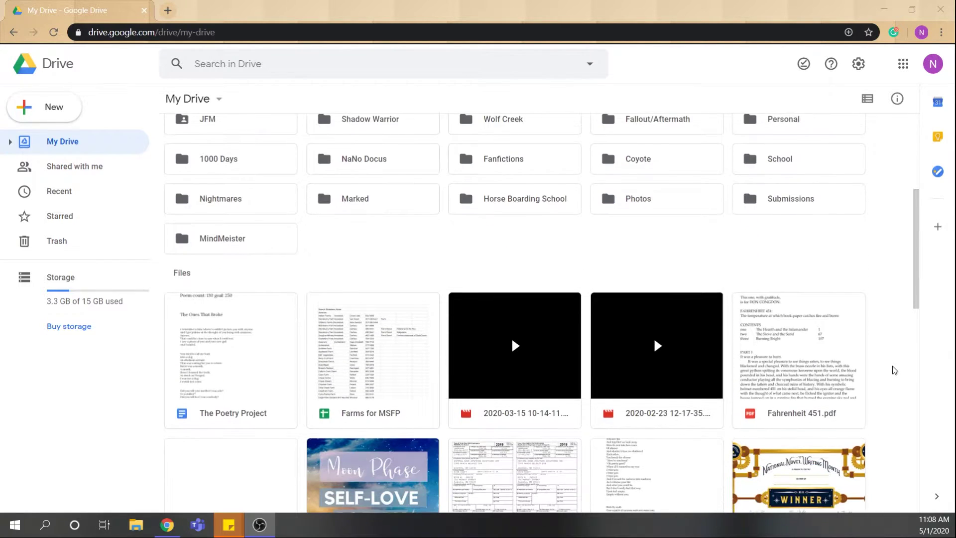
scroll(894, 370, "down", 1)
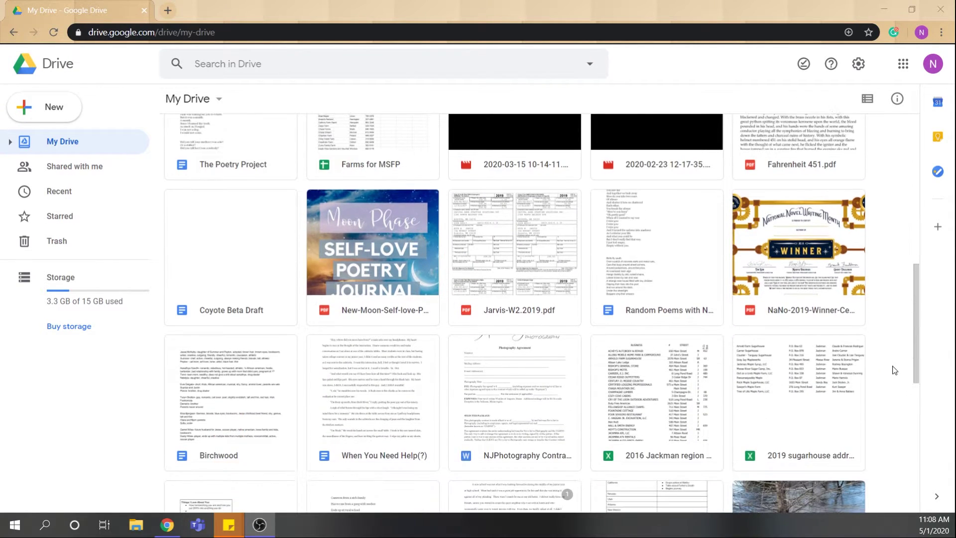
scroll(893, 370, "down", 1)
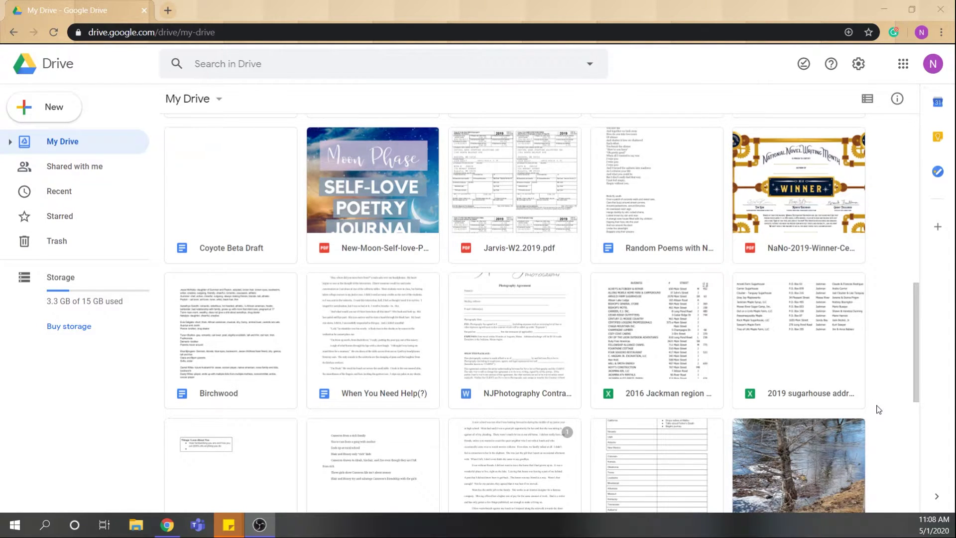
scroll(879, 409, "down", 3)
scroll(879, 410, "down", 4)
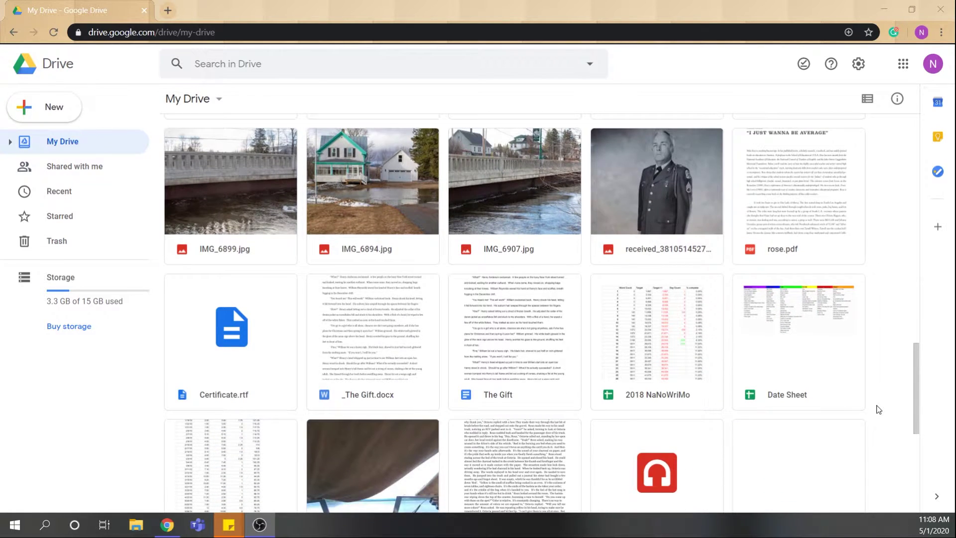
scroll(878, 409, "down", 3)
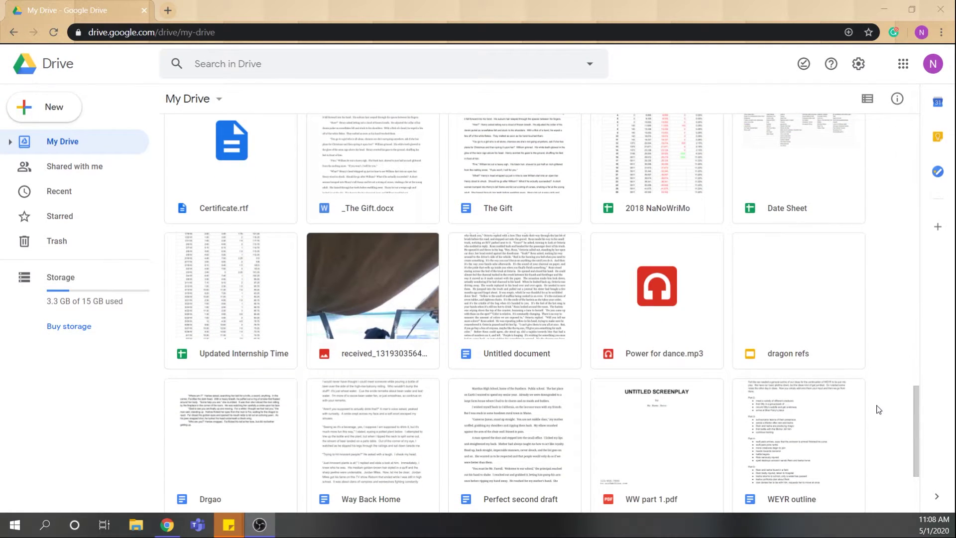
scroll(879, 409, "down", 3)
scroll(878, 409, "up", 10)
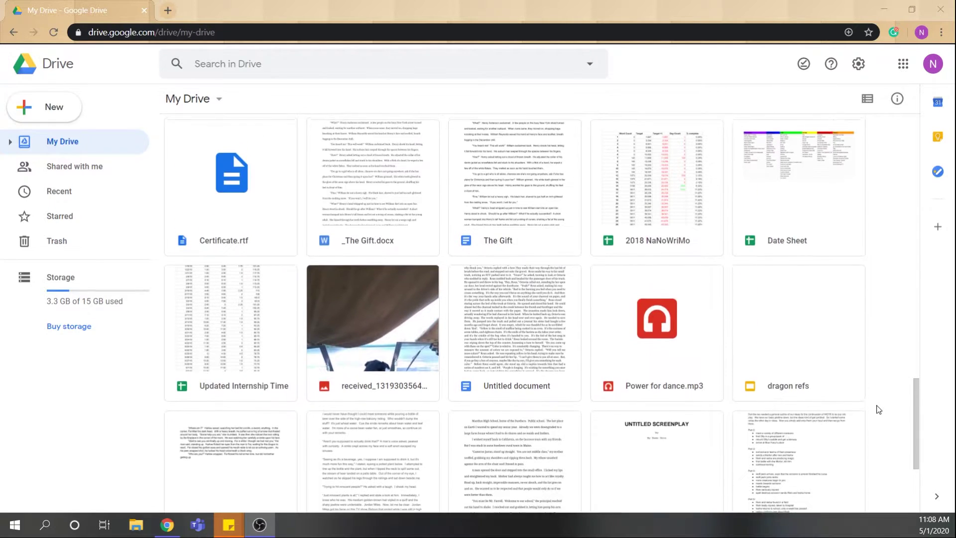
scroll(879, 409, "up", 5)
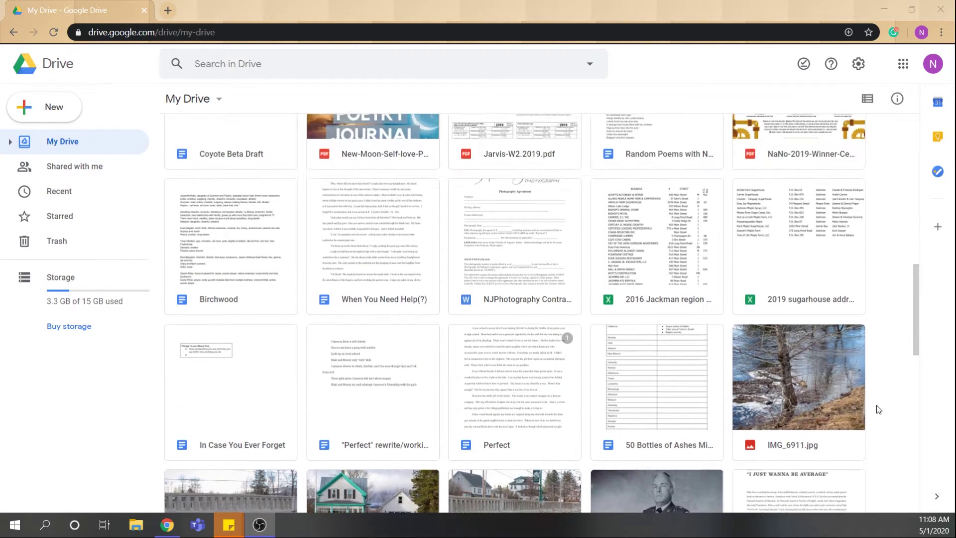
scroll(872, 397, "up", 9)
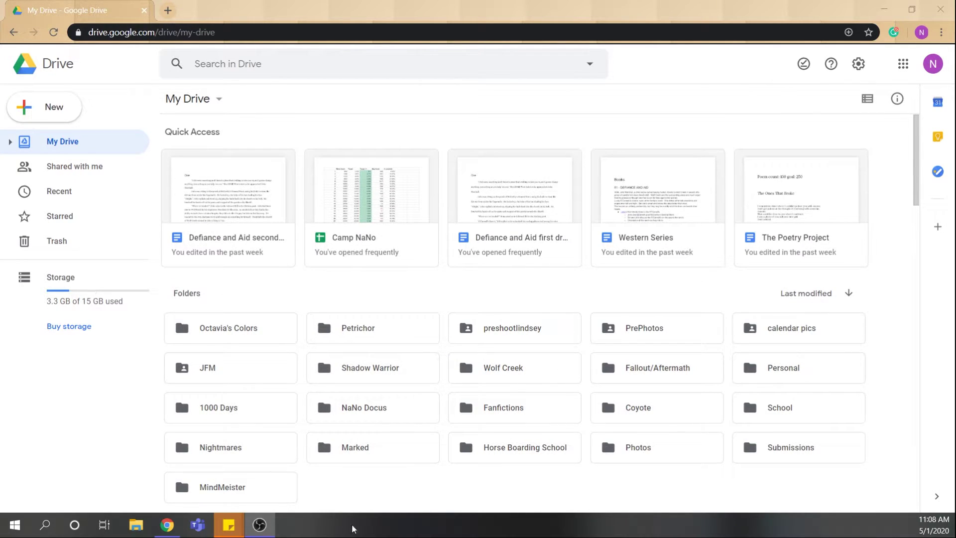
Look inside the Coyote folder and, back in My Drive, open the Wolf Creek folder
double_click(635, 411)
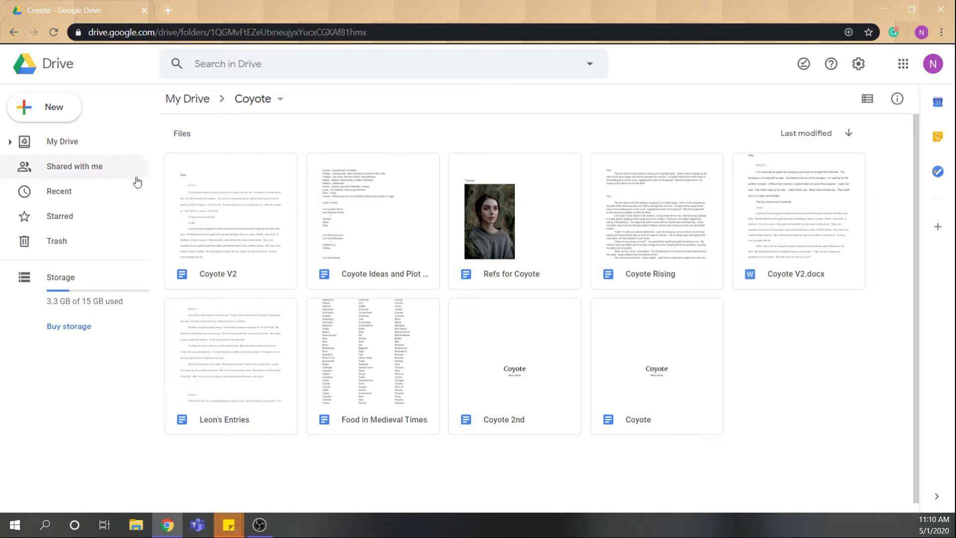
left_click(186, 101)
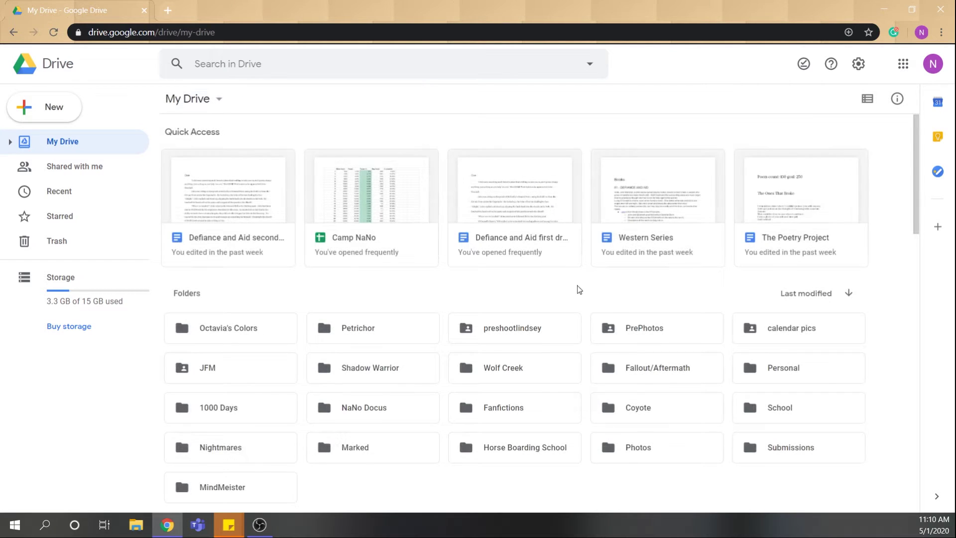
double_click(504, 370)
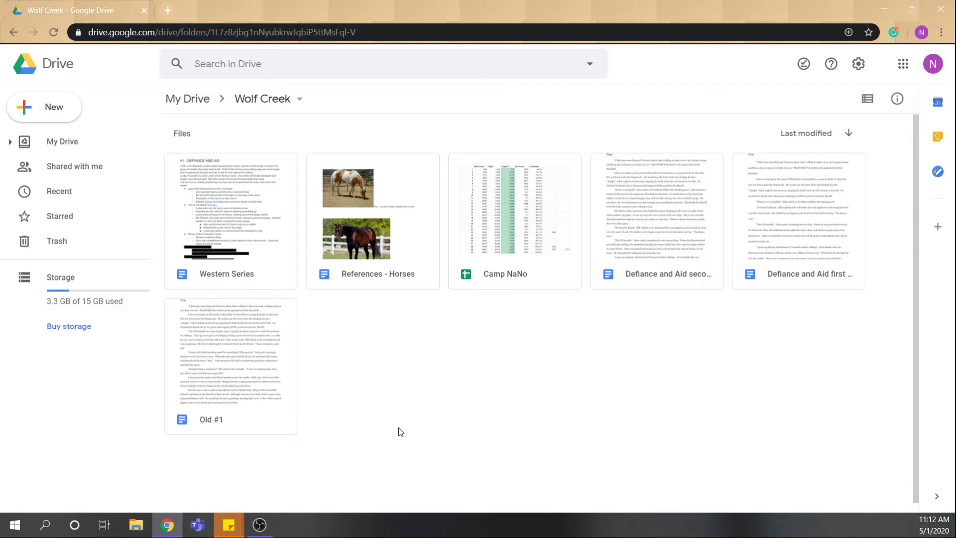
Open the References - Horses document, examine its captioned horse pictures, and close it
double_click(411, 220)
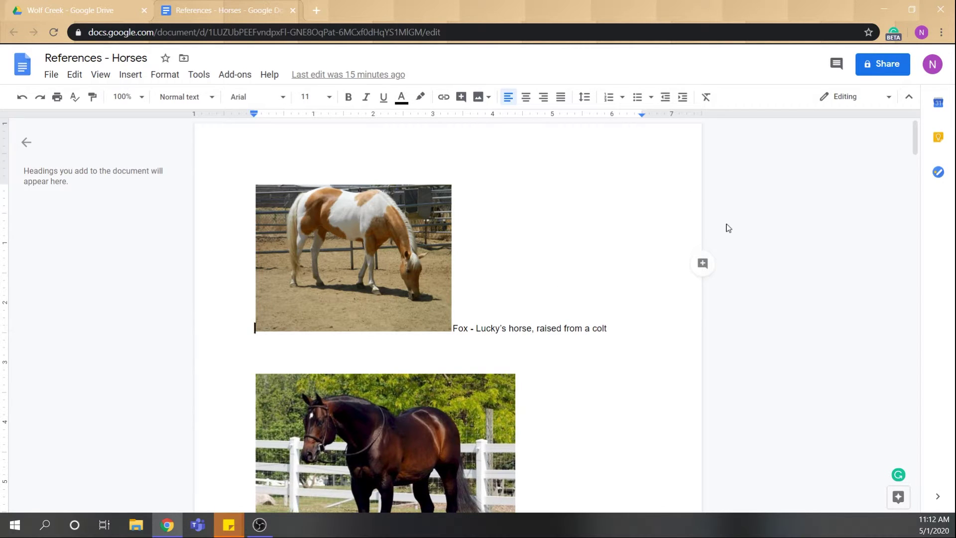
scroll(732, 228, "down", 1)
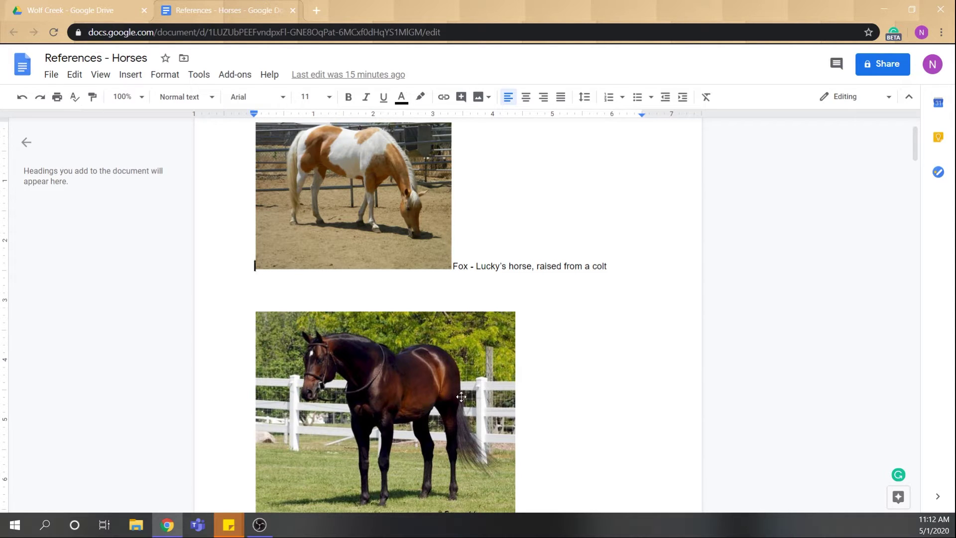
scroll(462, 397, "up", 1)
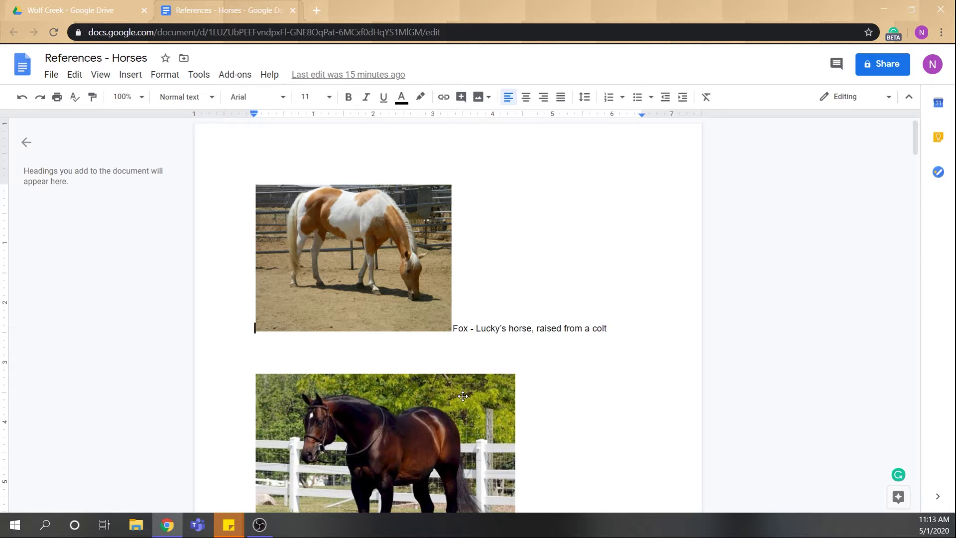
scroll(506, 286, "down", 2)
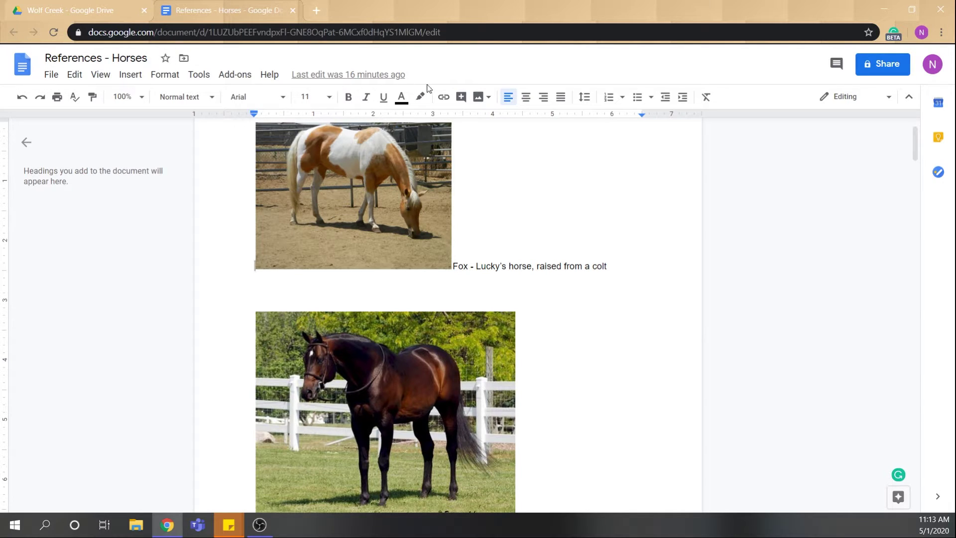
left_click(292, 11)
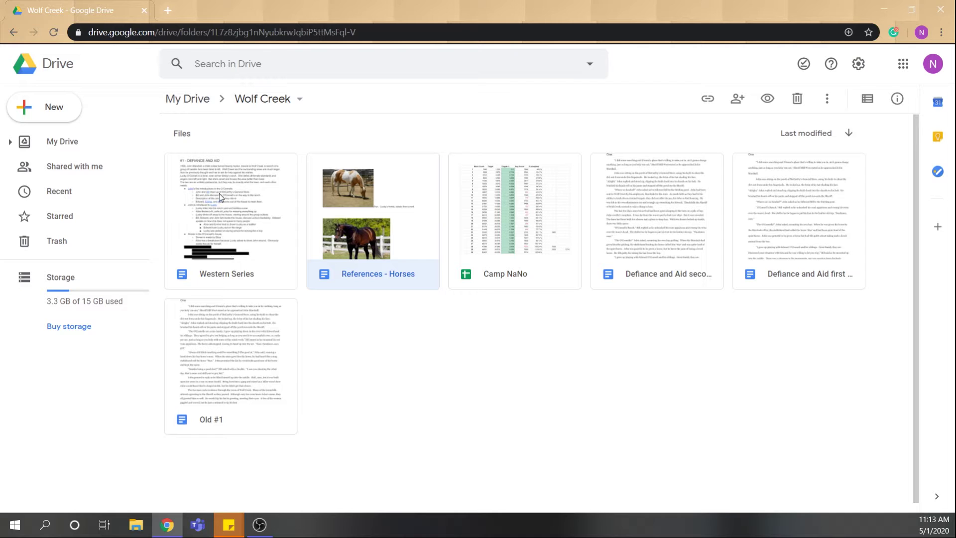
Open the Western Series document and go to its Books and #1 - DEFIANCE AND AID headings
double_click(231, 213)
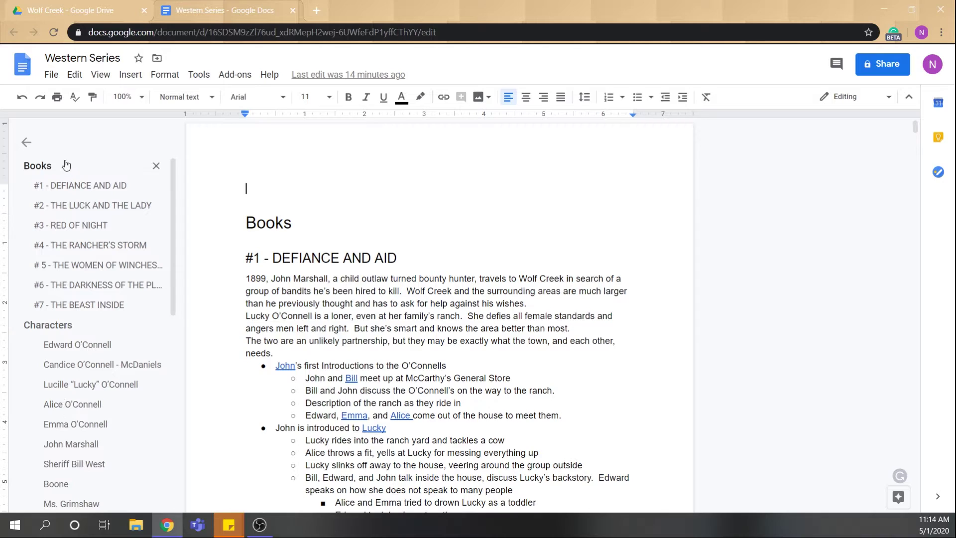
left_click(266, 224)
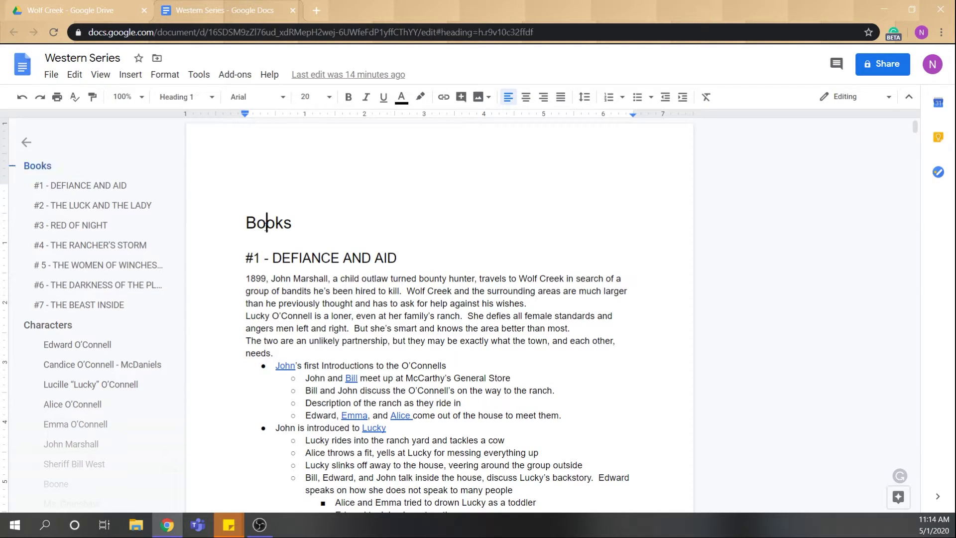
left_click(302, 258)
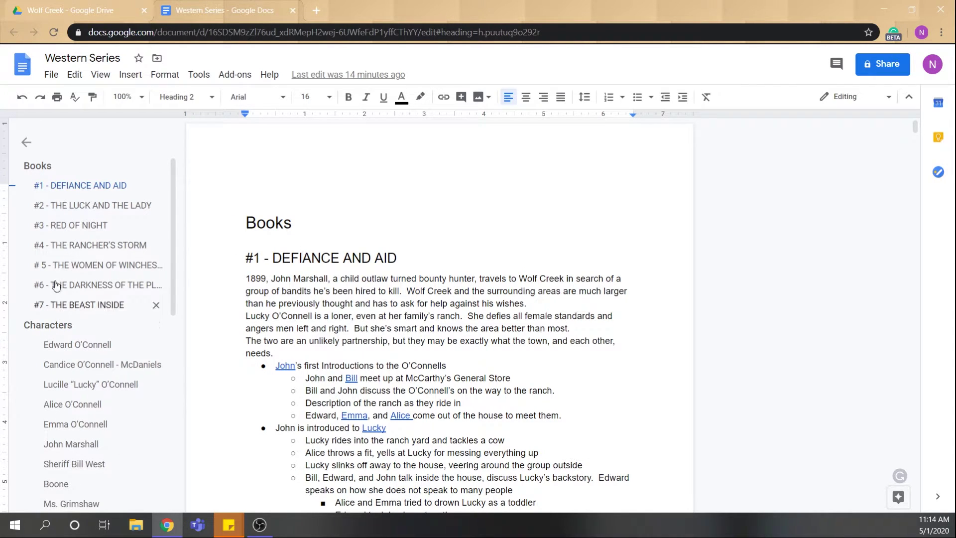
Go to the Characters section and examine its outline entries, including a character entry further down the document
left_click(50, 325)
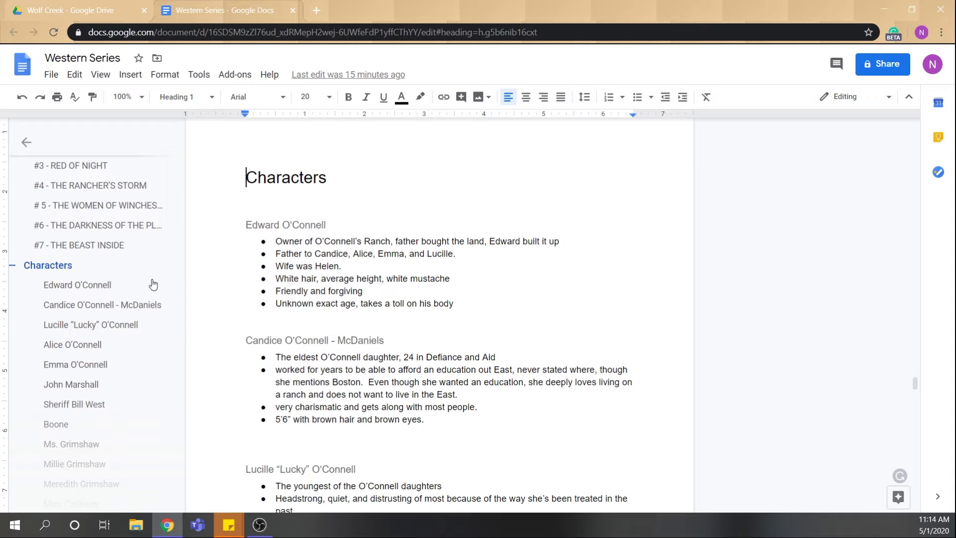
scroll(70, 383, "down", 3)
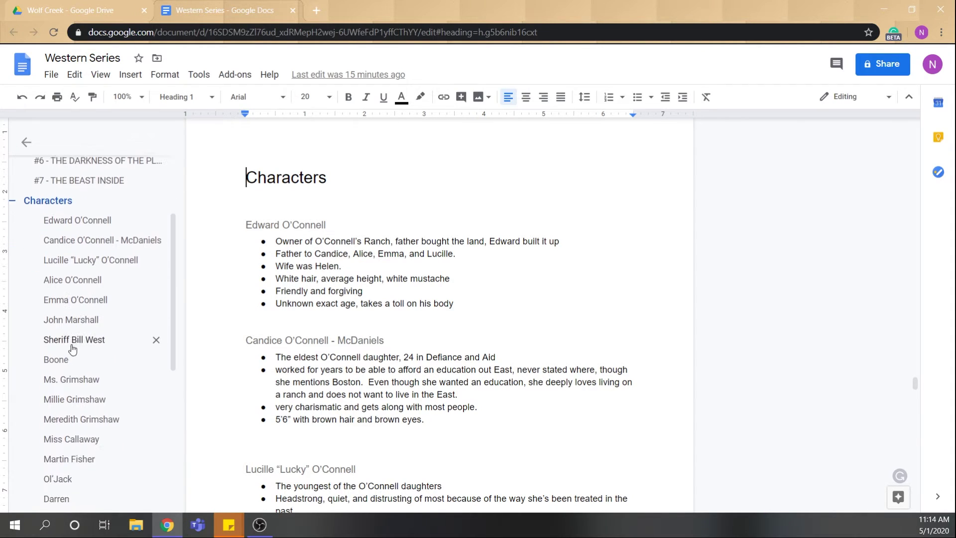
scroll(88, 371, "down", 4)
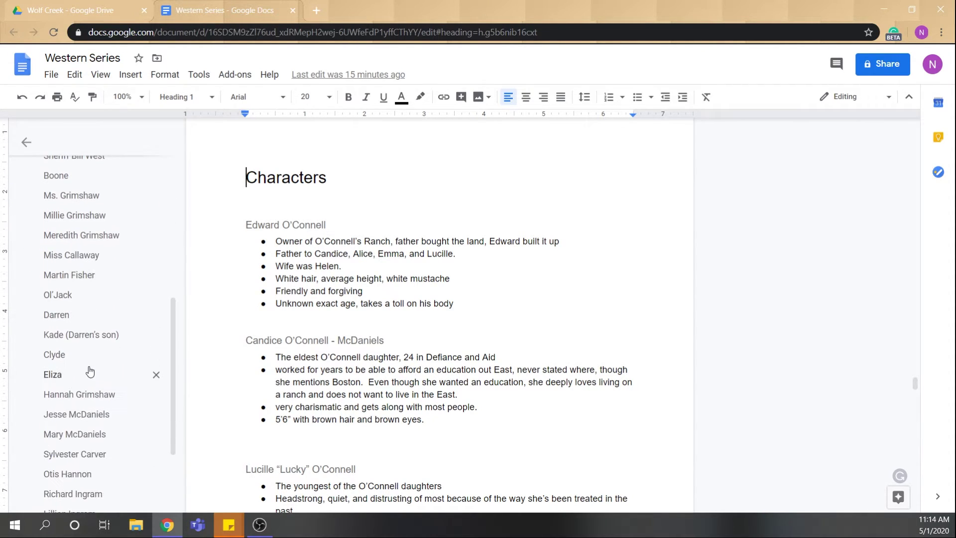
scroll(86, 366, "up", 2)
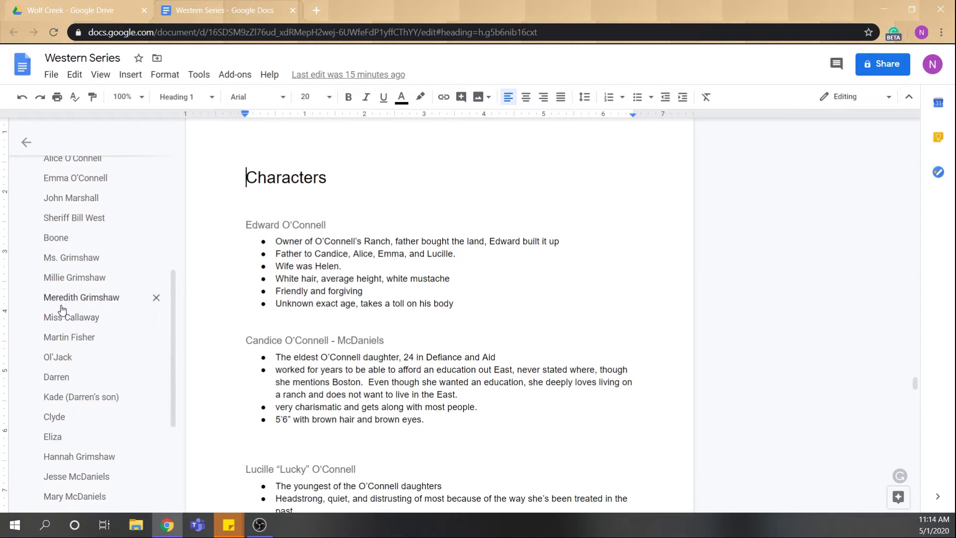
left_click(62, 299)
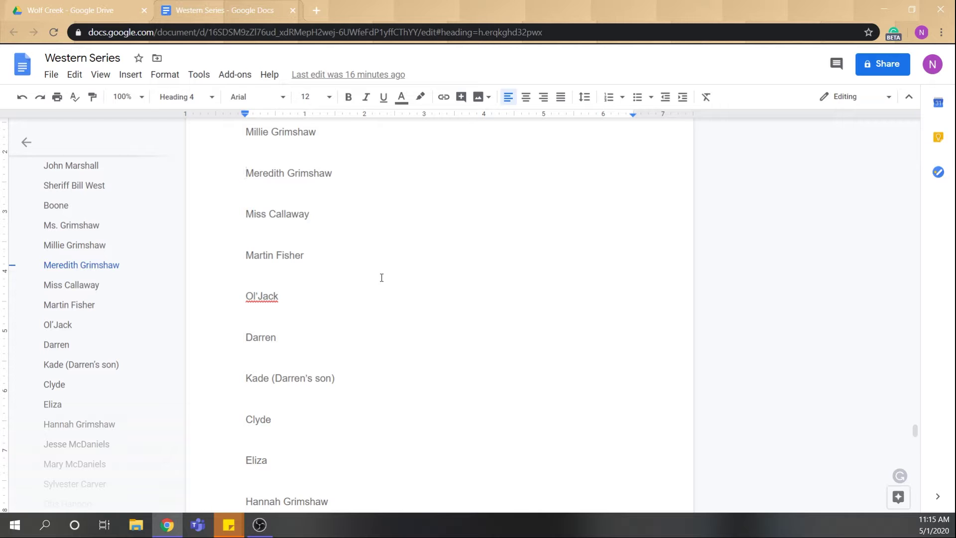
scroll(117, 338, "up", 5)
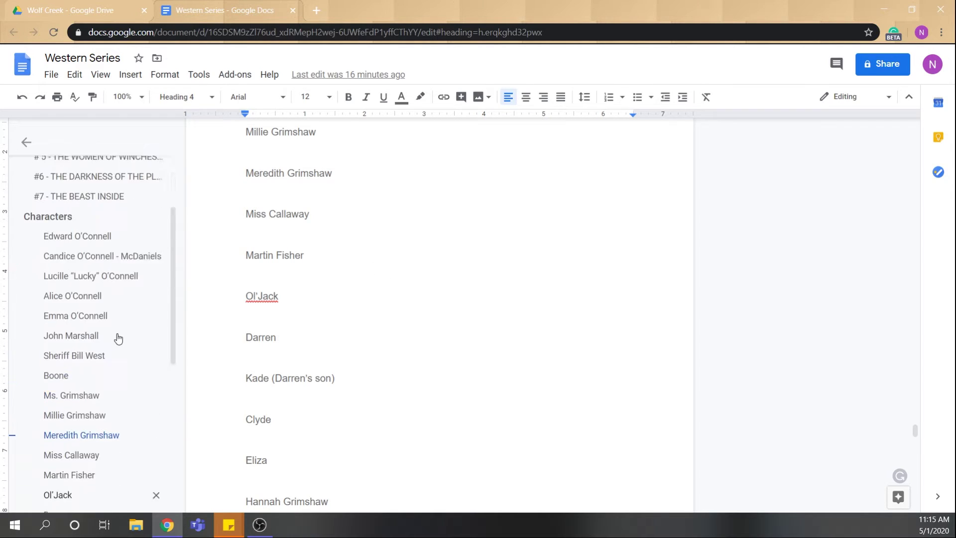
Insert a table with two columns and five rows below the first character's bulleted list and narrow its first column to about 1 inch
left_click(87, 317)
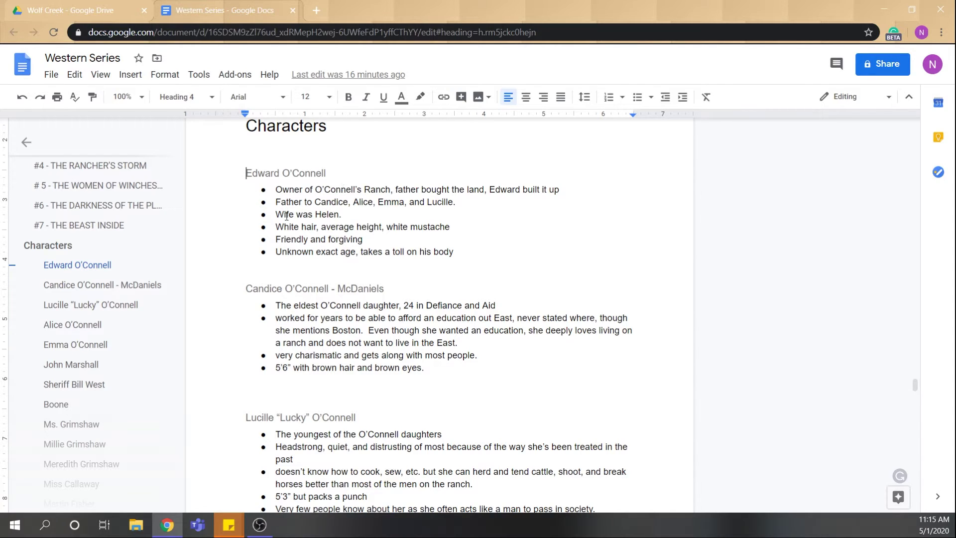
left_click(476, 252)
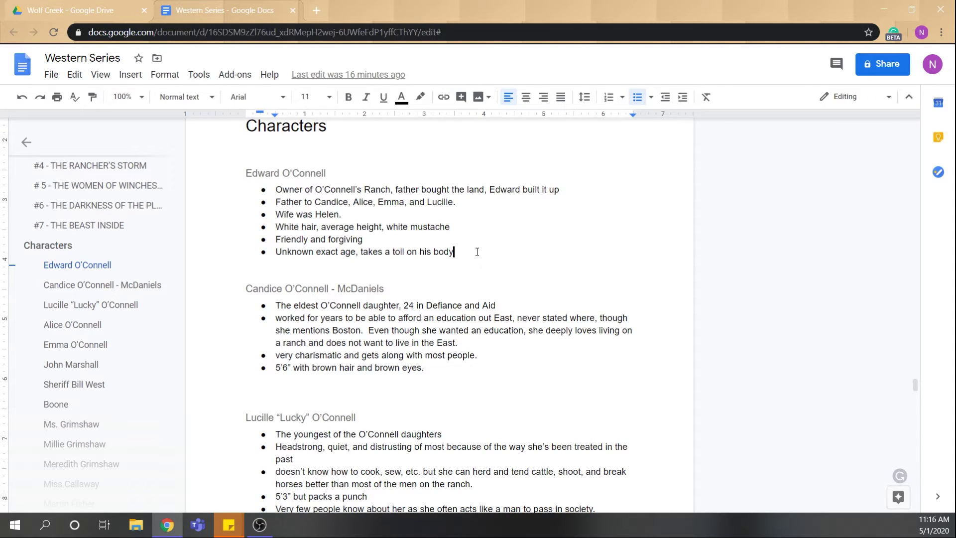
key("Return")
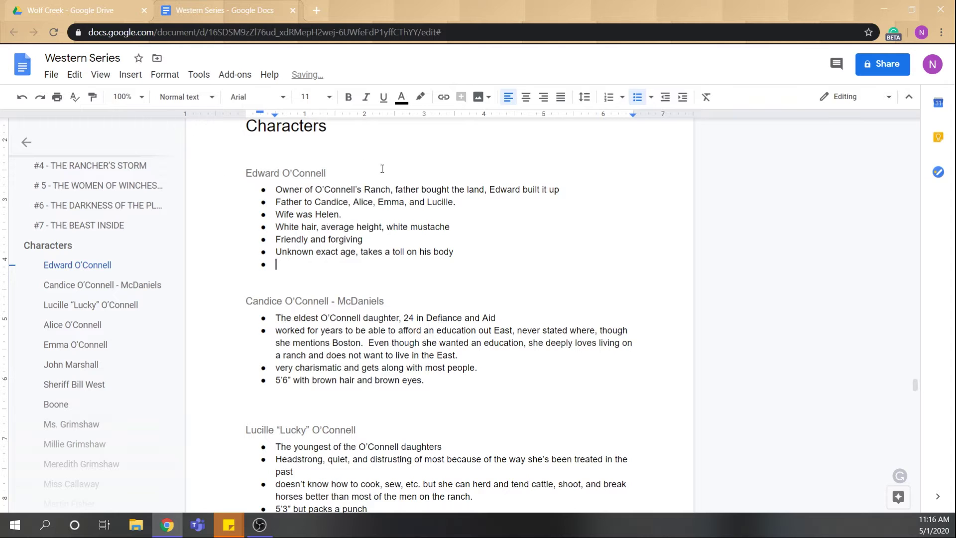
key("BackSpace")
key("BackSpace")
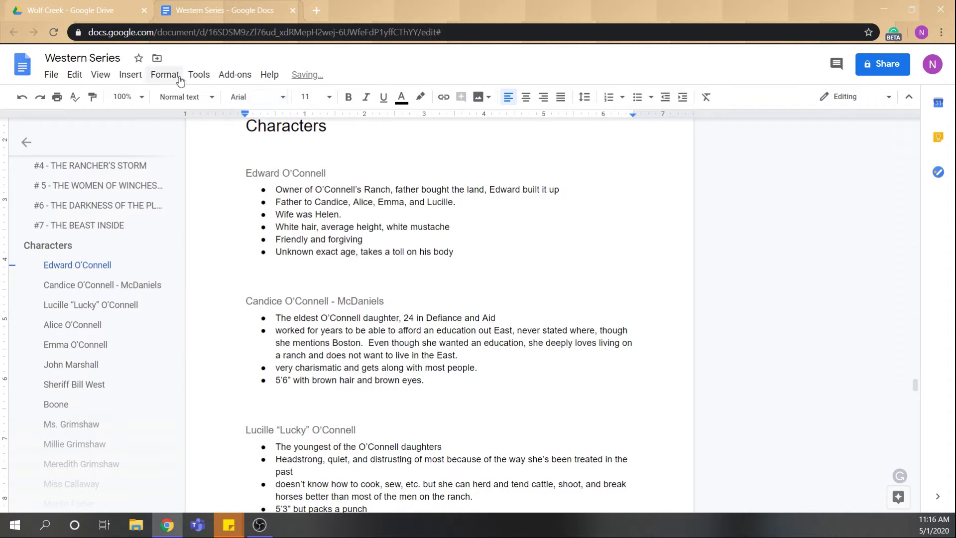
left_click(140, 80)
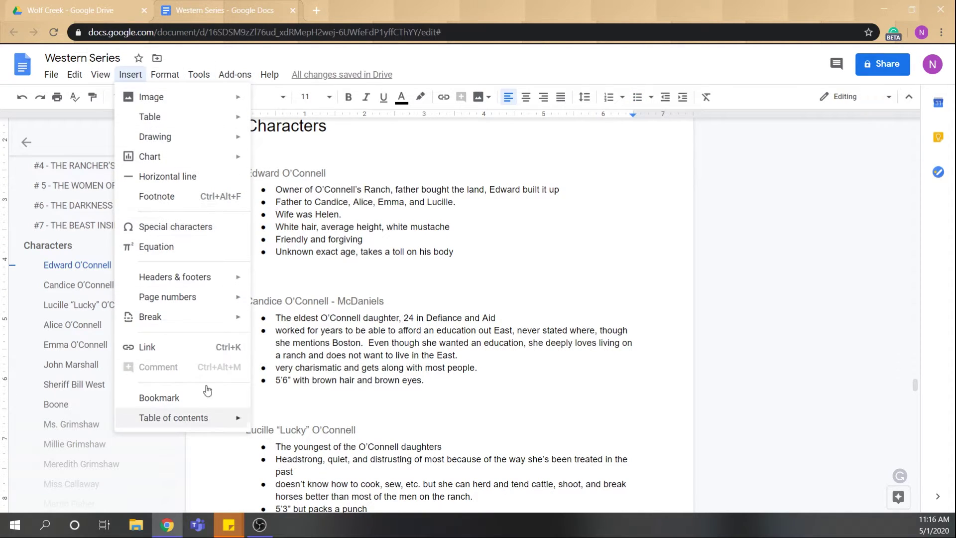
mouse_move(240, 128)
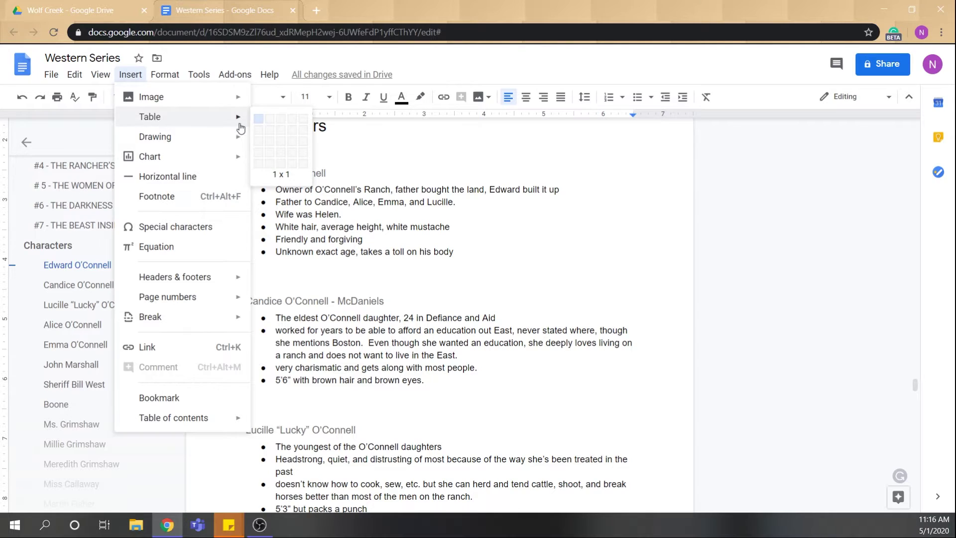
left_click(272, 165)
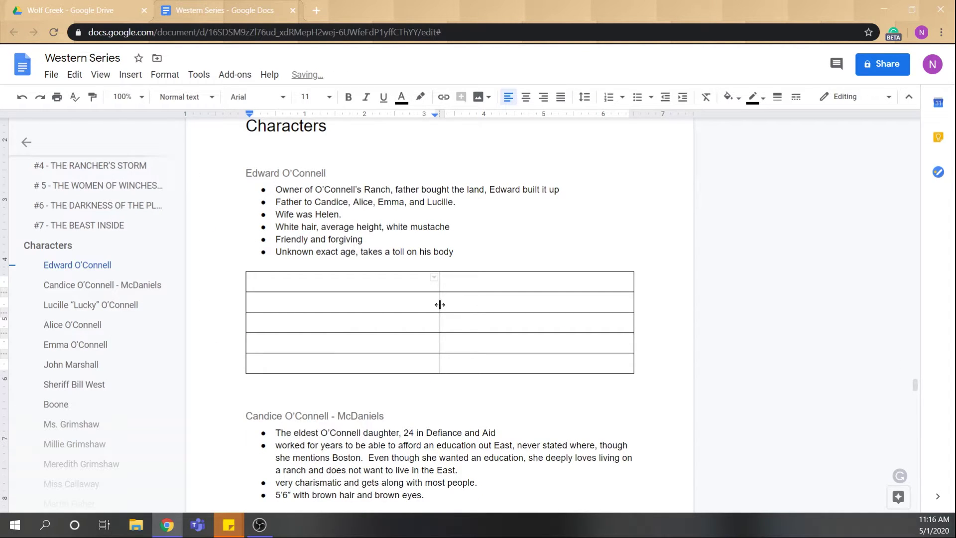
left_click_drag(440, 303, 309, 316)
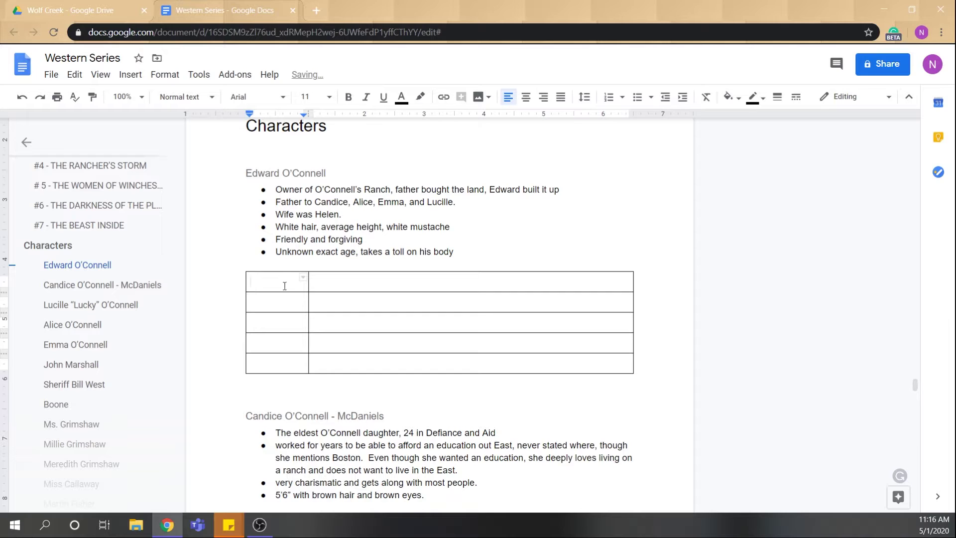
Fill the first row of the character table with the label Age and the value Unknown
type("Age")
key("Tab")
type("Unknown")
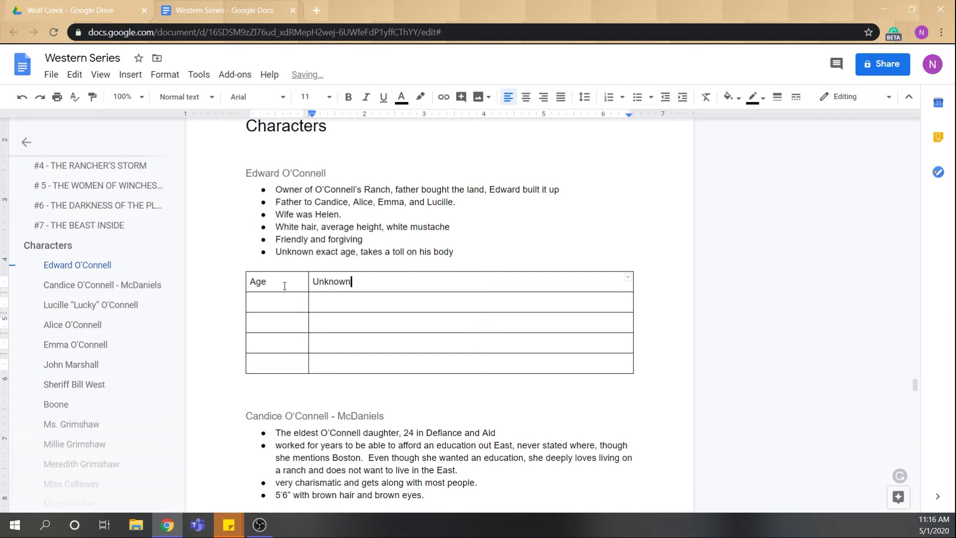
Fill the second table row with the label Description and the text "White hair, is an average height, white mustache"
key("Down")
key("Left")
type("Description")
key("Tab")
type("white hair, is ")
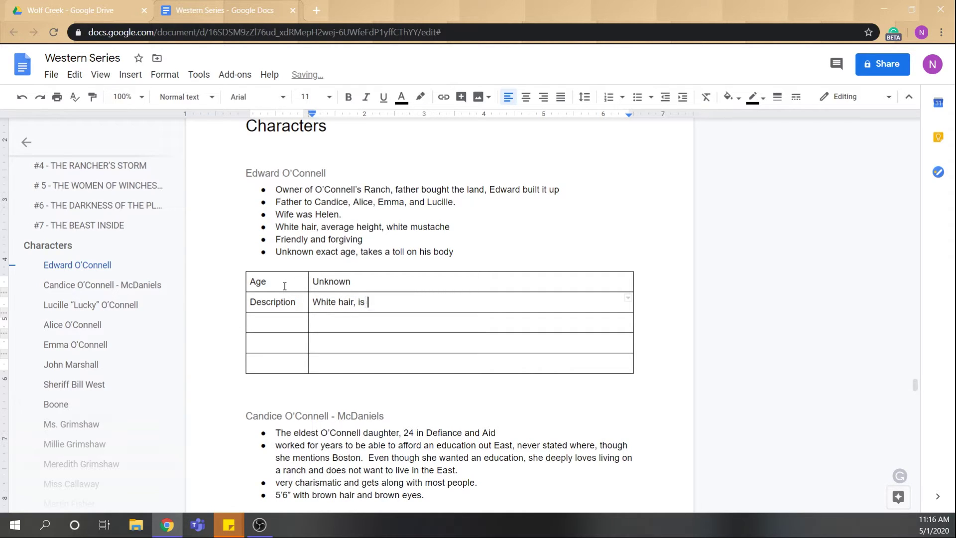
type("an average height, wh")
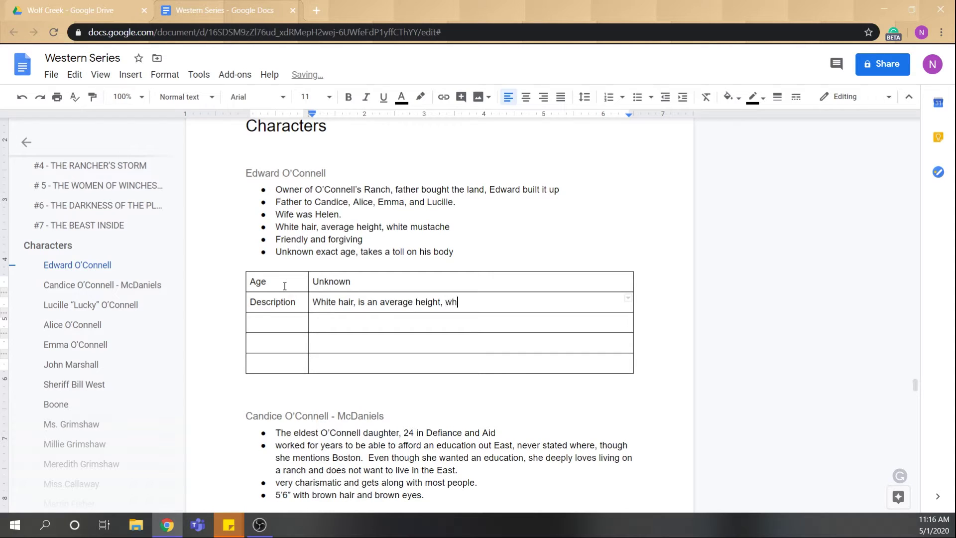
type("ite mustache")
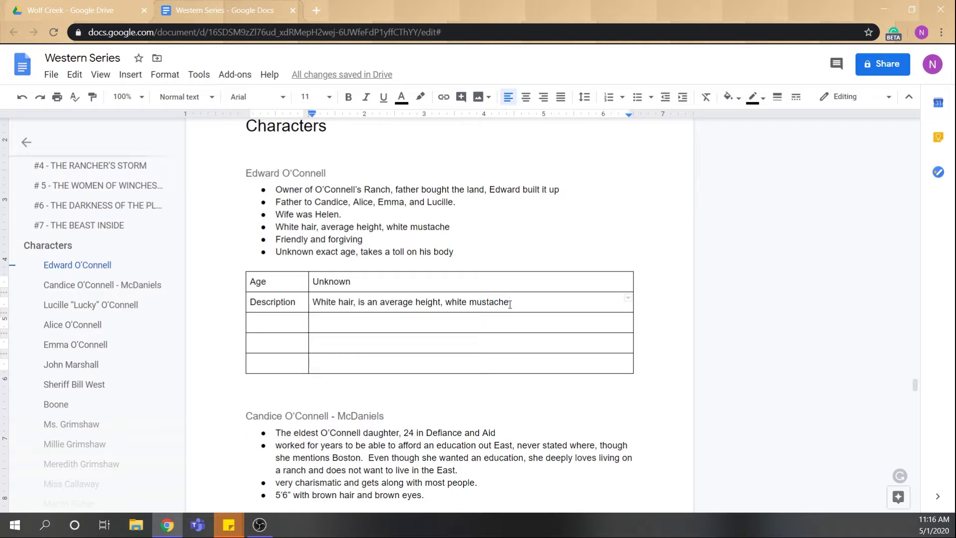
left_click_drag(509, 301, 447, 303)
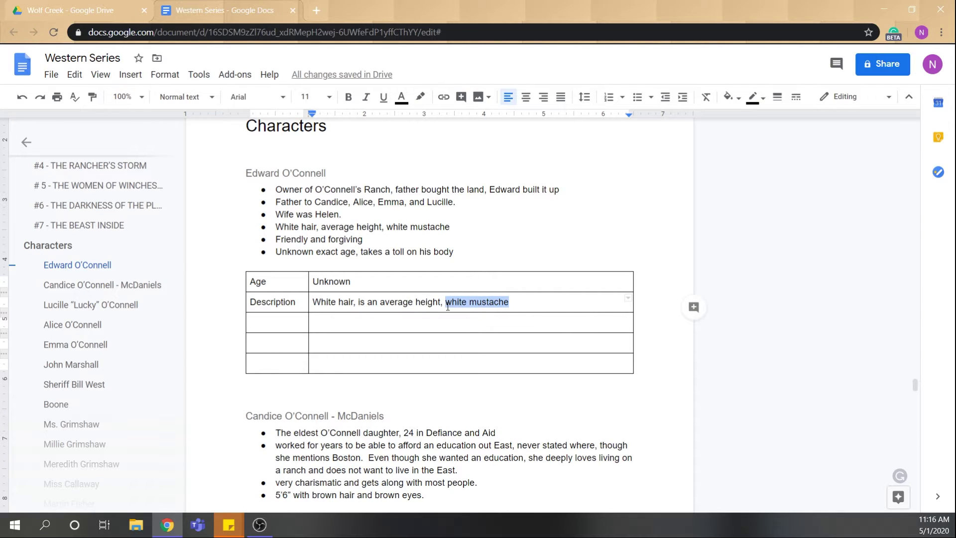
Fill the third table row with the label Personality and the text "Friendly, forgiving"
left_click(279, 324)
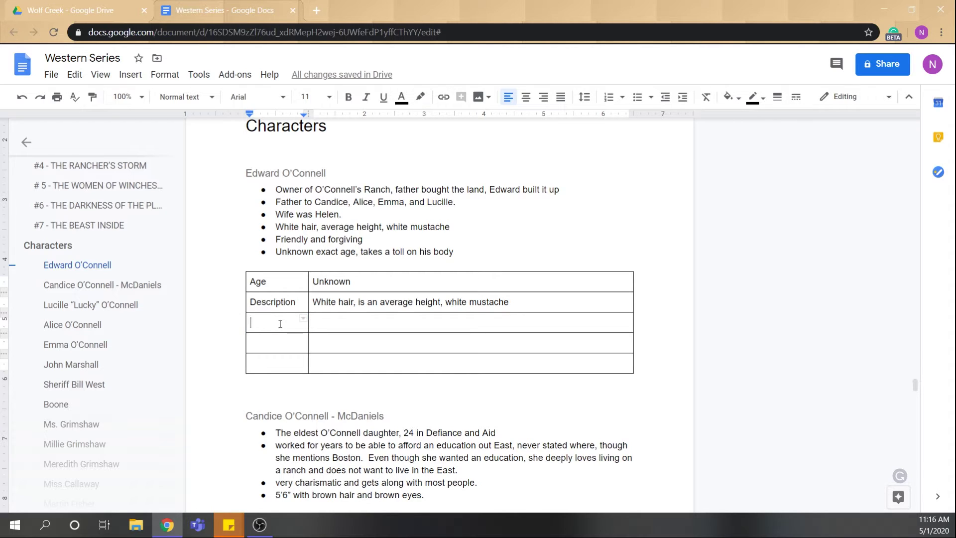
type("Personality")
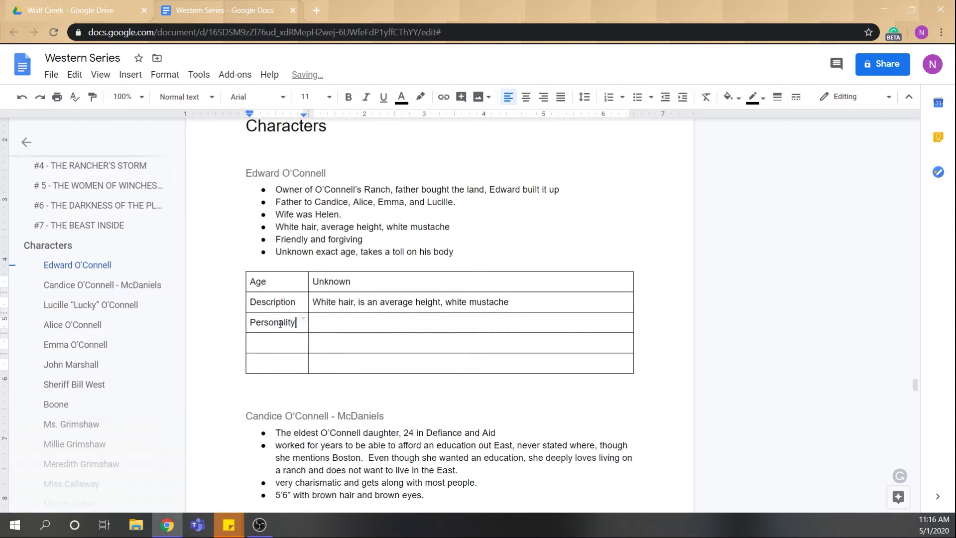
key("Tab")
type("Friendly, forgiving")
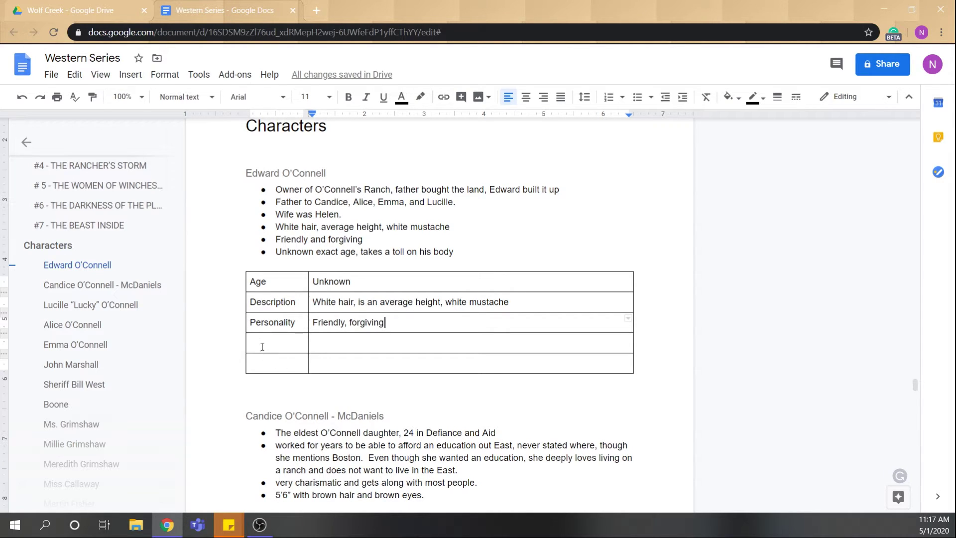
Label the fourth table row Family and enter the wife's name with "- wife (deceased)", correcting the last letter of the name
left_click(273, 344)
type("Family")
key("Tab")
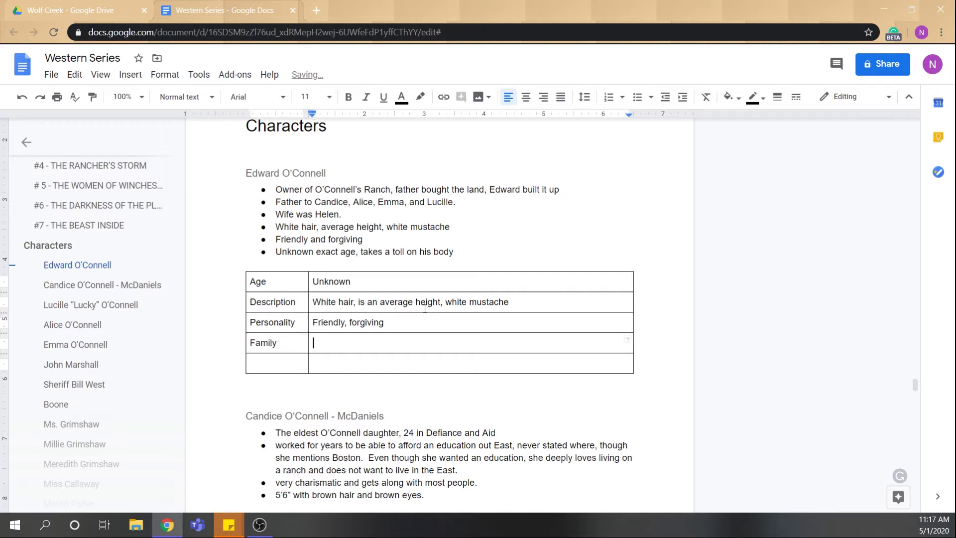
type("Heled- wife (deceased")
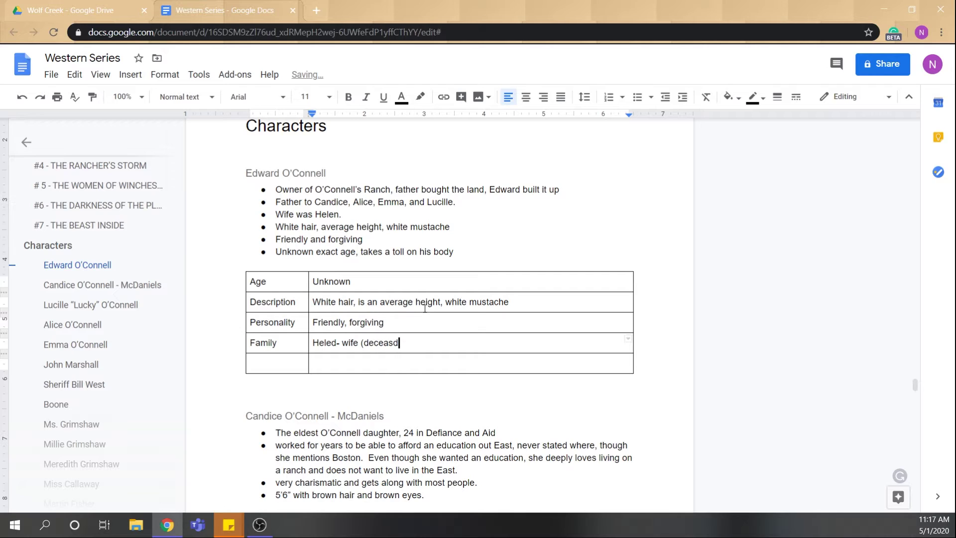
type(")")
left_click(338, 345)
key("BackSpace")
type("n")
Append the four daughters' names to the Family row, separated by commas and followed by "- daughters"
left_click(441, 342)
type(", ")
type("Candice, ")
type("Alice, Emma, ")
type("Lucille ")
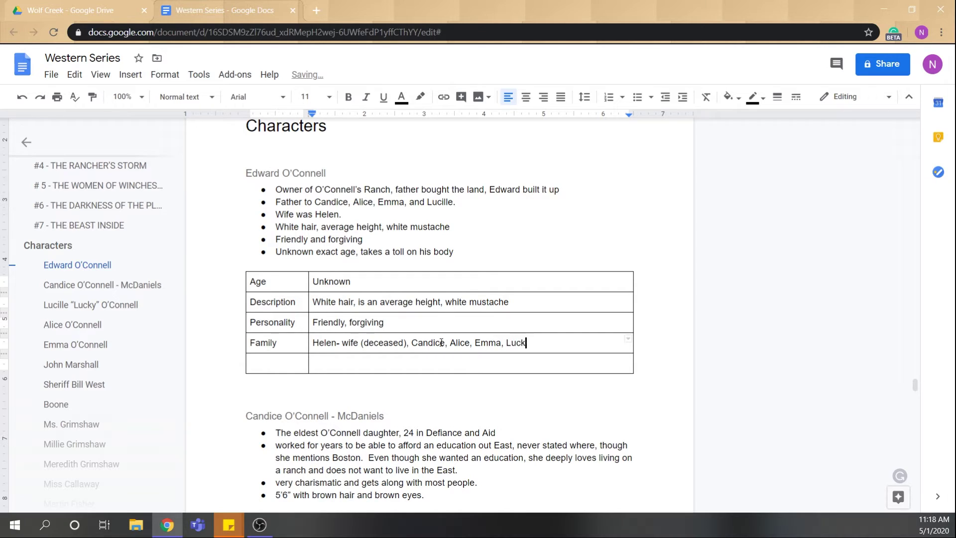
type("- daughters")
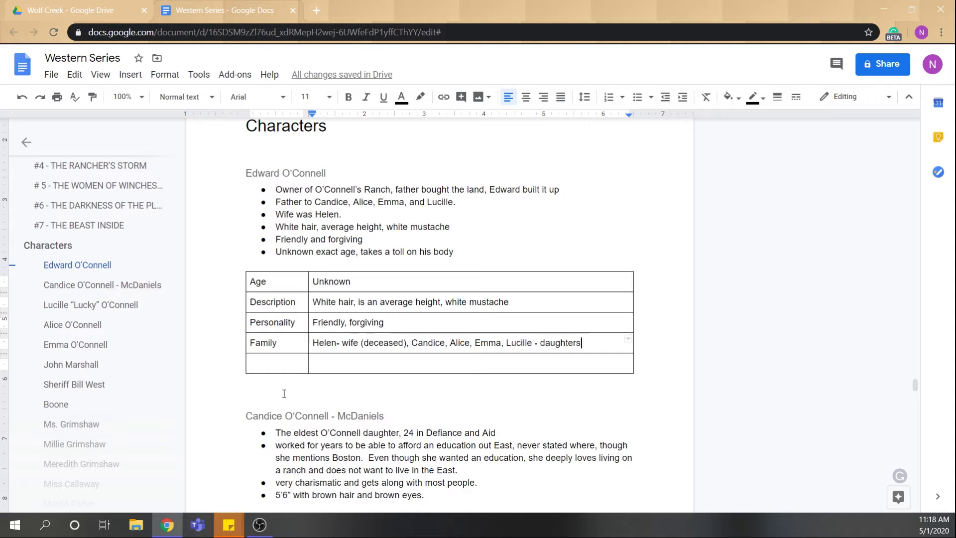
Change the first character's name heading to Normal text and restore it to Heading 4
left_click(284, 174)
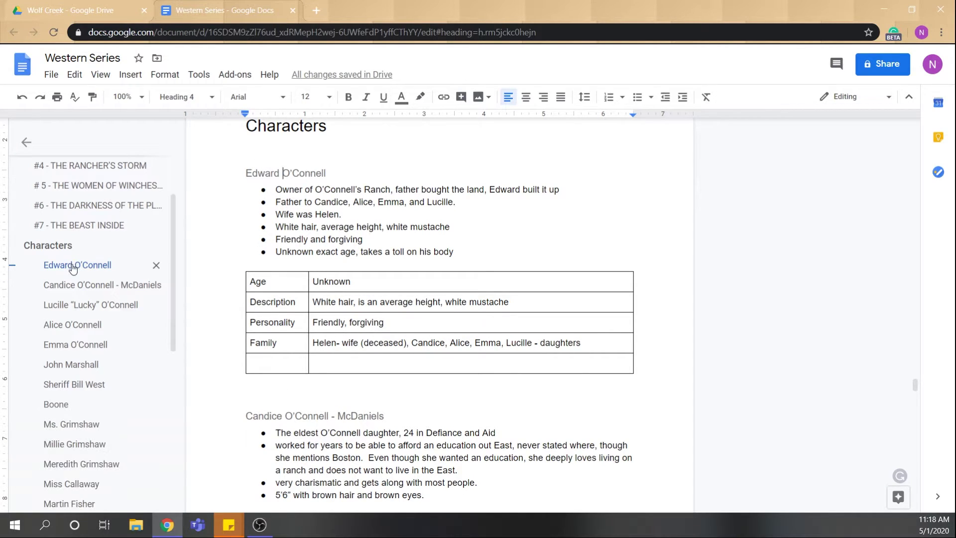
triple_click(347, 176)
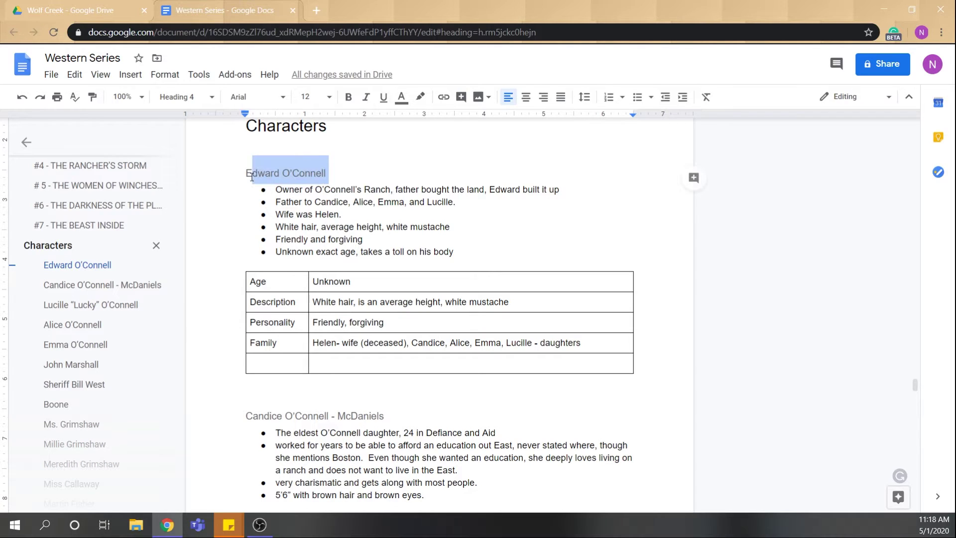
left_click(193, 99)
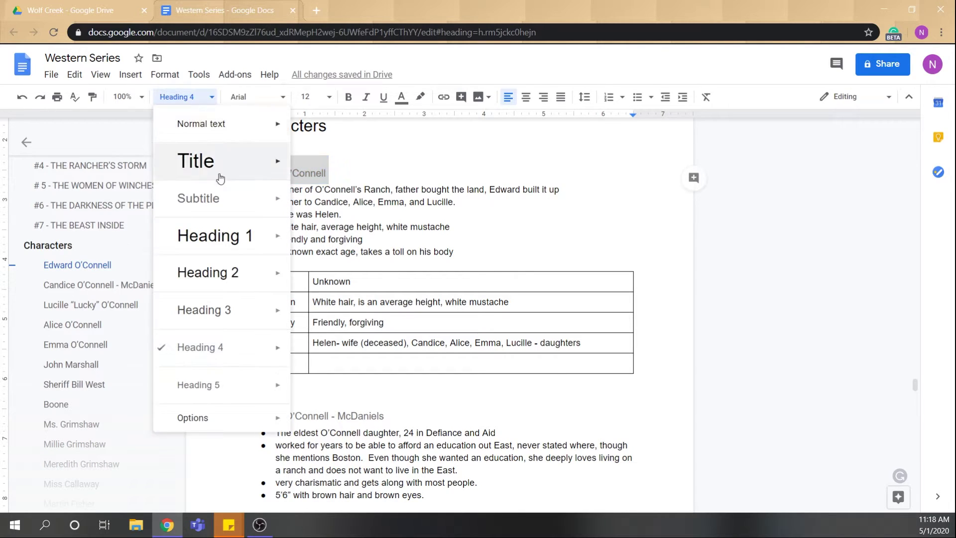
left_click(279, 122)
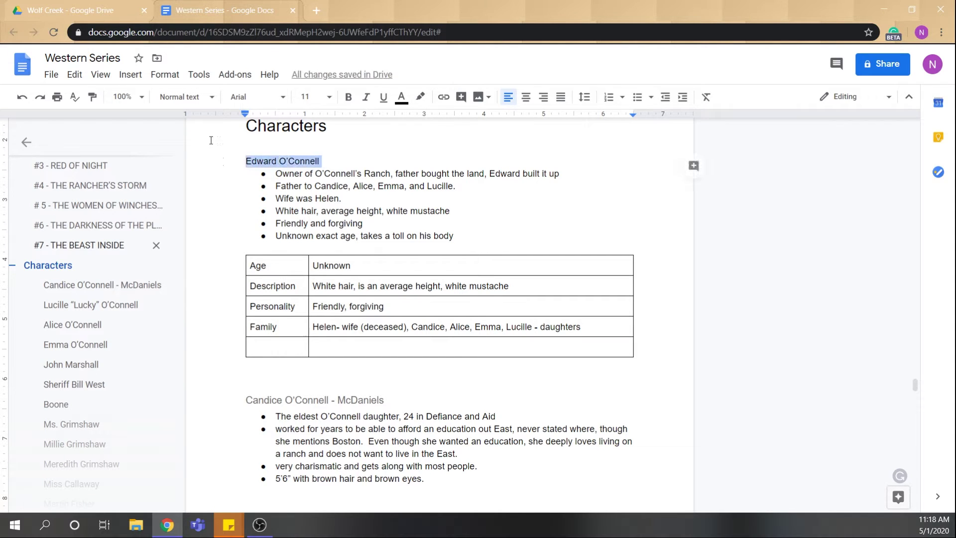
left_click(187, 97)
left_click(216, 338)
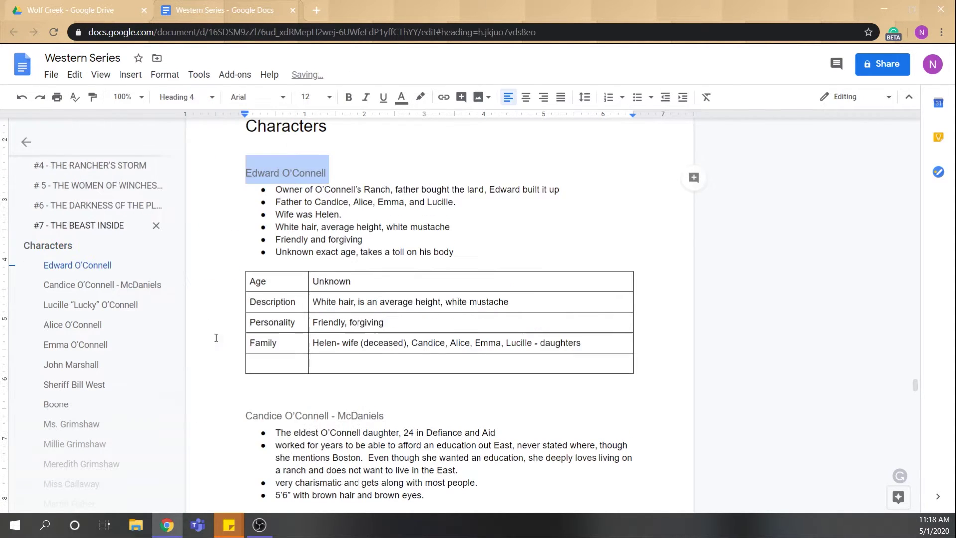
left_click(352, 172)
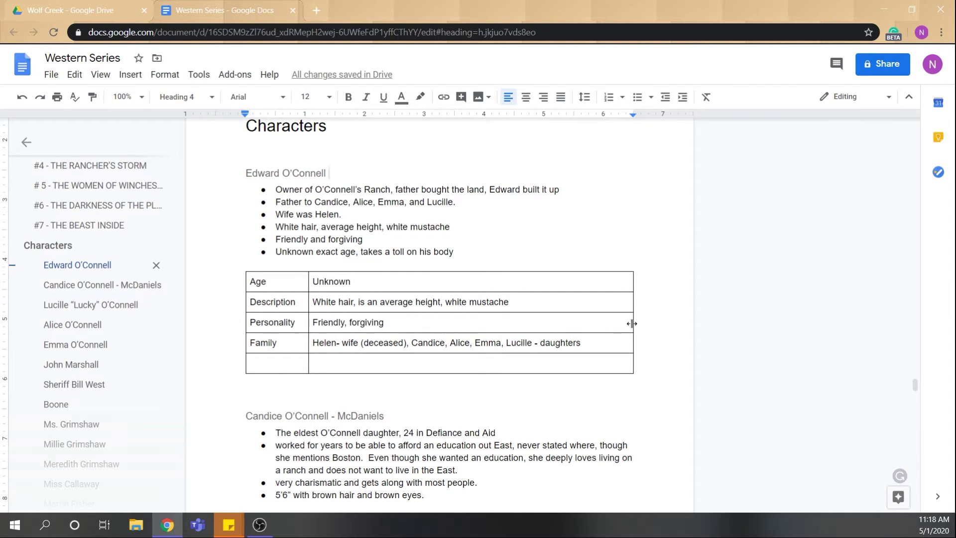
Try a narrower second column in the character table, and widen it to about 5 inches
left_click_drag(631, 322, 521, 324)
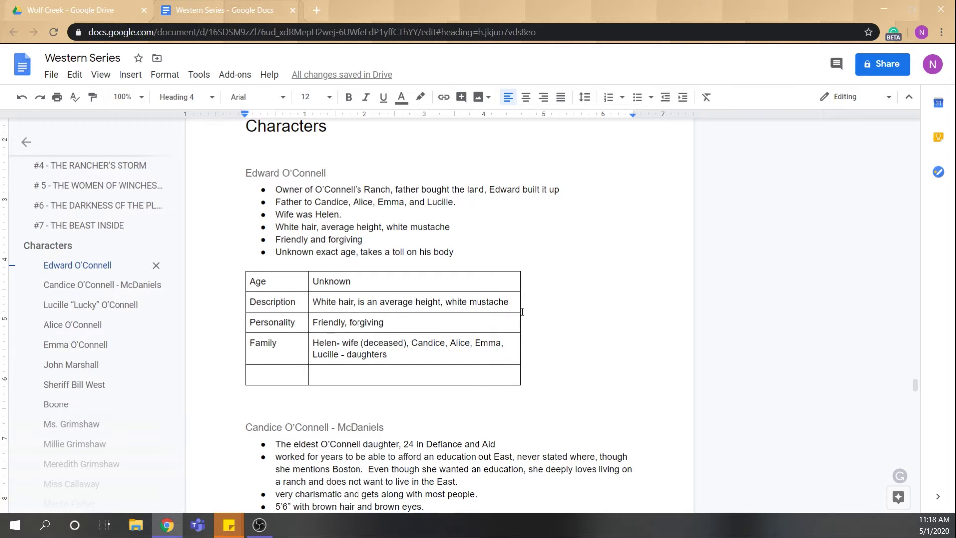
left_click_drag(522, 311, 612, 313)
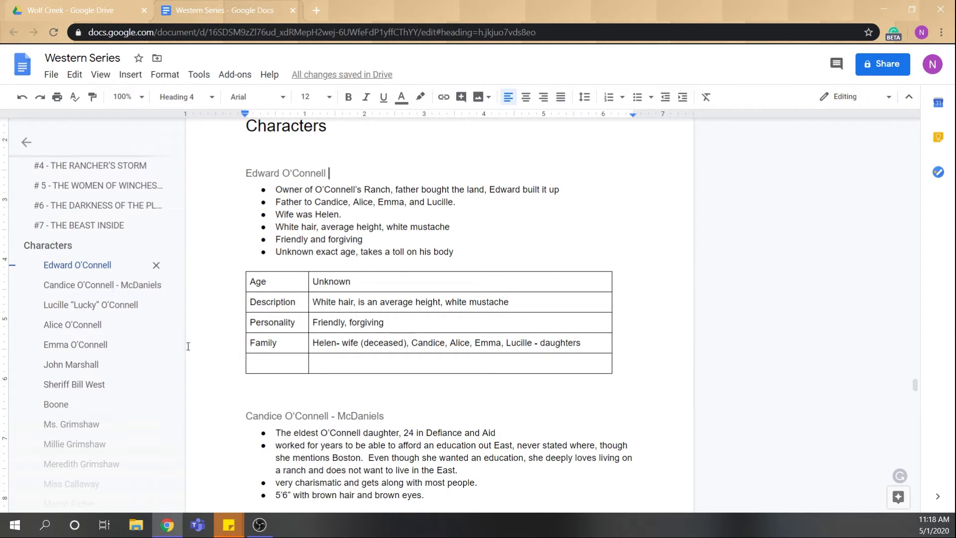
Go to the #1 - DEFIANCE AND AID heading and examine the book's bulleted plot outline over its following pages
scroll(69, 354, "up", 2)
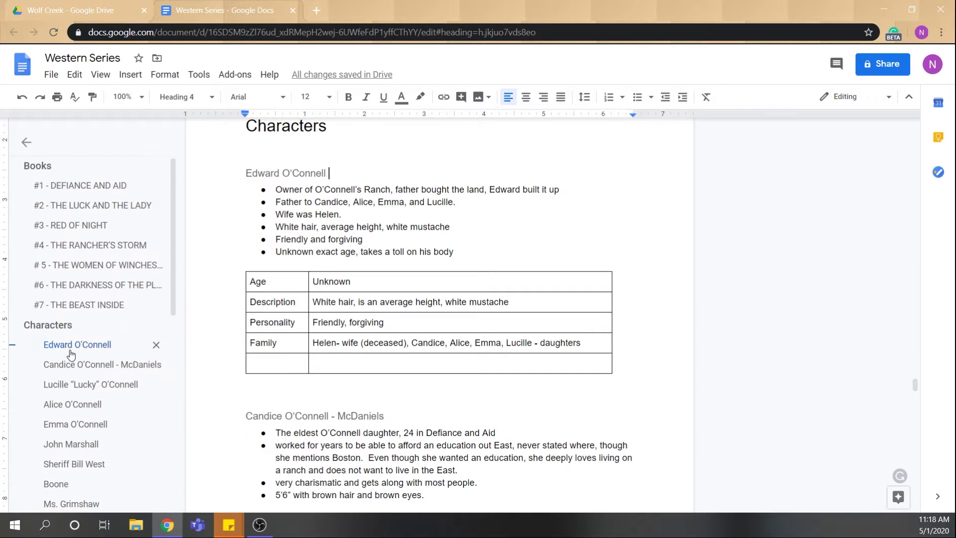
left_click(76, 192)
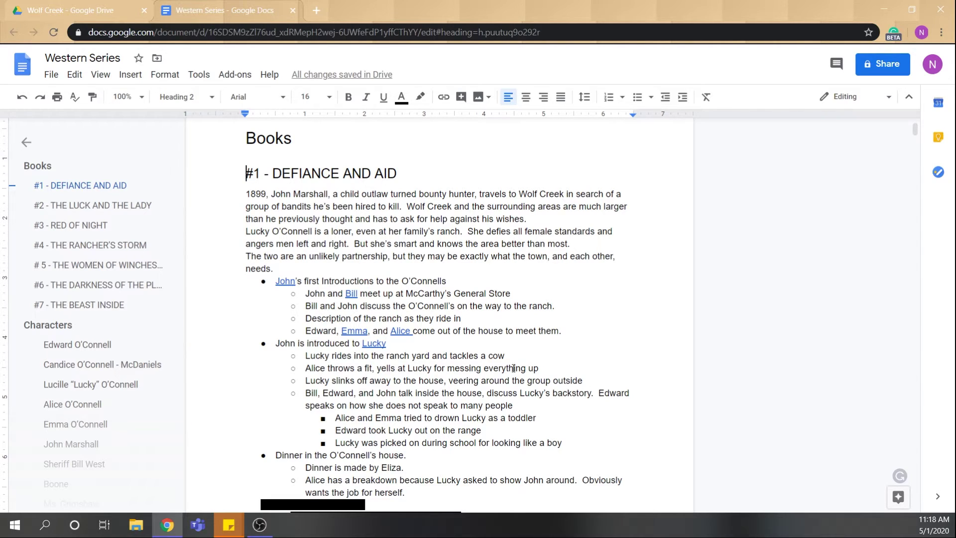
scroll(513, 367, "down", 4)
scroll(508, 366, "down", 15)
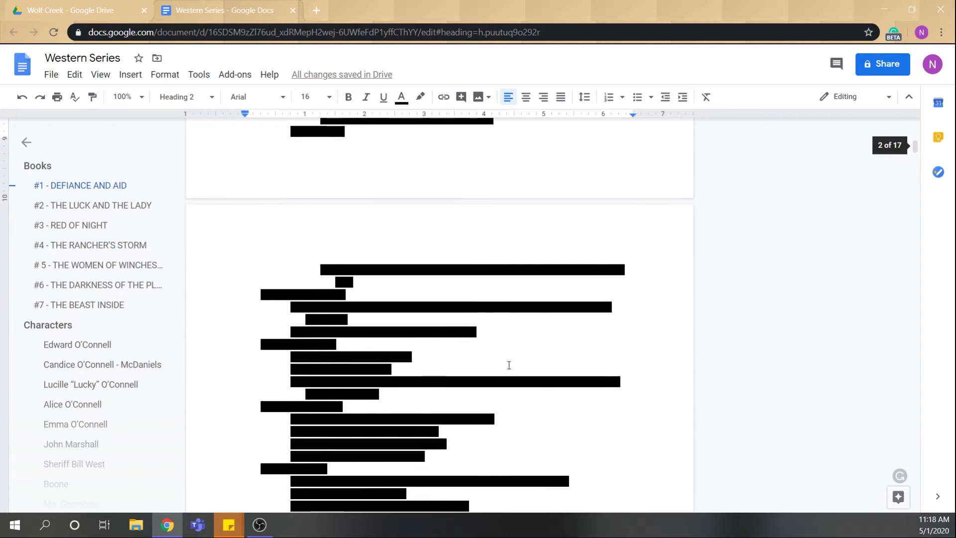
scroll(510, 364, "down", 15)
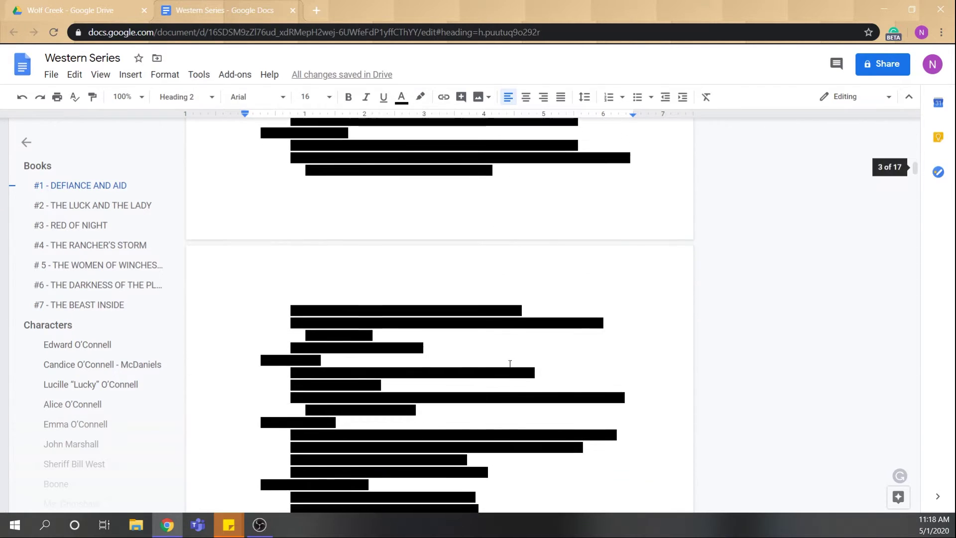
scroll(510, 362, "down", 12)
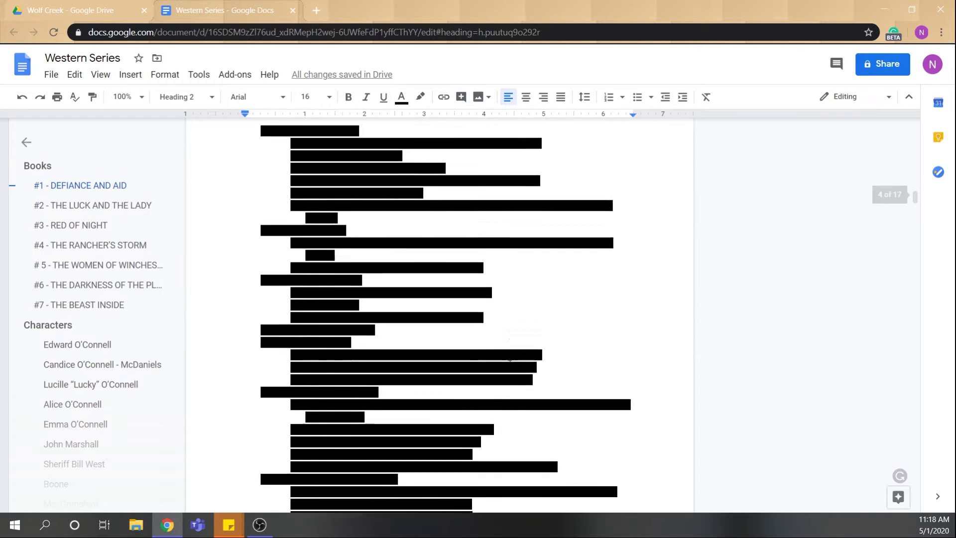
scroll(509, 357, "up", 20)
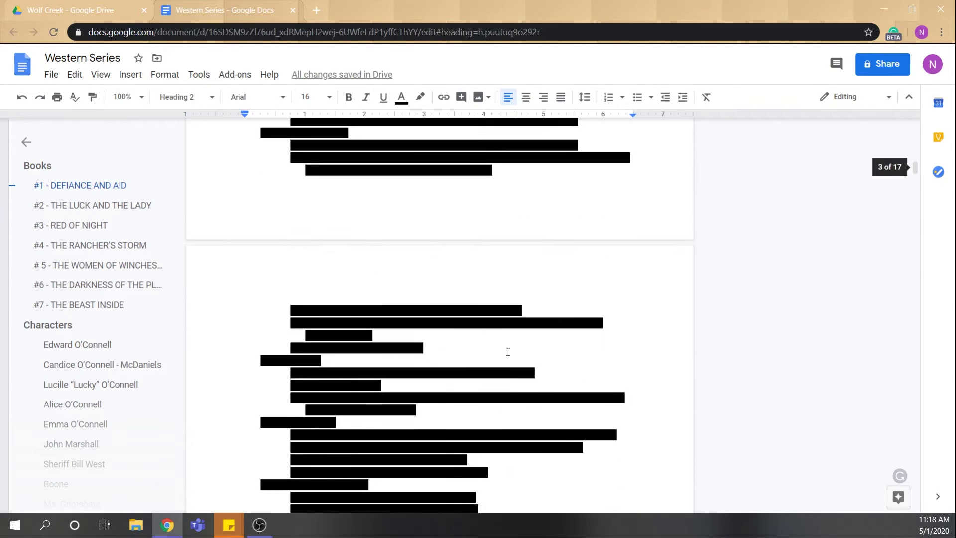
scroll(507, 345, "up", 5)
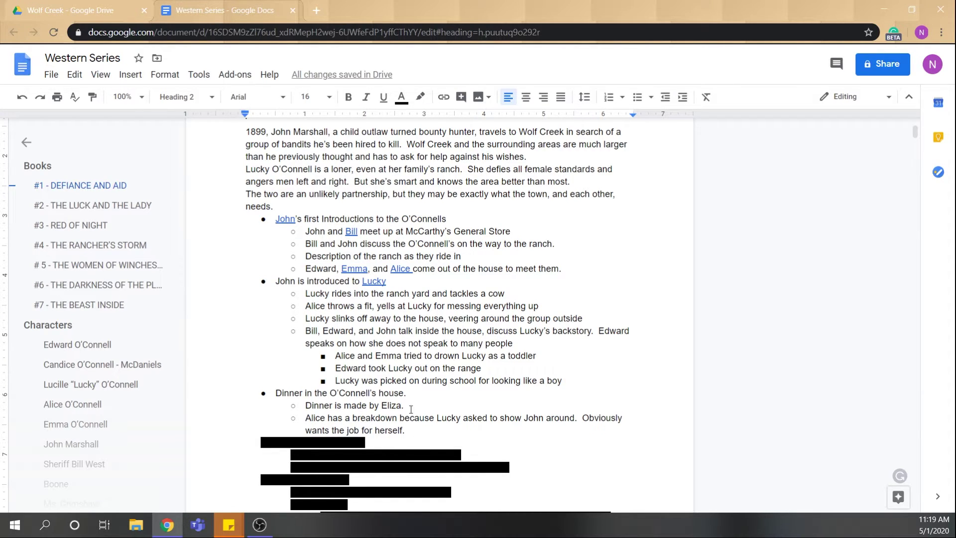
scroll(405, 392, "down", 1)
scroll(388, 368, "up", 1)
Highlight the first main bullet of the #1 - DEFIANCE AND AID outline and the sub-bullets beneath it
left_click_drag(448, 219, 255, 214)
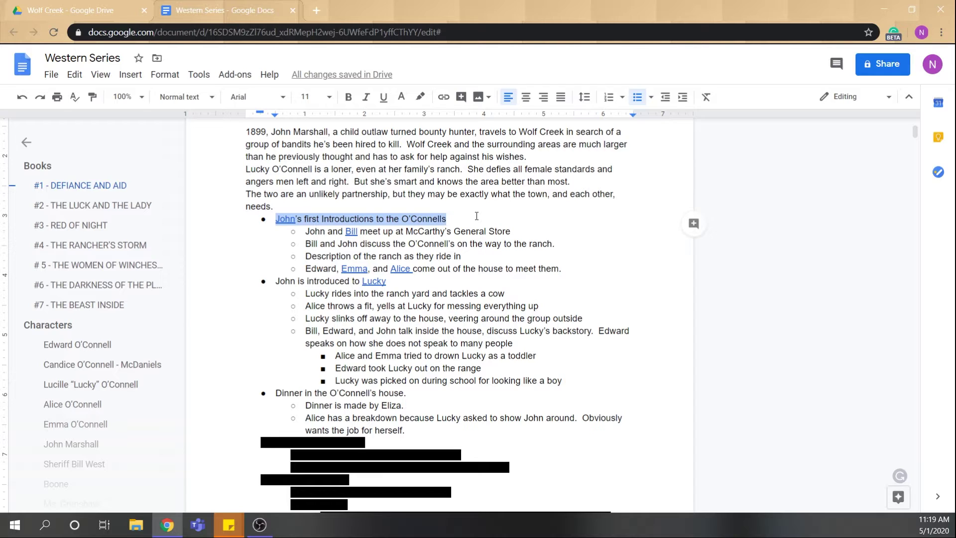
left_click(567, 260)
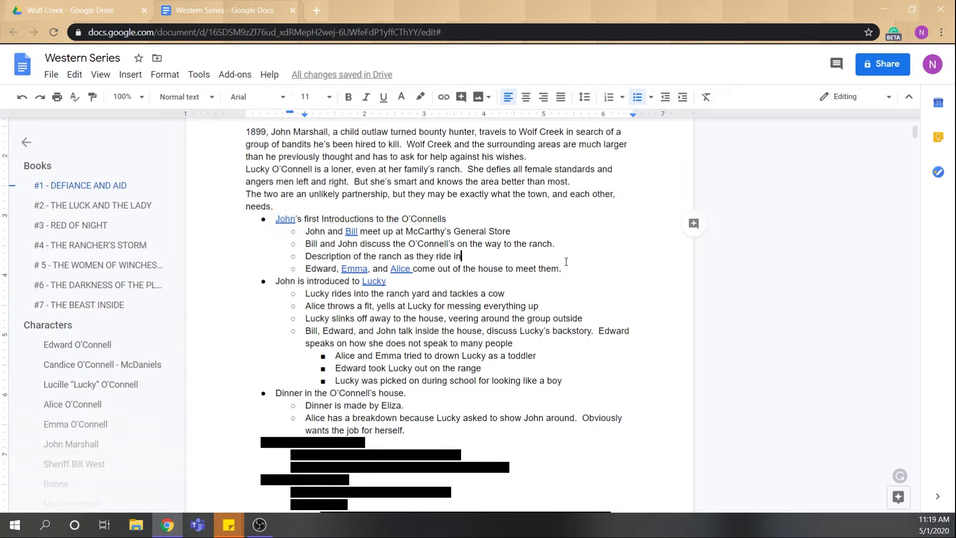
left_click_drag(572, 271, 293, 231)
left_click(460, 217)
Replace the text of the first main bullet under #1 - DEFIANCE AND AID with "Chapter One"
left_click_drag(452, 219, 263, 218)
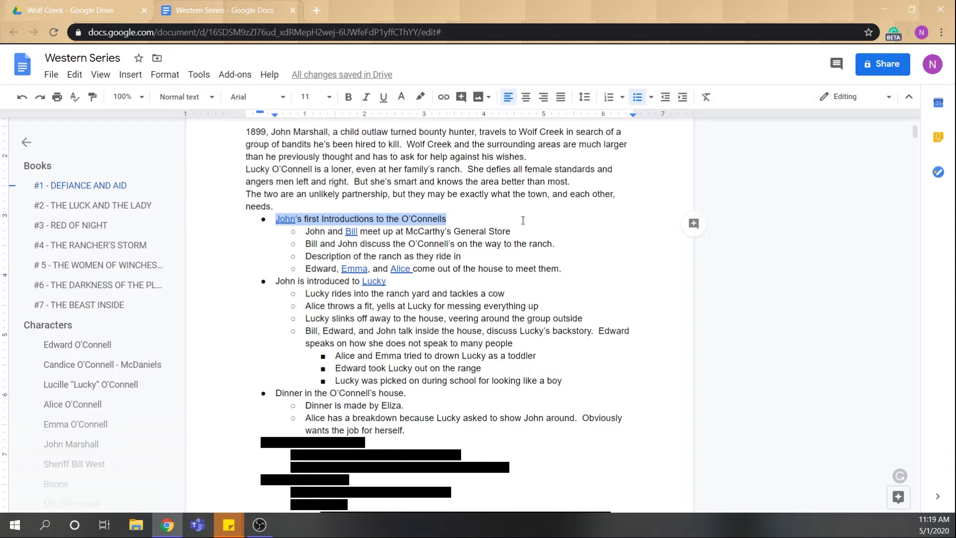
key("BackSpace")
type("Chapter One")
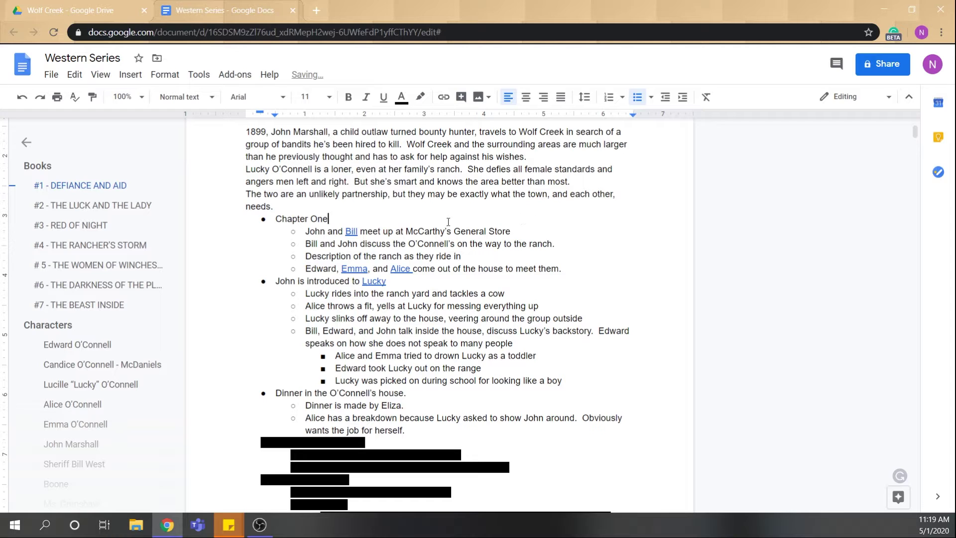
Format the Chapter One bullet as Heading 3
left_click_drag(332, 221, 228, 221)
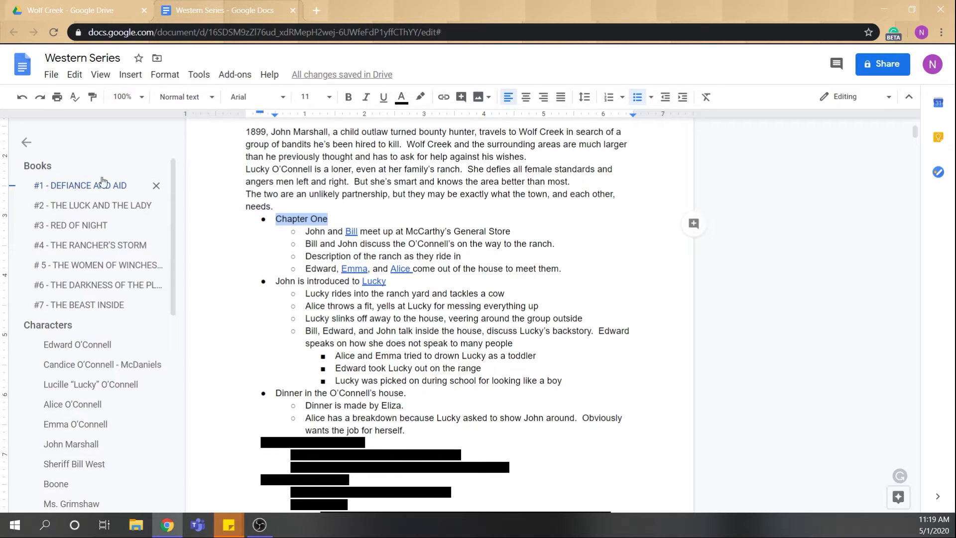
left_click(188, 98)
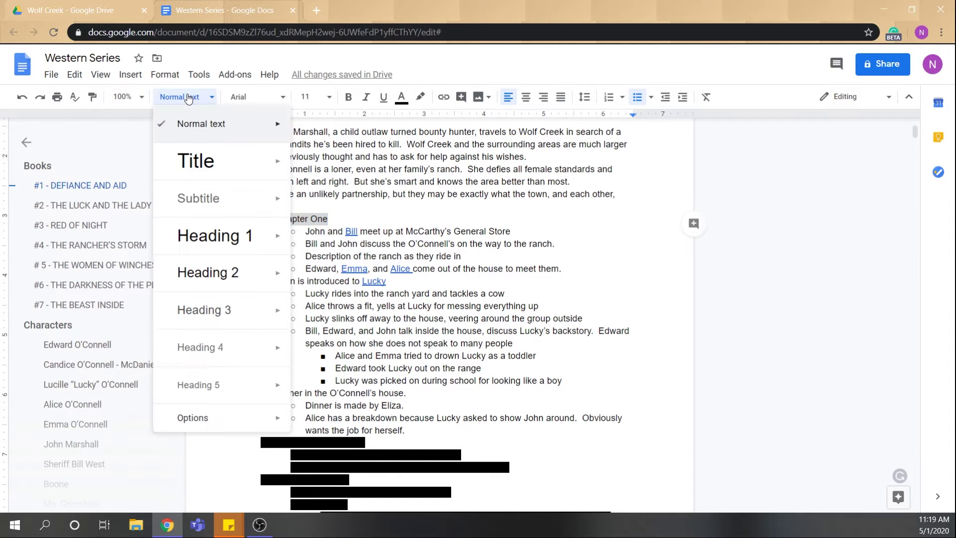
left_click(225, 310)
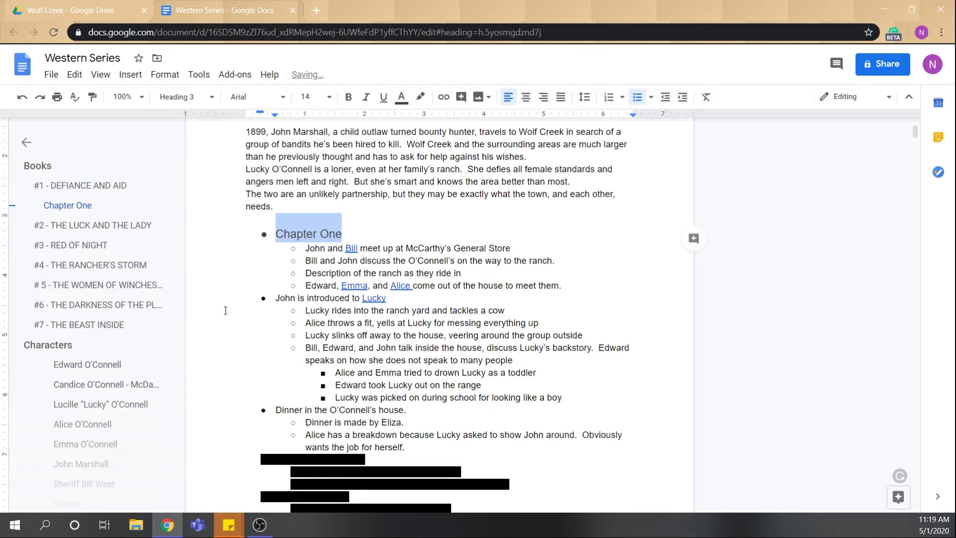
left_click(367, 238)
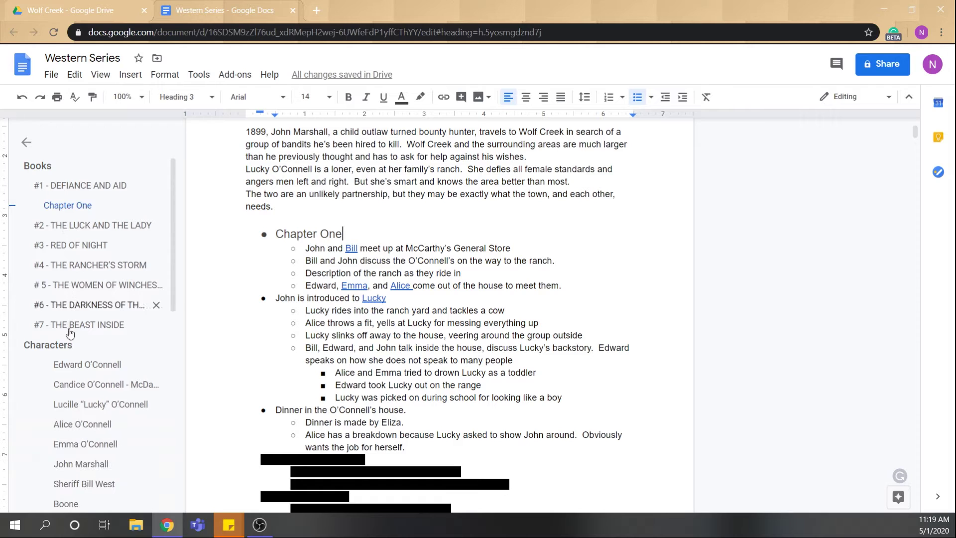
Replace the text of the second and third main bullets under #1 - DEFIANCE AND AID with "Chapter Two" and "Chapter Three"
left_click_drag(397, 299, 241, 300)
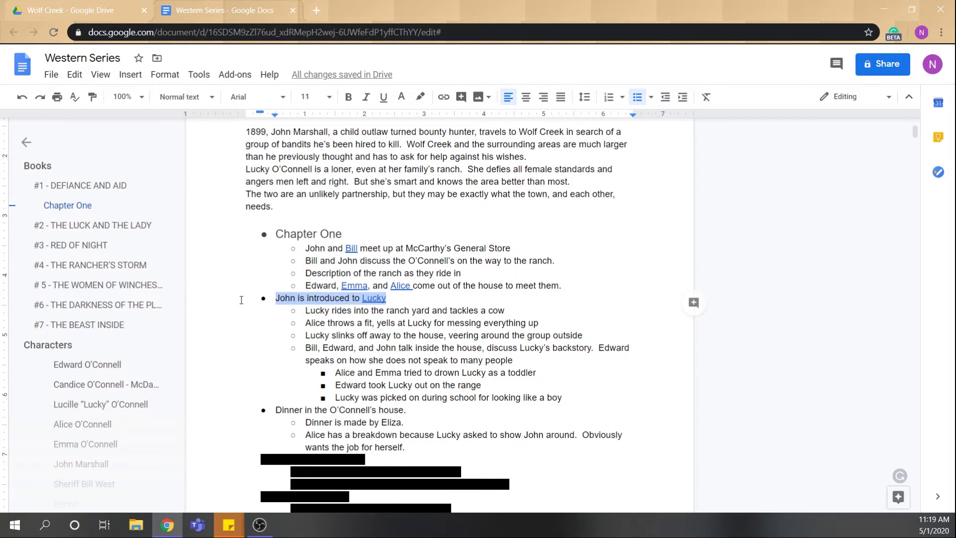
type("Chapter Two")
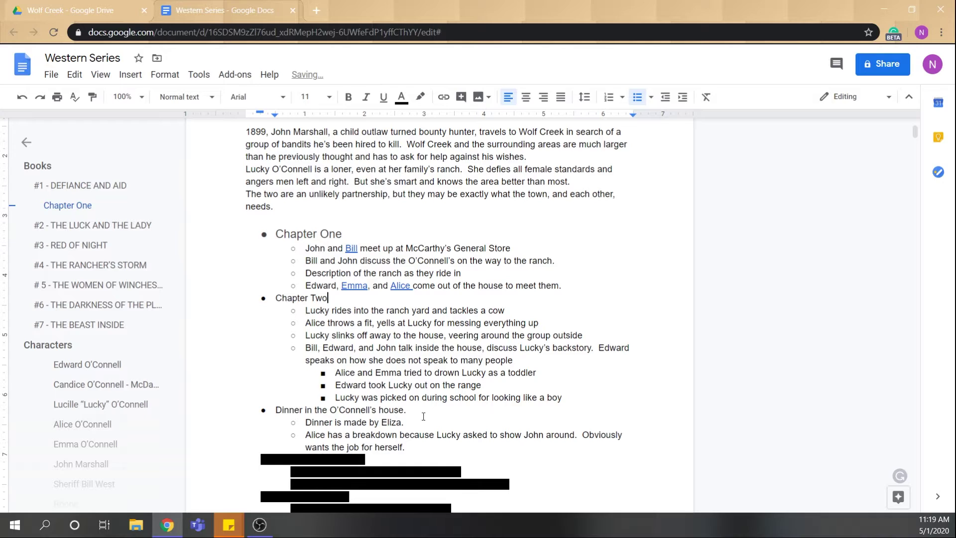
left_click_drag(407, 410, 269, 411)
type("Chapter Three")
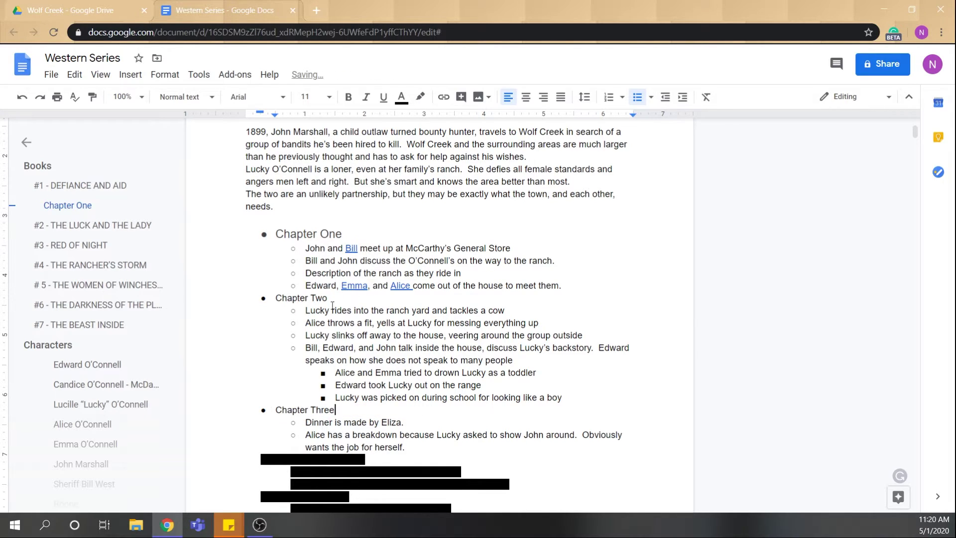
Format the Chapter Two and Chapter Three bullets as Heading 3
left_click_drag(332, 299, 274, 299)
left_click(332, 299)
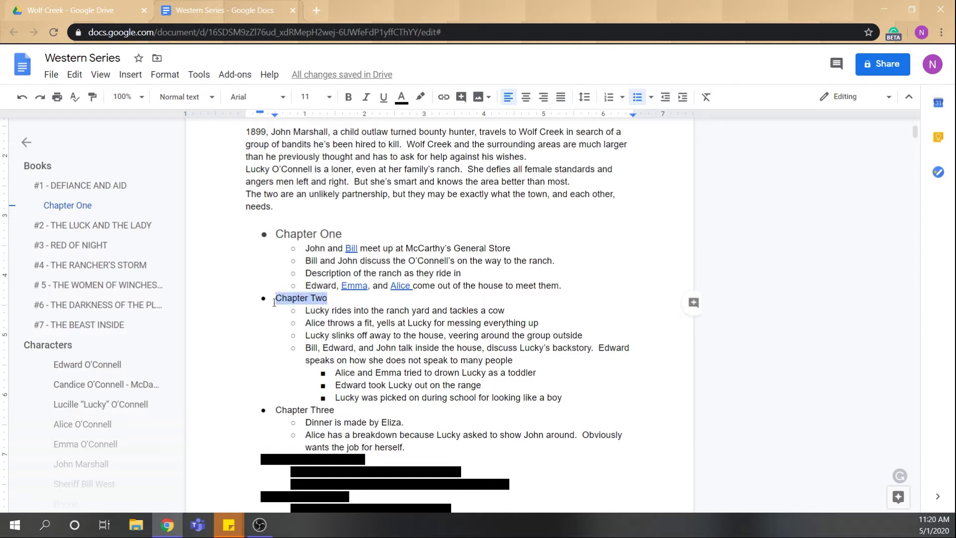
left_click(180, 97)
left_click(213, 319)
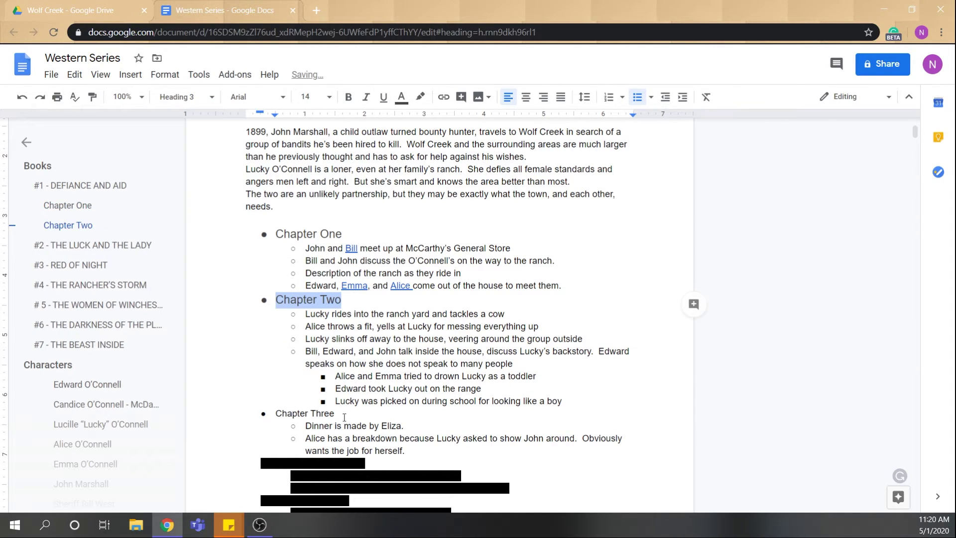
left_click_drag(344, 414, 275, 414)
left_click(180, 96)
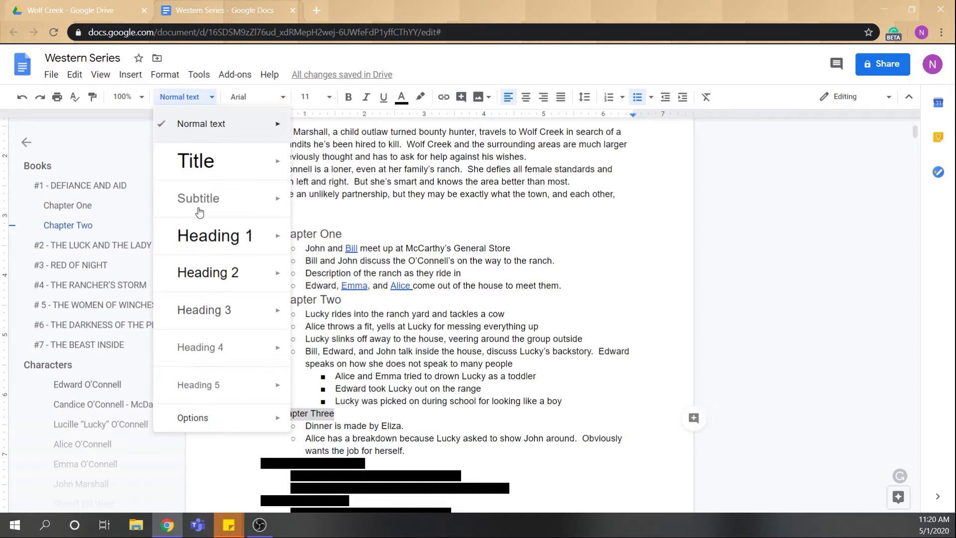
left_click(220, 314)
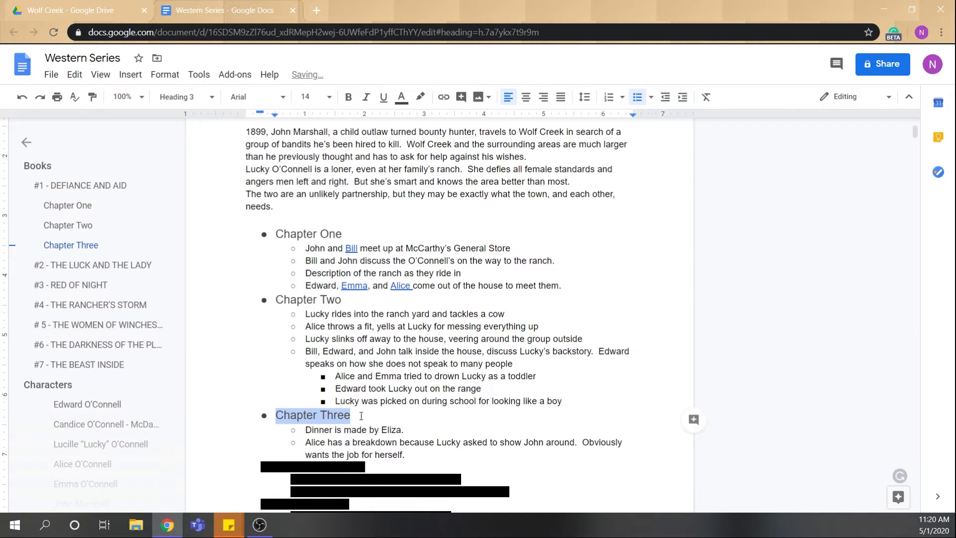
key("Right")
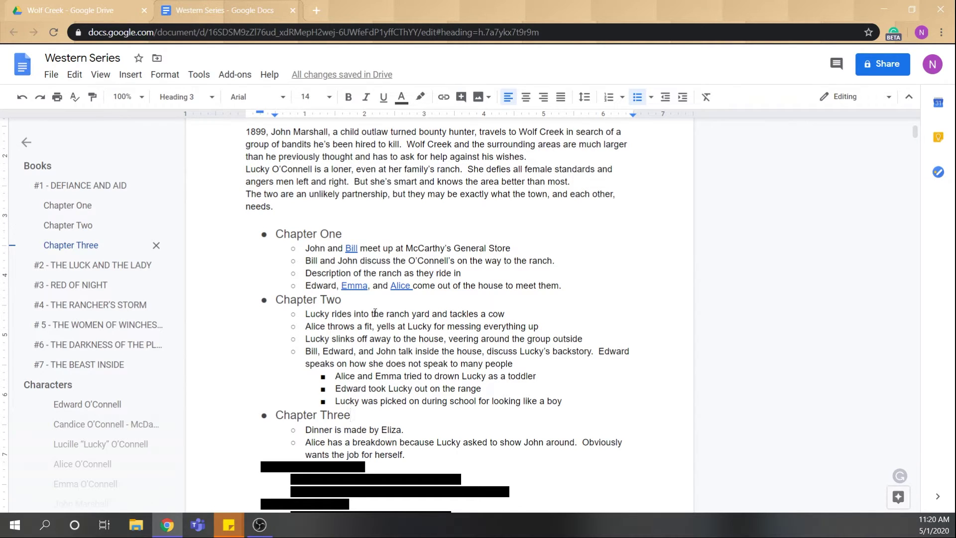
Link the unlinked first name in Chapter One's last sub-bullet to that character's heading in this document, and follow the link
left_click(306, 285)
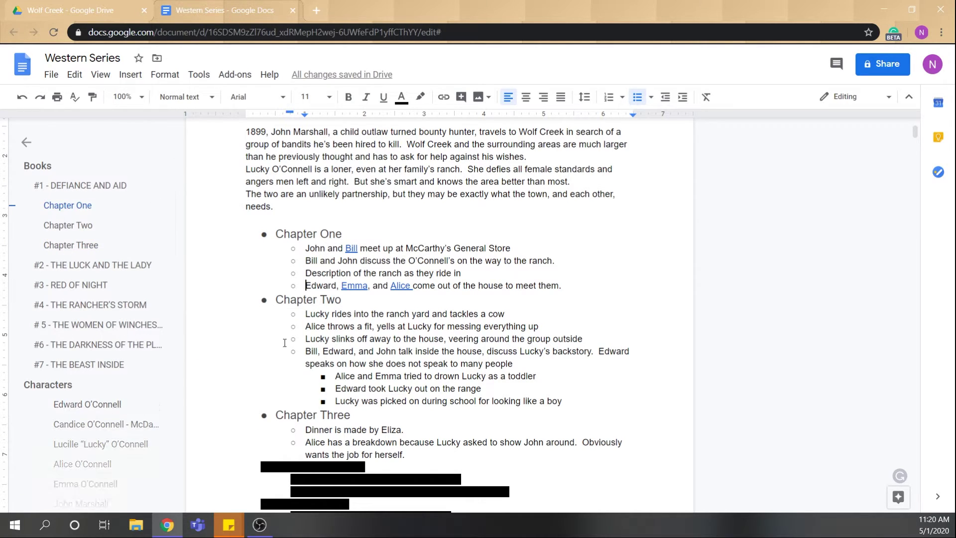
left_click_drag(306, 285, 336, 289)
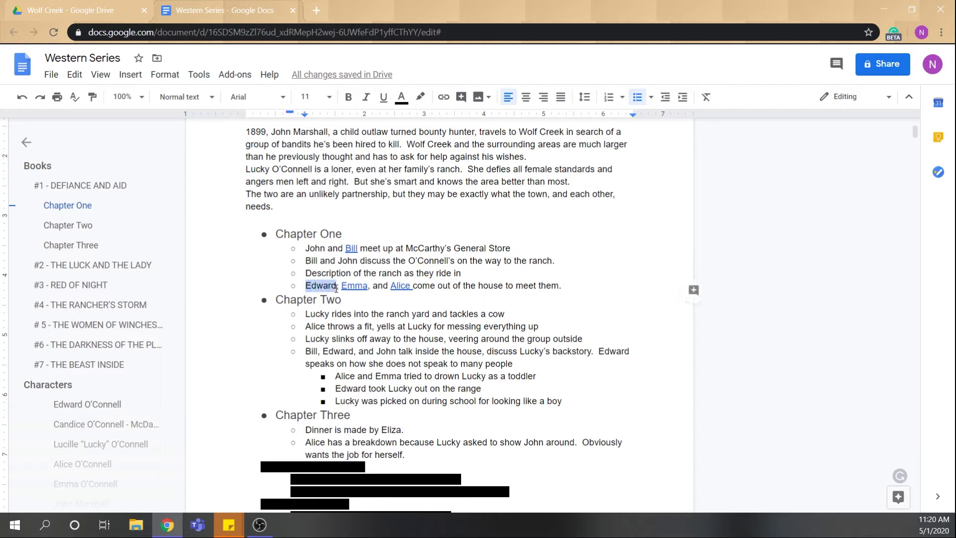
left_click(443, 99)
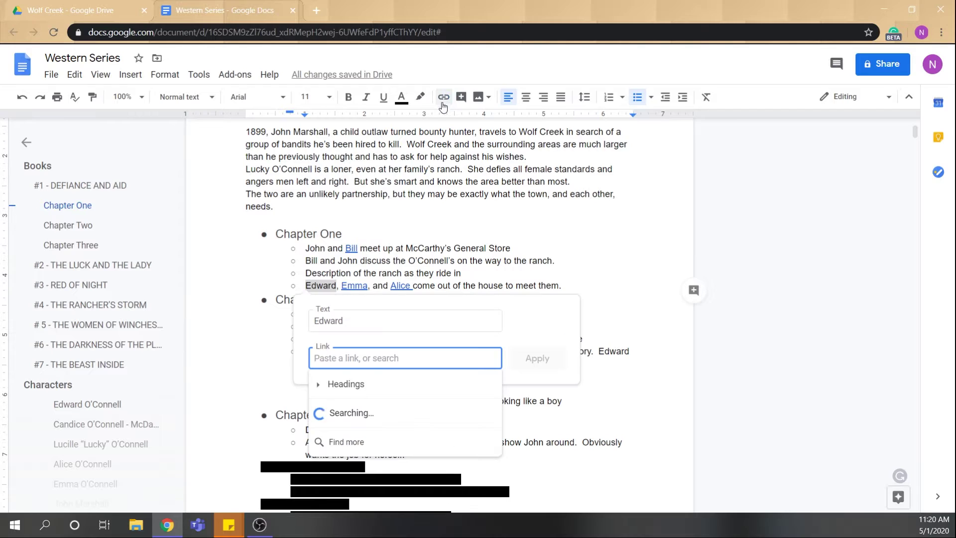
left_click(330, 386)
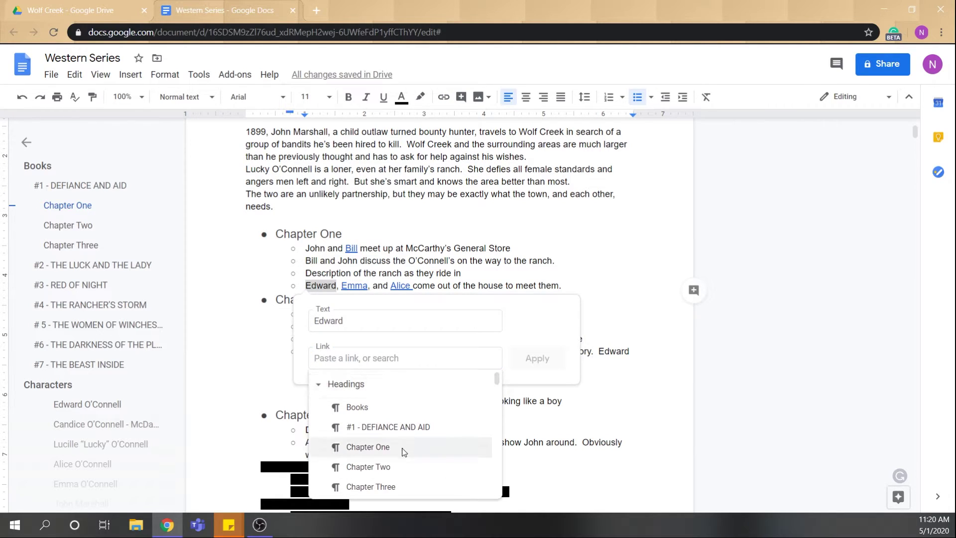
scroll(394, 441, "down", 4)
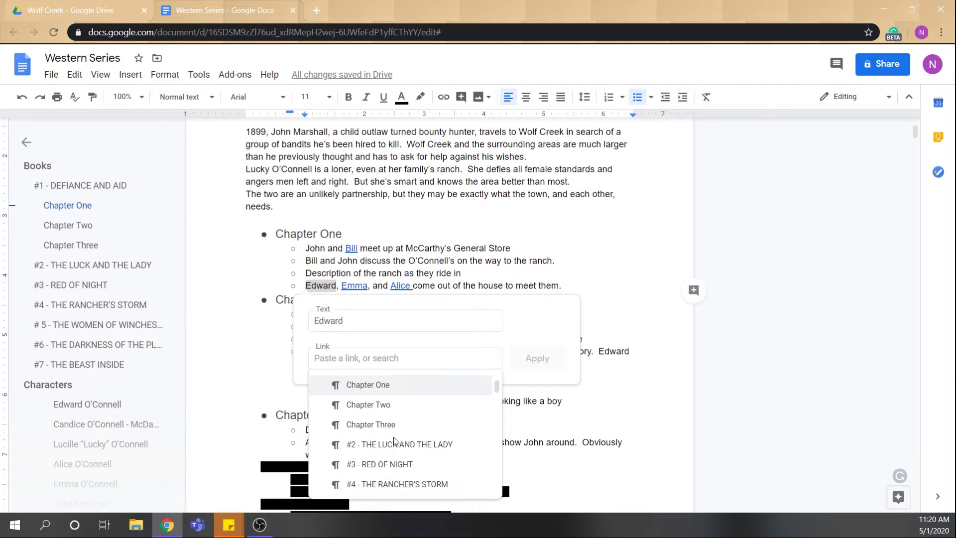
scroll(394, 442, "down", 3)
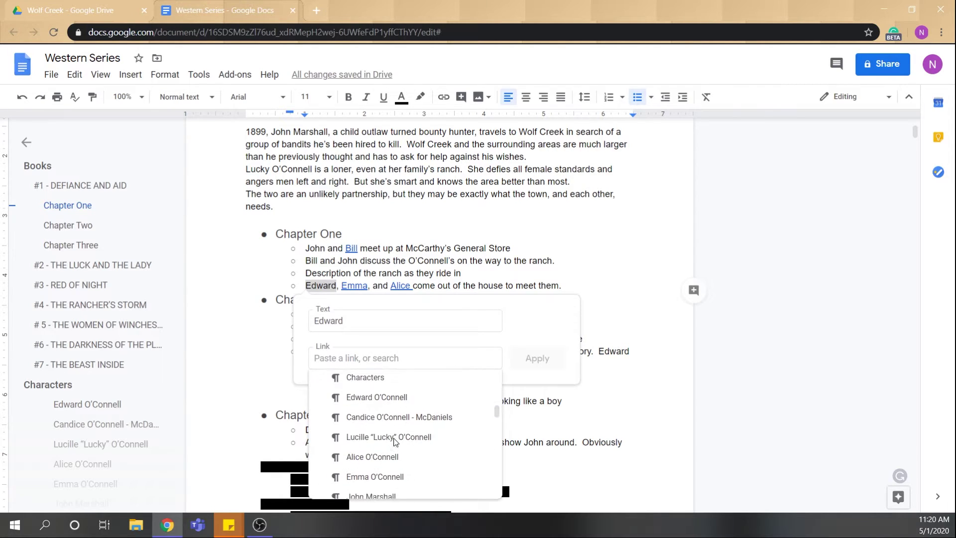
left_click(396, 398)
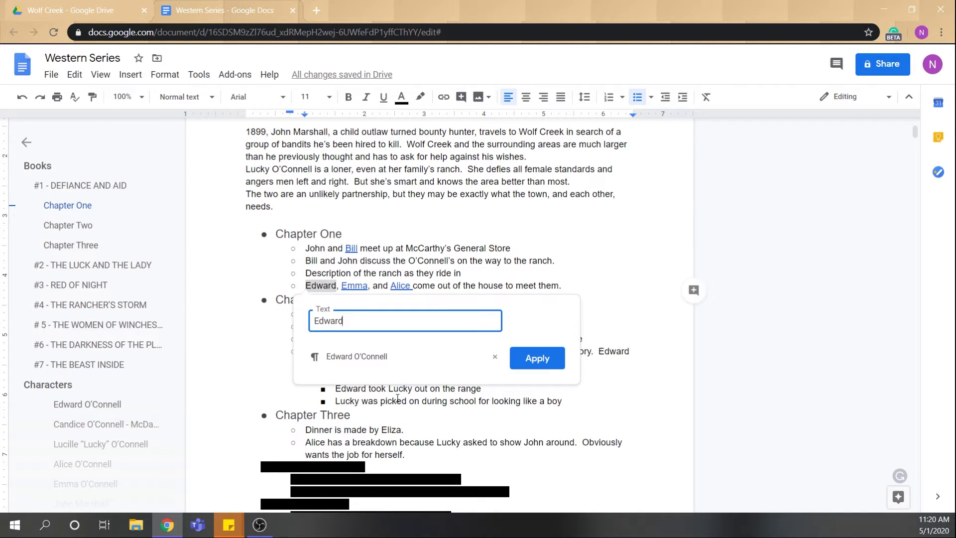
left_click(538, 359)
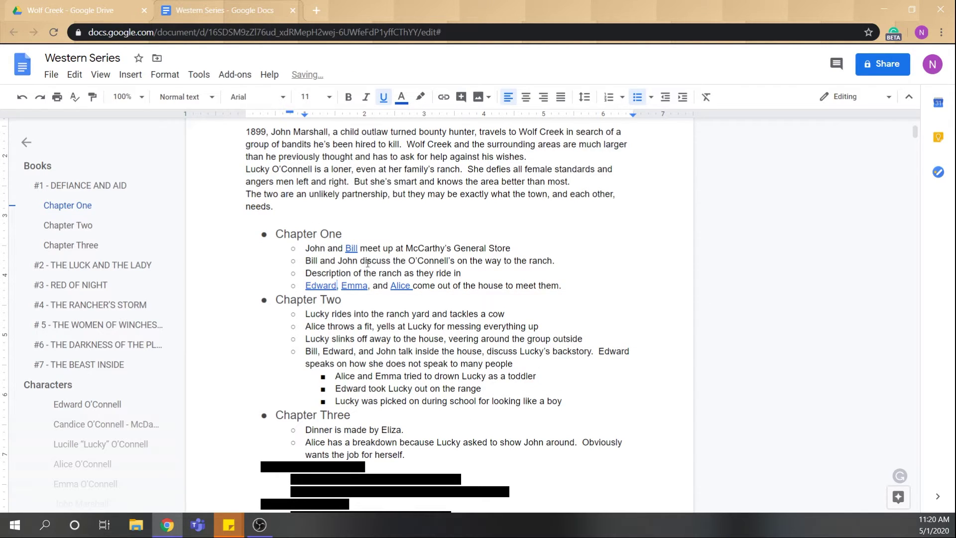
left_click(323, 284)
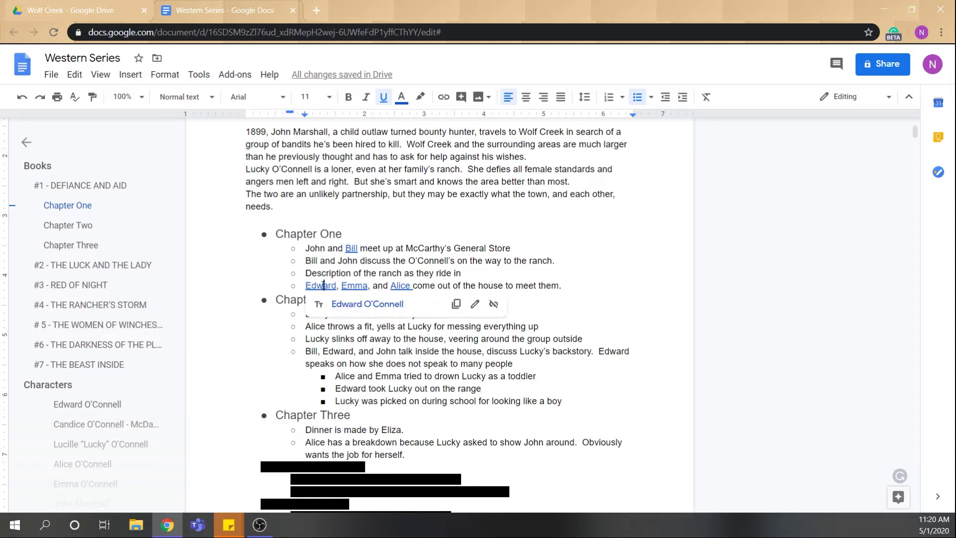
left_click(377, 305)
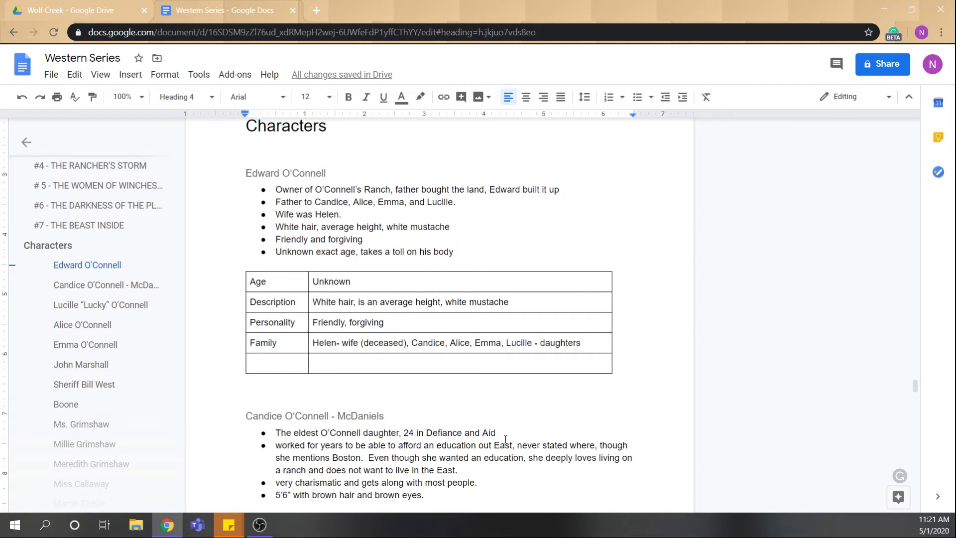
Link "Defiance and Aid" in the eldest daughter's first character bullet to the #1 - DEFIANCE AND AID heading, and follow the link
left_click_drag(496, 433, 426, 433)
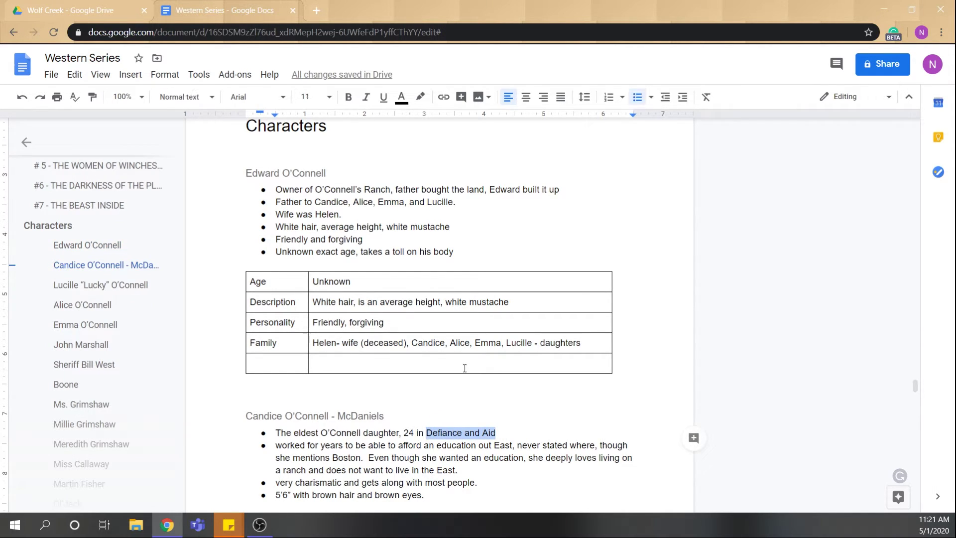
left_click(443, 96)
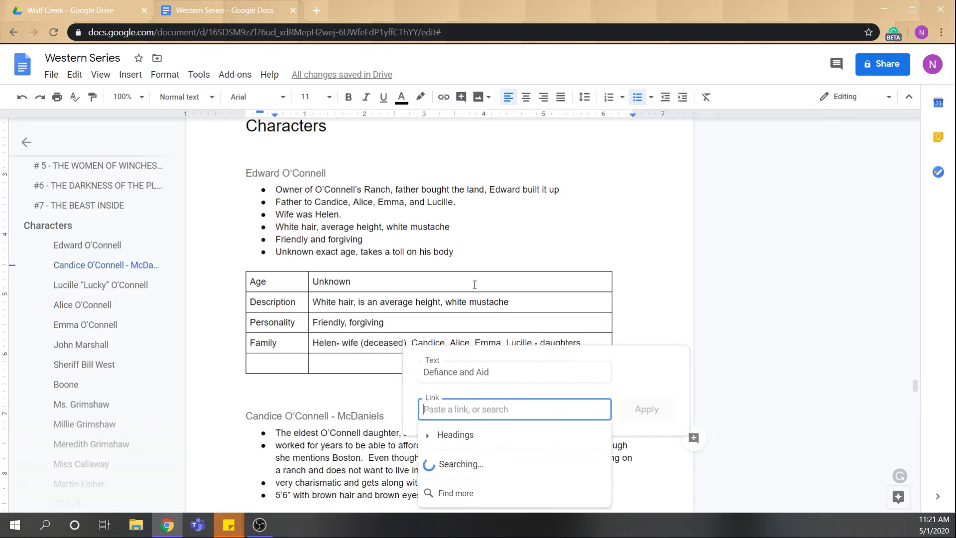
left_click(456, 434)
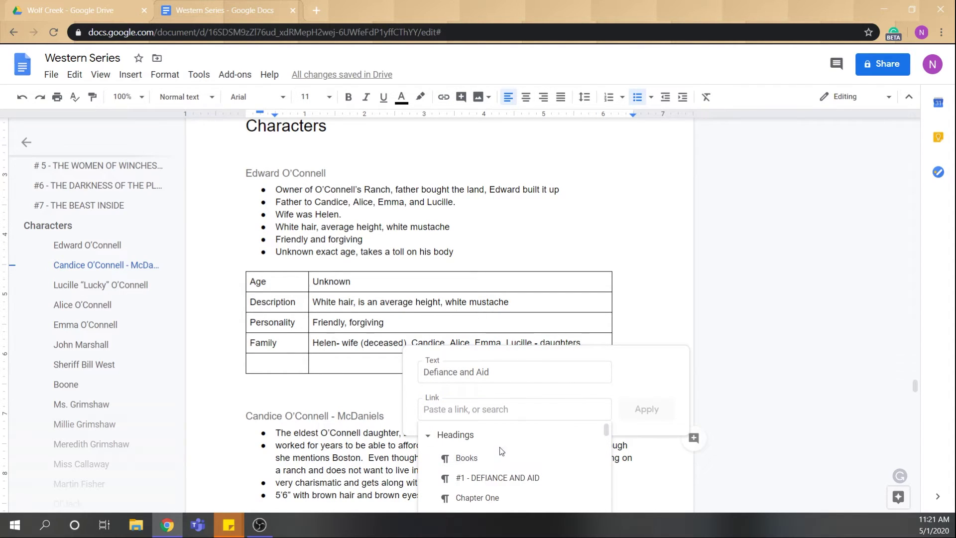
left_click(506, 479)
left_click(647, 409)
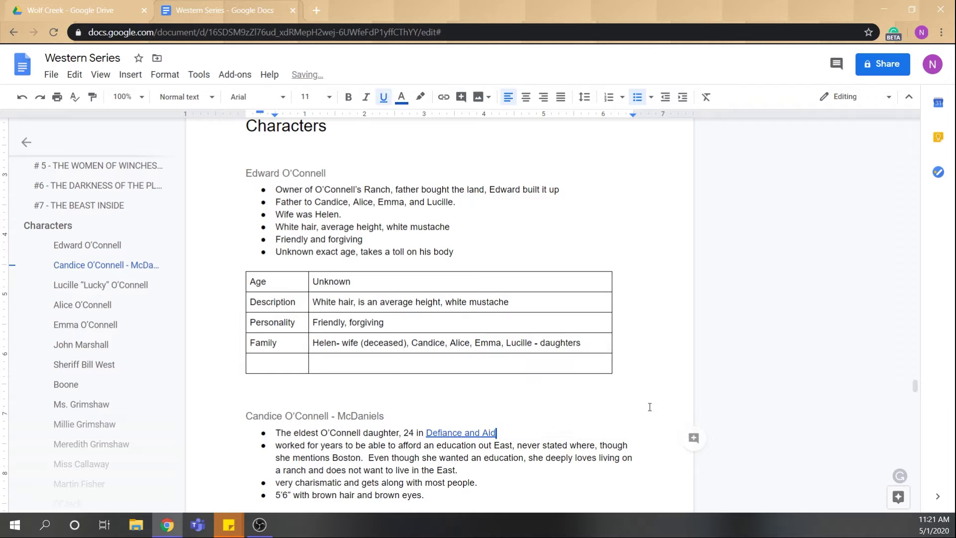
left_click(466, 433)
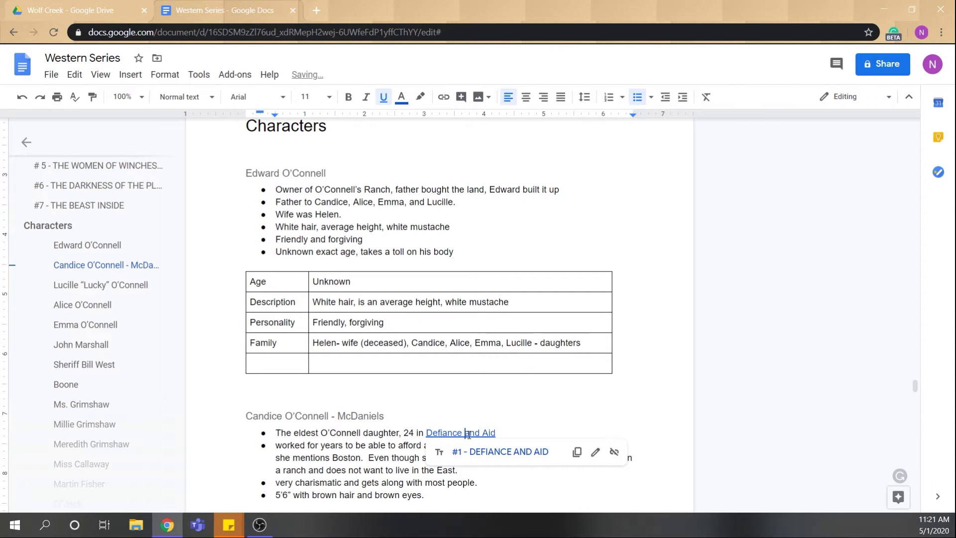
left_click(500, 454)
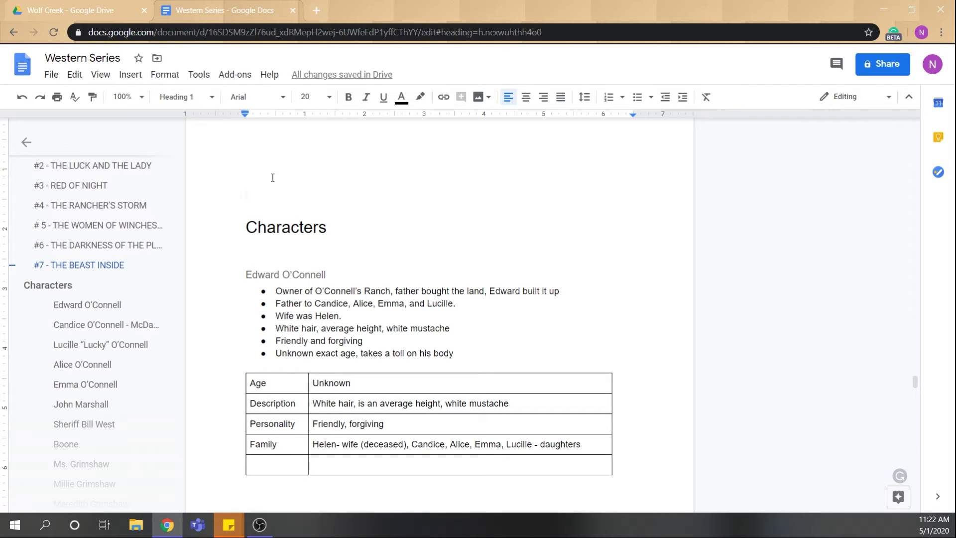
Add a Heading 1 titled "Locations" above the Characters heading, with an empty line beneath it
type("Loca")
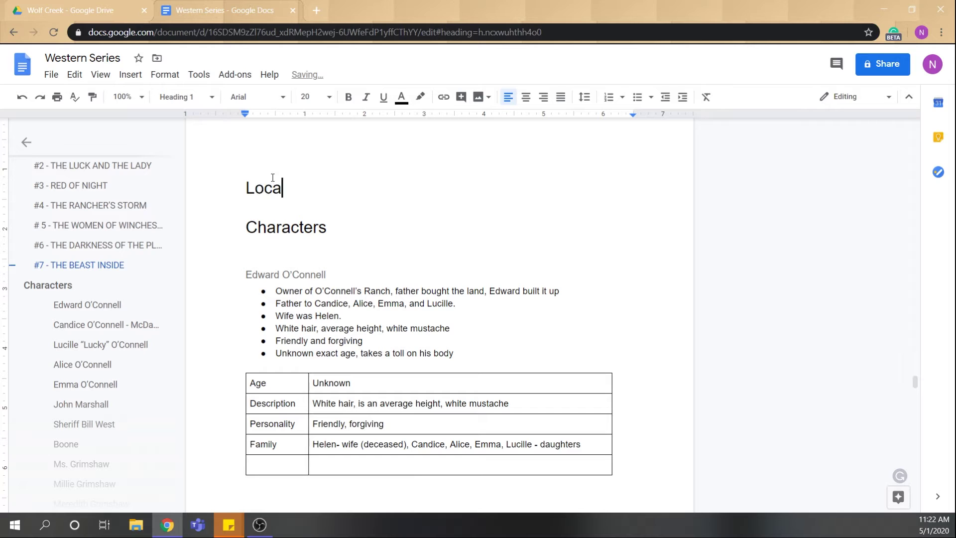
type("tion")
key("Return")
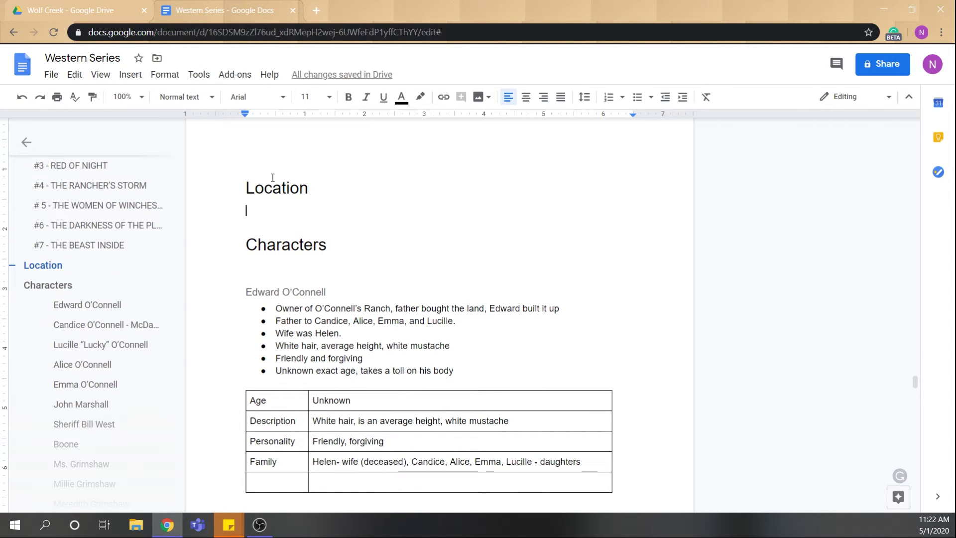
key("Left")
type("s")
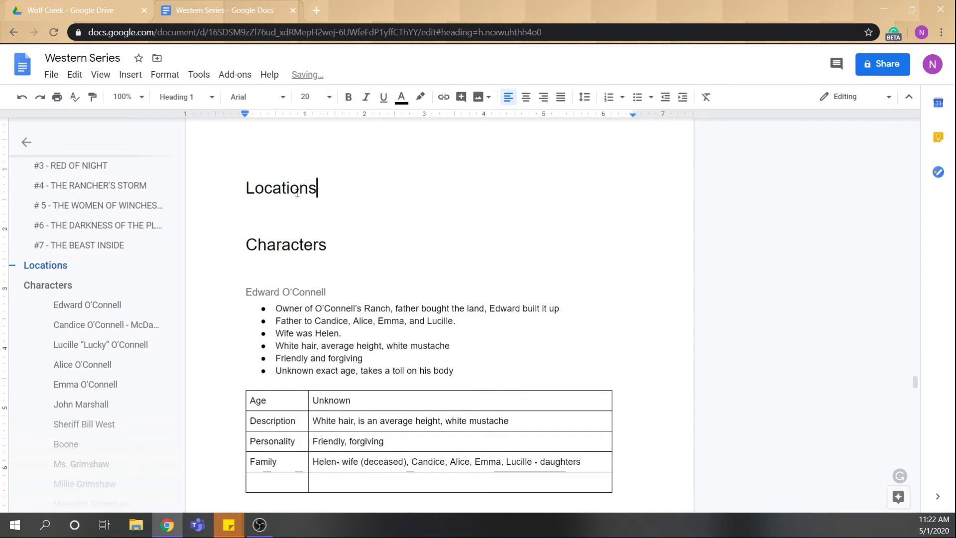
Enter "Wolf Creek" as the first entry under the Locations heading and start a new line
left_click(261, 210)
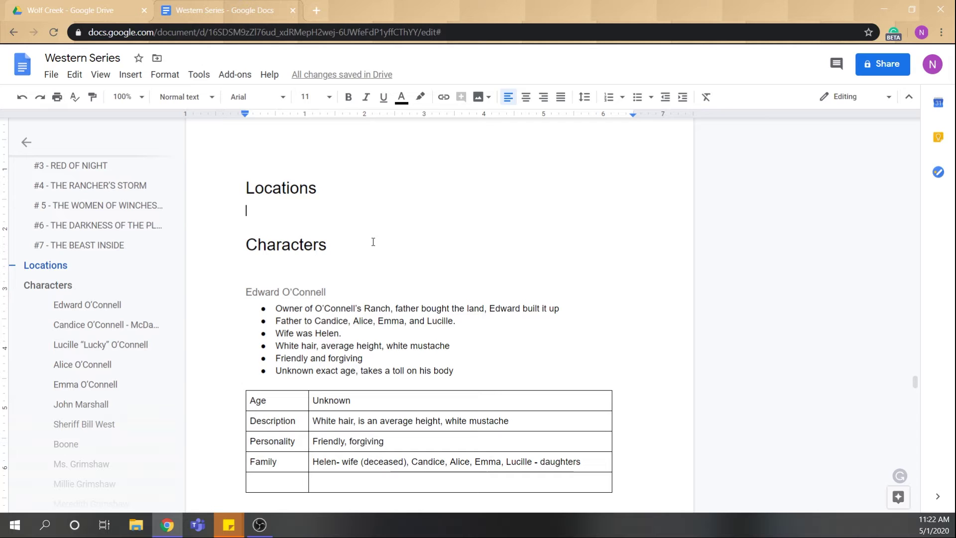
type("Wolf Cr")
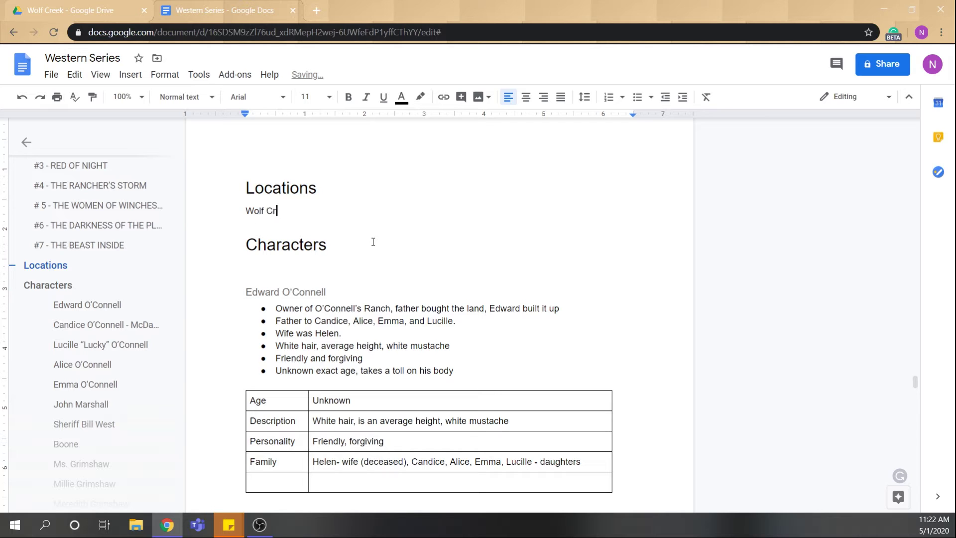
type("eek")
key("Return")
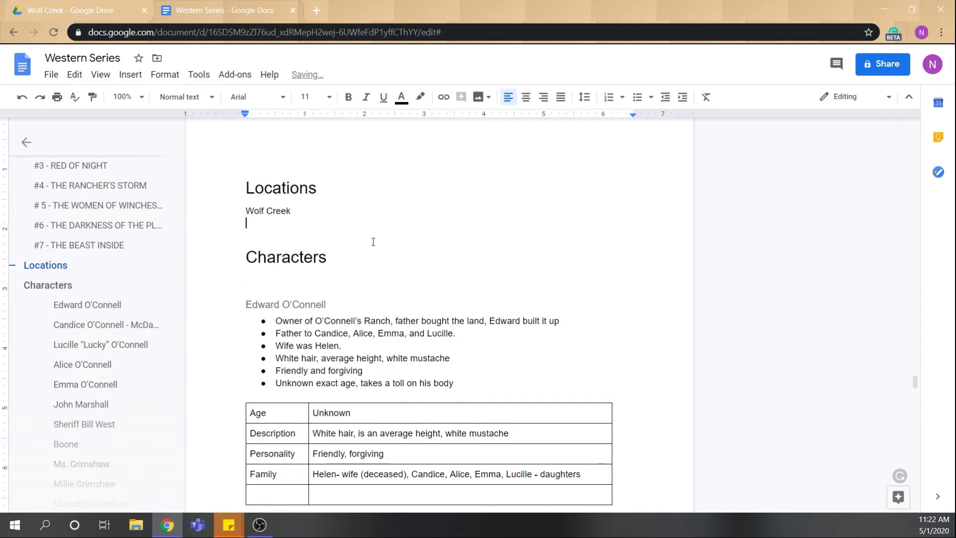
Write underneath: "Wolf Creek is the main town. The train runs to the north, making this a good central location for other smaller towns in the area."
type("Wolf Creek is")
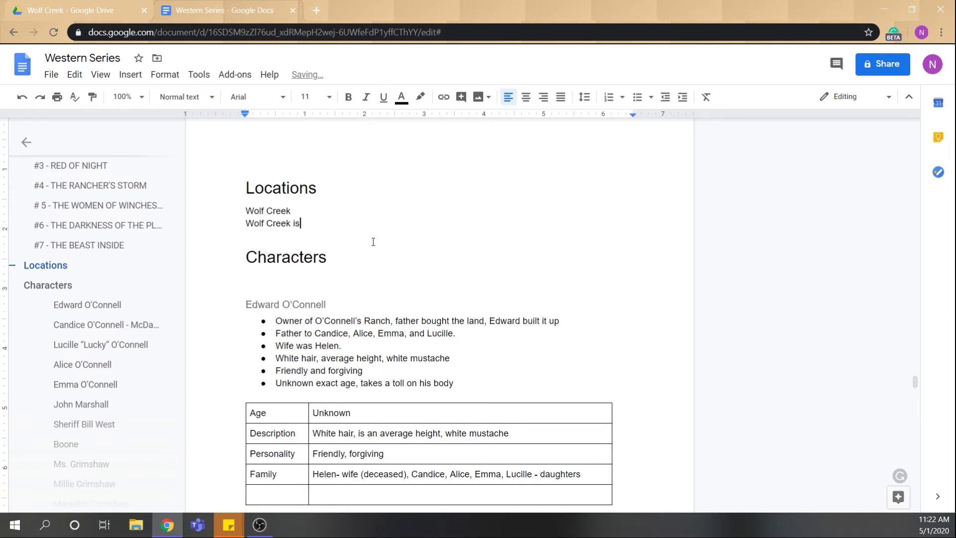
type(" the main town.  The train")
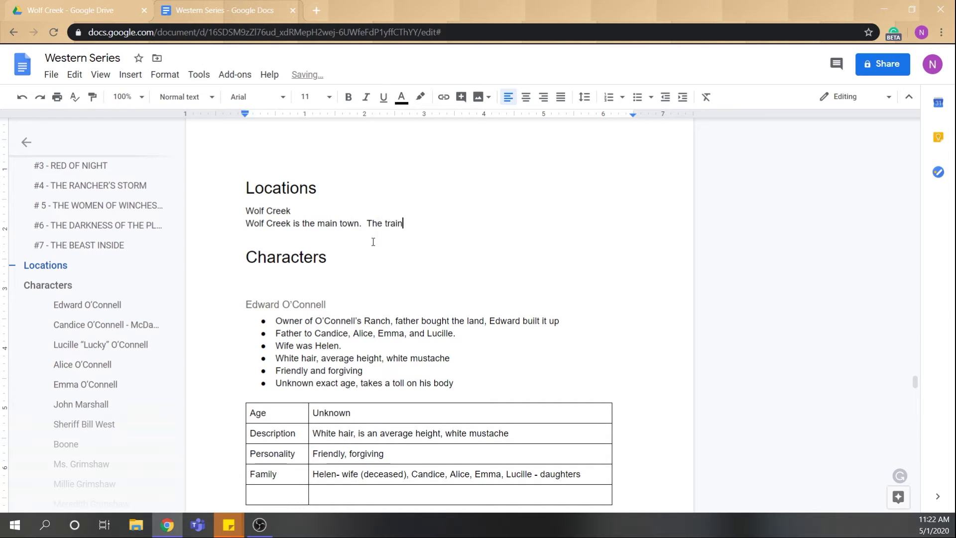
type(" runs to the north, making ")
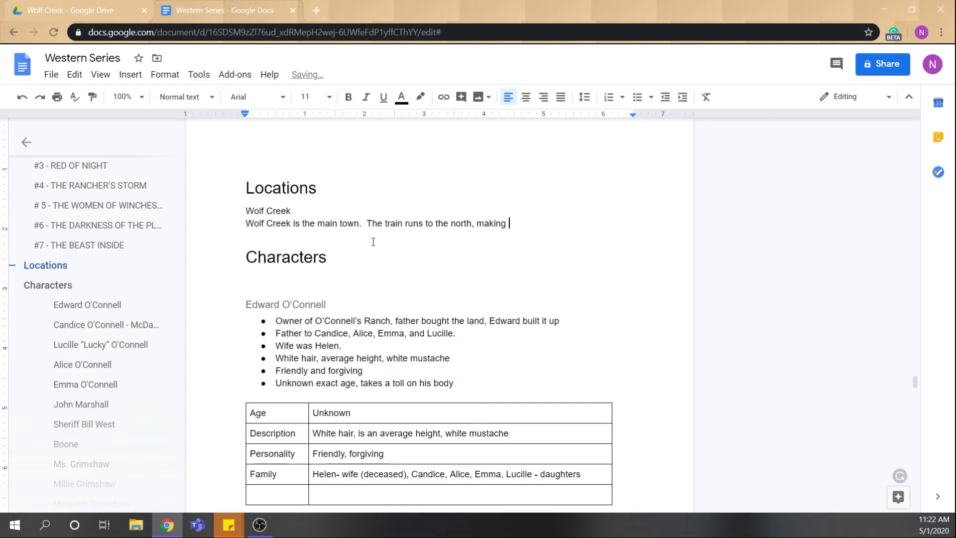
type("this a good central location for ot")
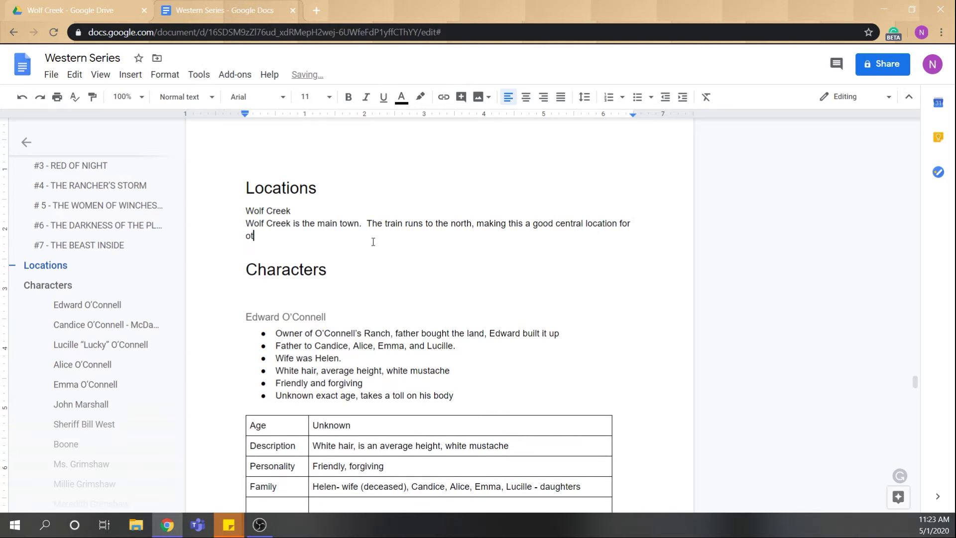
type("her smaller towns in the ara")
key("BackSpace")
type("ea ")
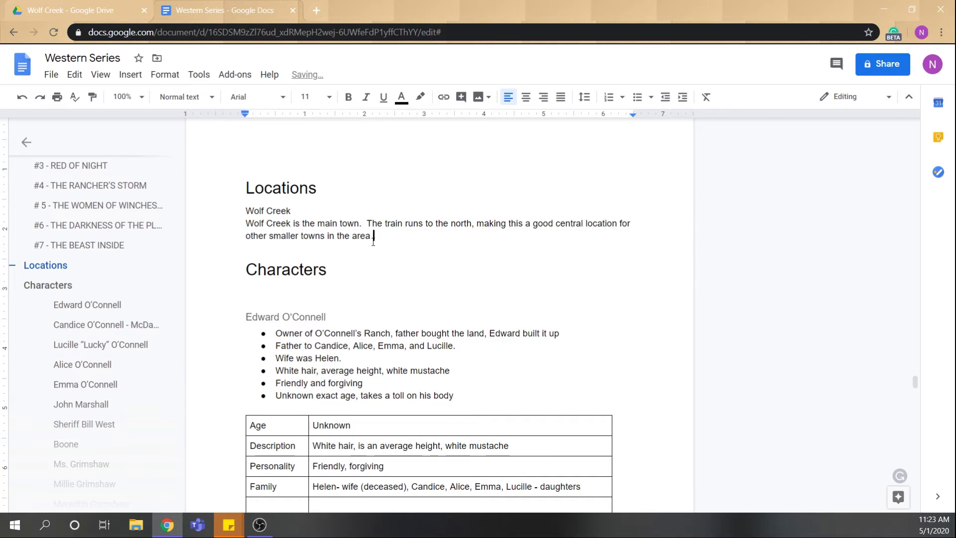
Extend the last sentence of the Wolf Creek description so it ends "to come and get products from."
type("to come and ")
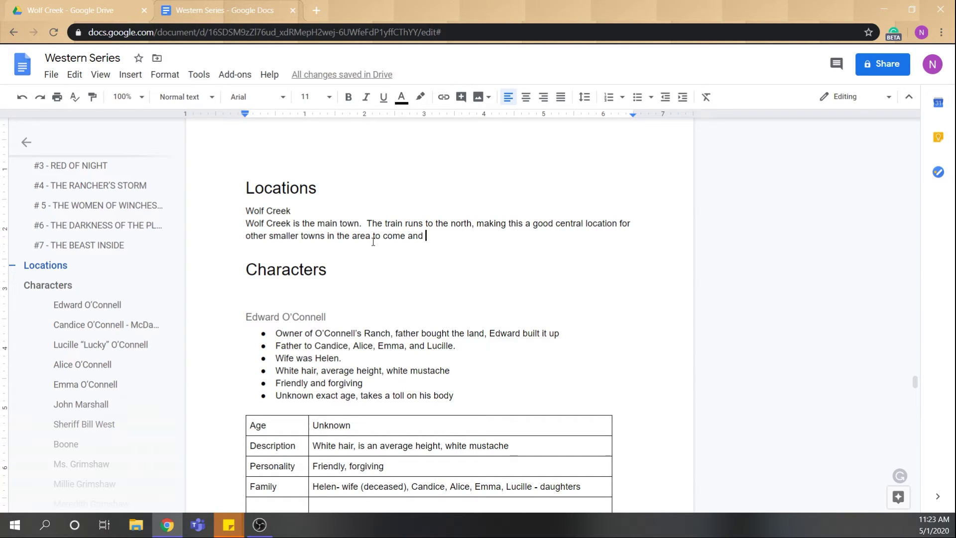
type("get prodcuts")
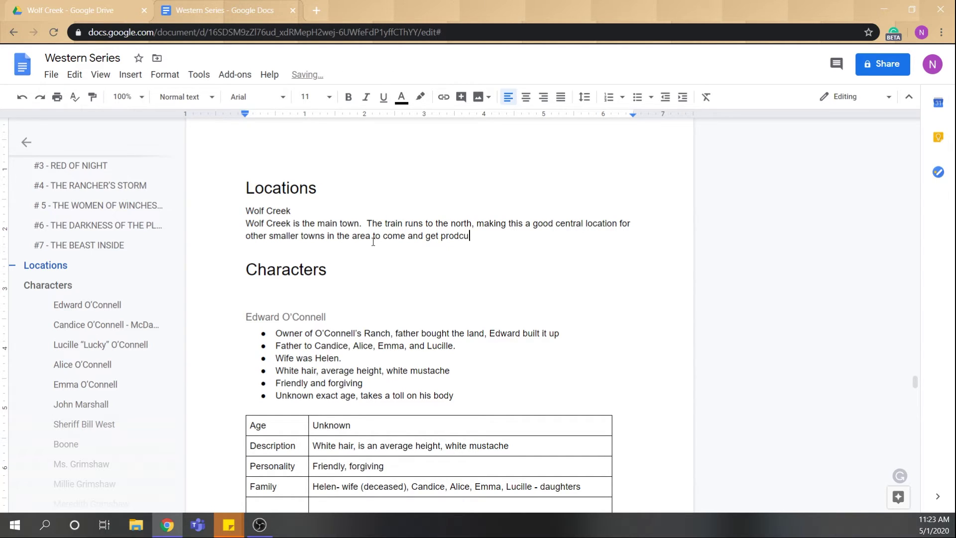
key("BackSpace")
key("BackSpace")
key("BackSpace")
key("BackSpace")
key("BackSpace")
type("ucts from.")
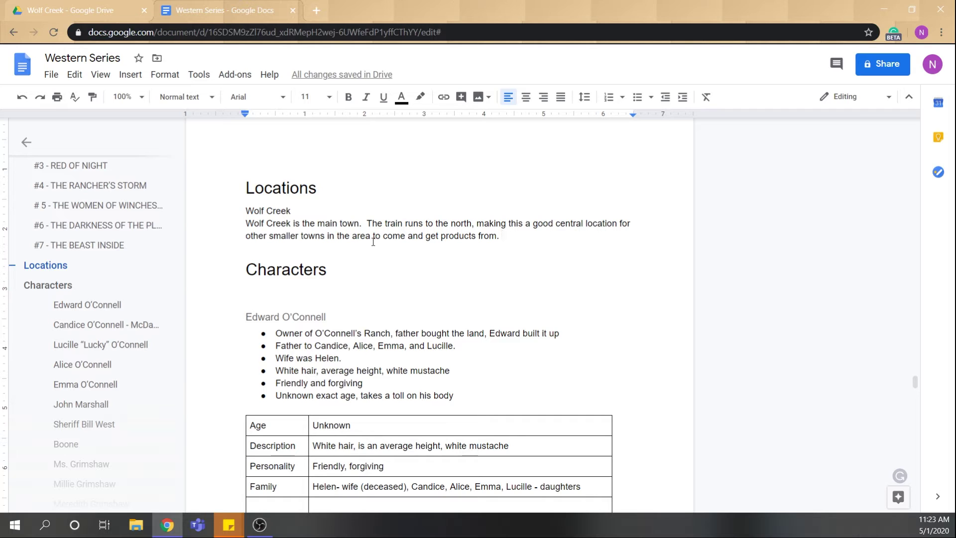
Add "O'Connell Ranch" as a new location entry after a blank line, with a fresh line beneath it
key("Return")
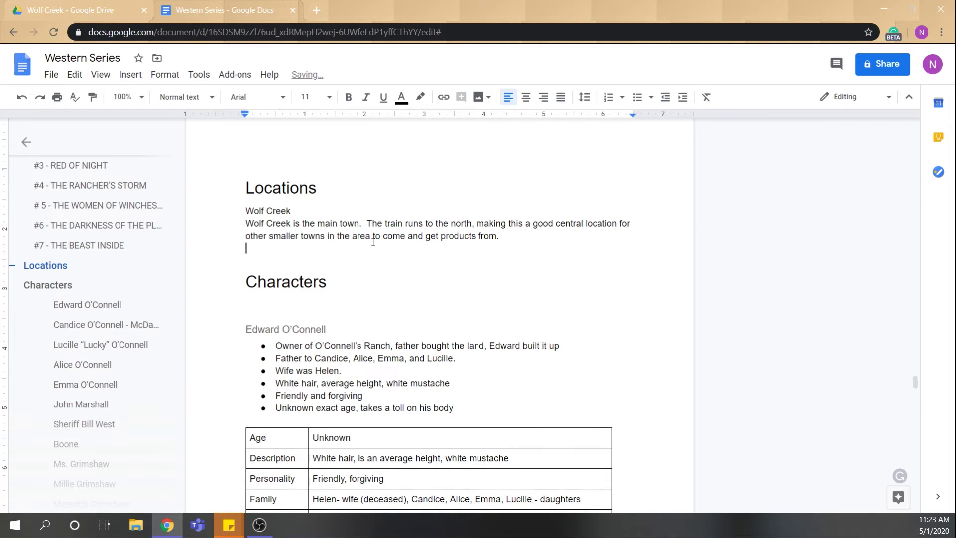
key("Return")
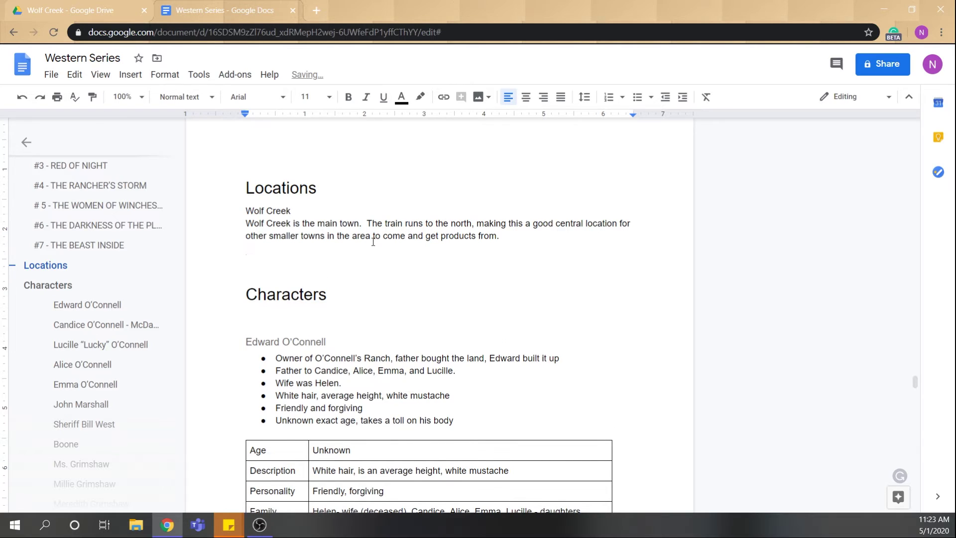
type("O'Connells  Ranch")
key("Return")
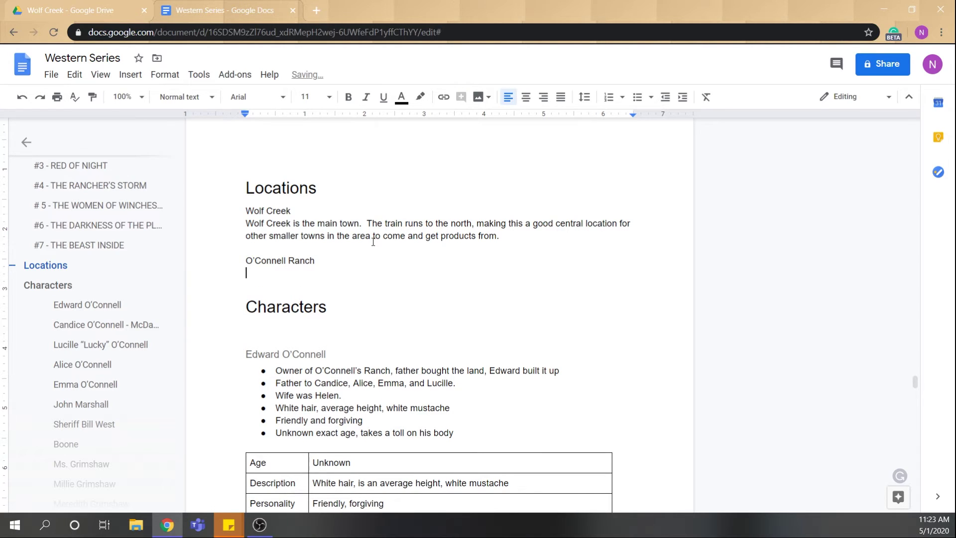
Begin the ranch description with "Largest ranch in the area, breeds cattle and horses, house for the main family"
type("Largest rand")
type("h in the a")
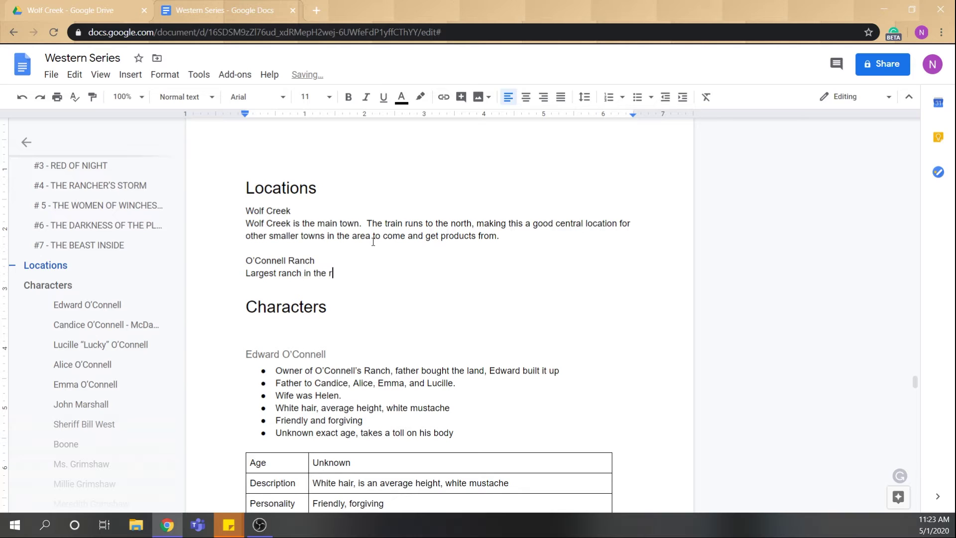
type("rea, breeds cattle and hors")
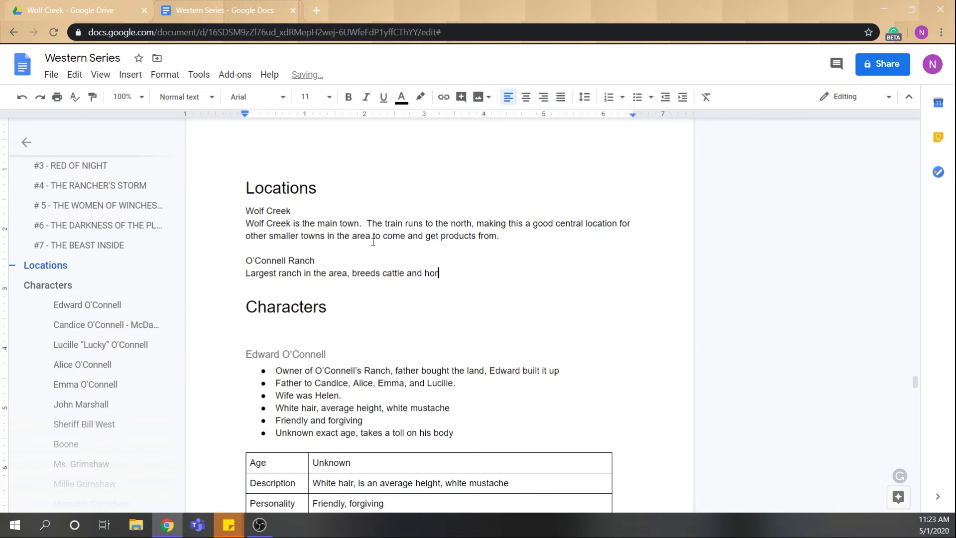
type("es, mai")
key("BackSpace")
key("BackSpace")
key("BackSpace")
type("house for the man")
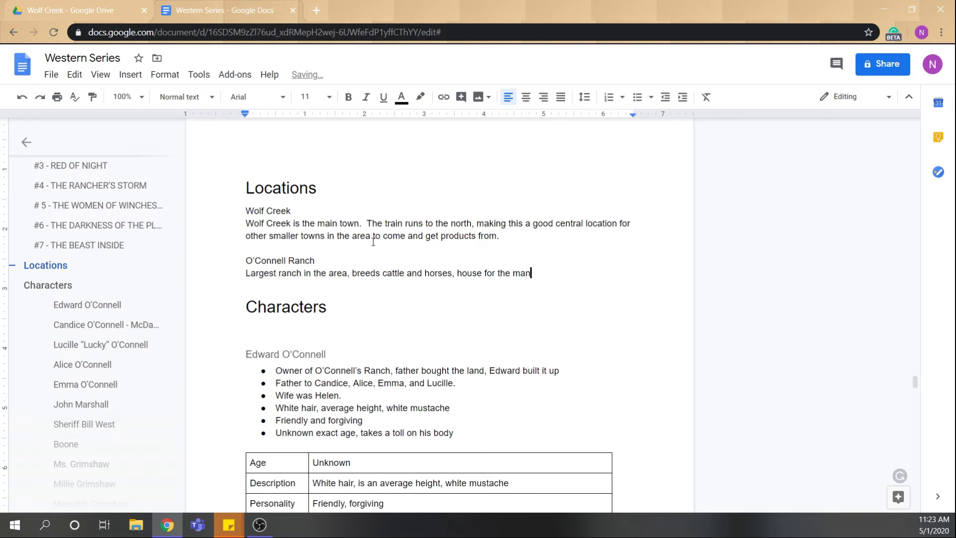
key("BackSpace")
key("BackSpace")
type("in family ")
Finish the ranch description with the father's full name followed by "and his daughters."
type(",")
key("BackSpace")
key("BackSpace")
type("Edward ")
type("O'Coo")
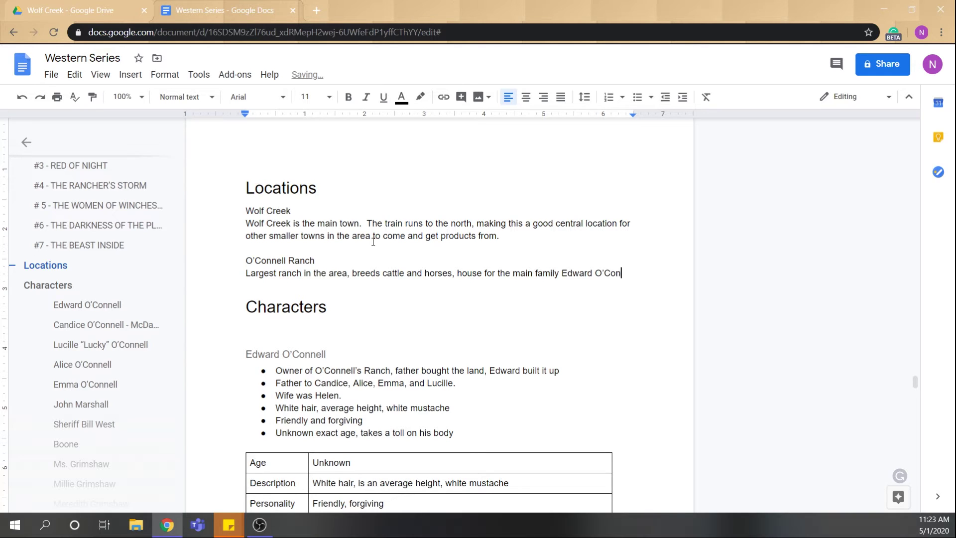
type("nell ad h")
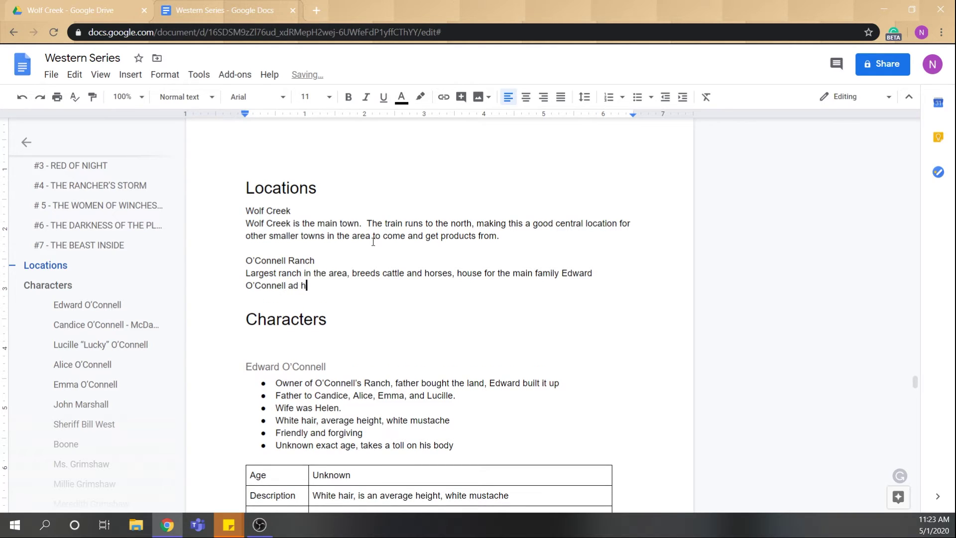
key("BackSpace")
key("BackSpace")
key("BackSpace")
type("nd his daughters.")
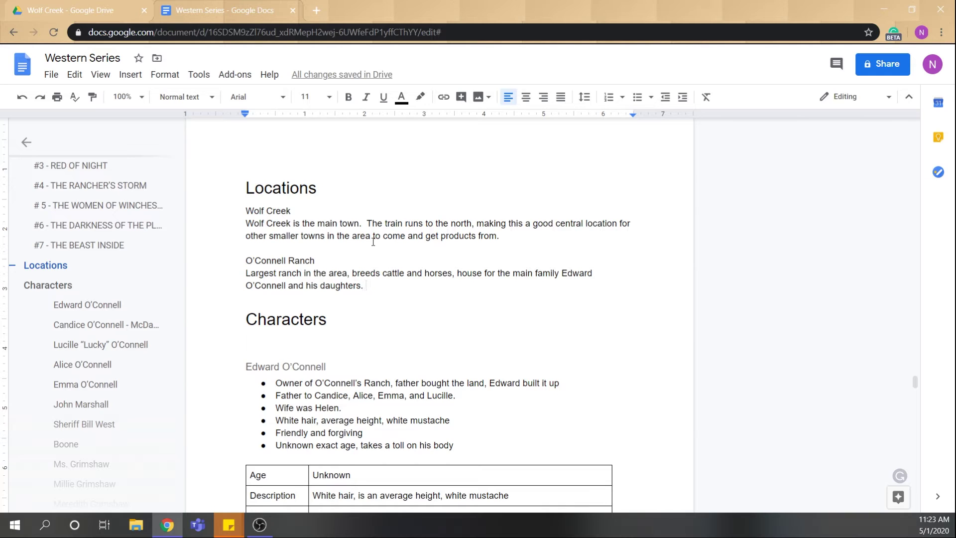
Add "Back Field" as the next location entry after a blank line, with a fresh line beneath it
key("Return")
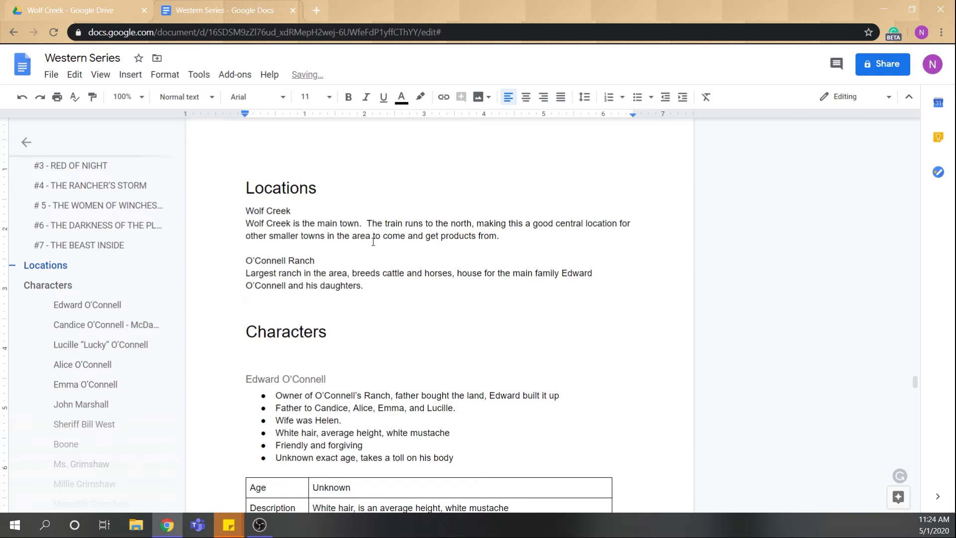
key("Return")
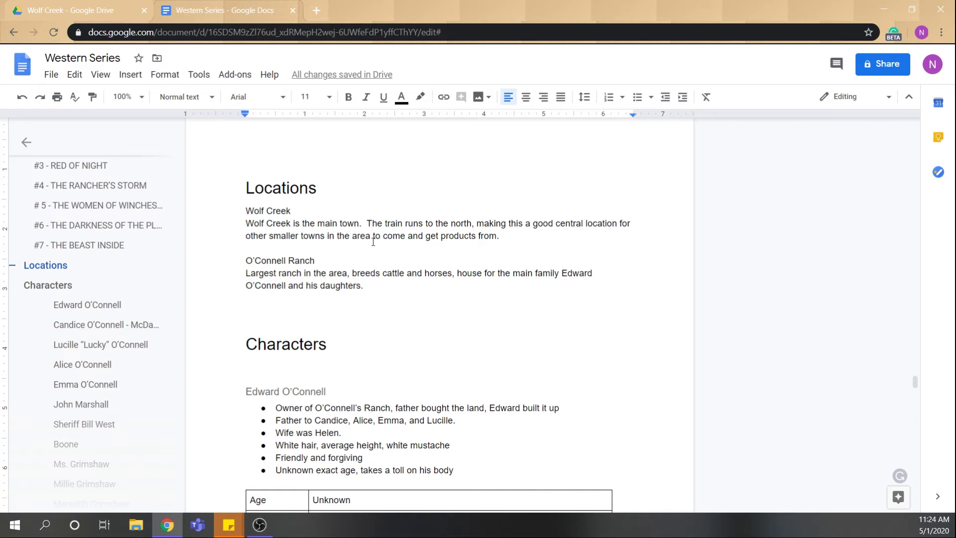
type("Back Field")
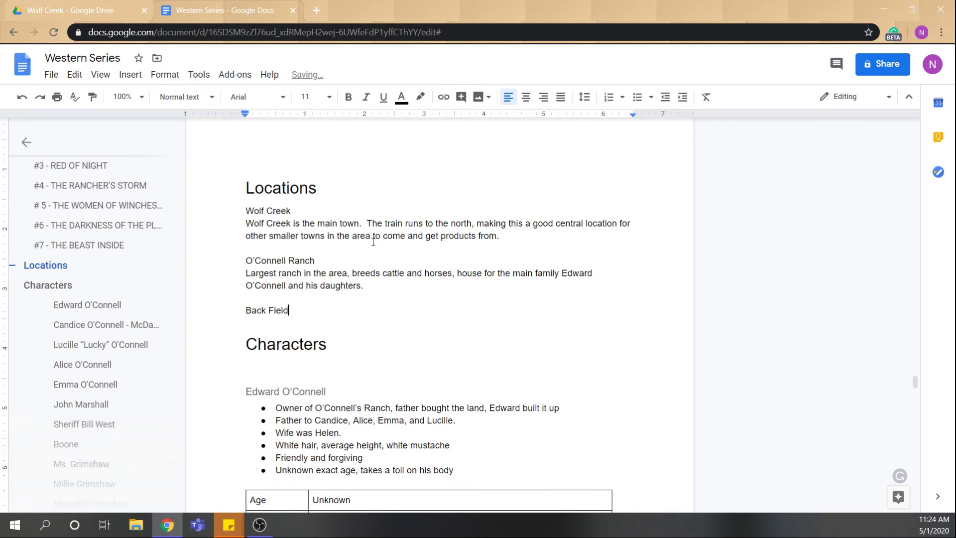
key("Return")
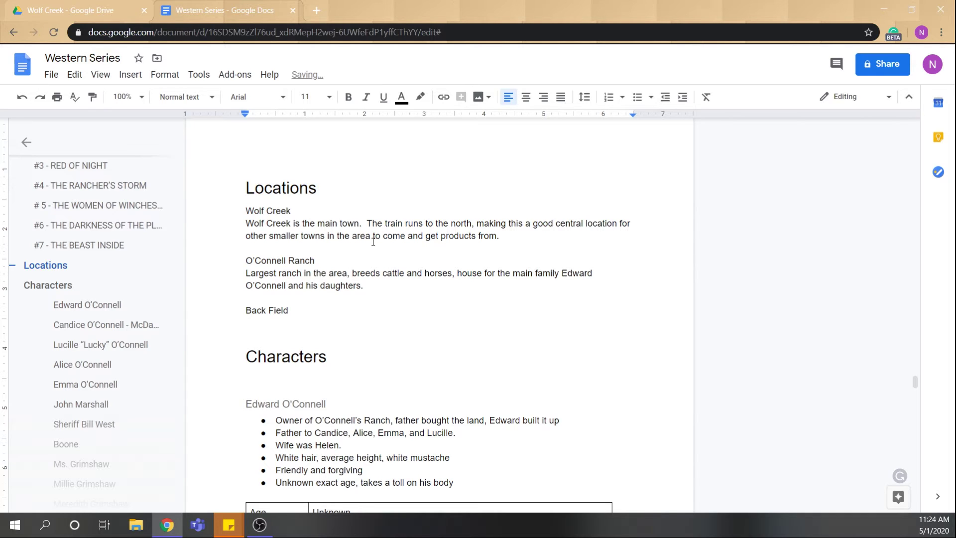
Describe the Back Field as "O'Connell field behind the house down by the river. Floods often when there is heavy rain."
type("O'Connell field behi")
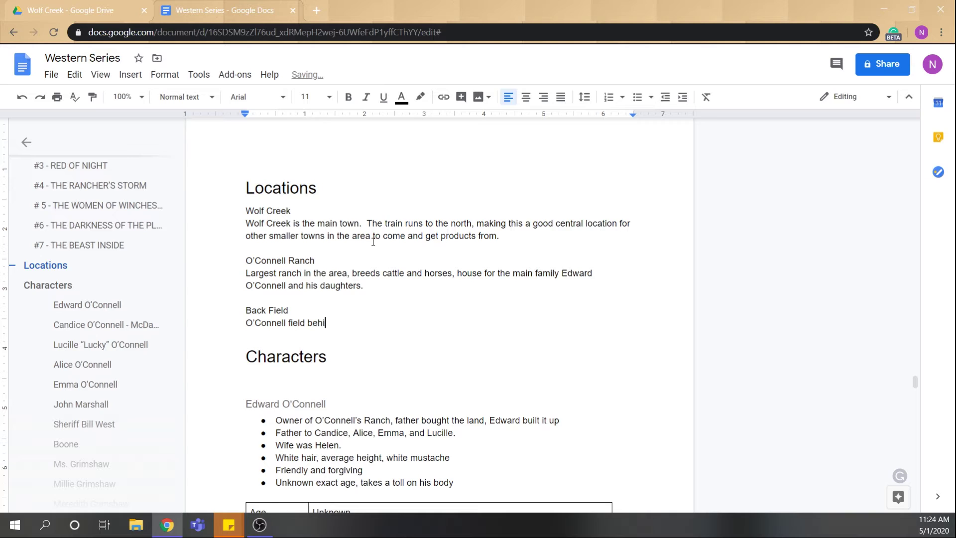
type("nd the house down by te riv")
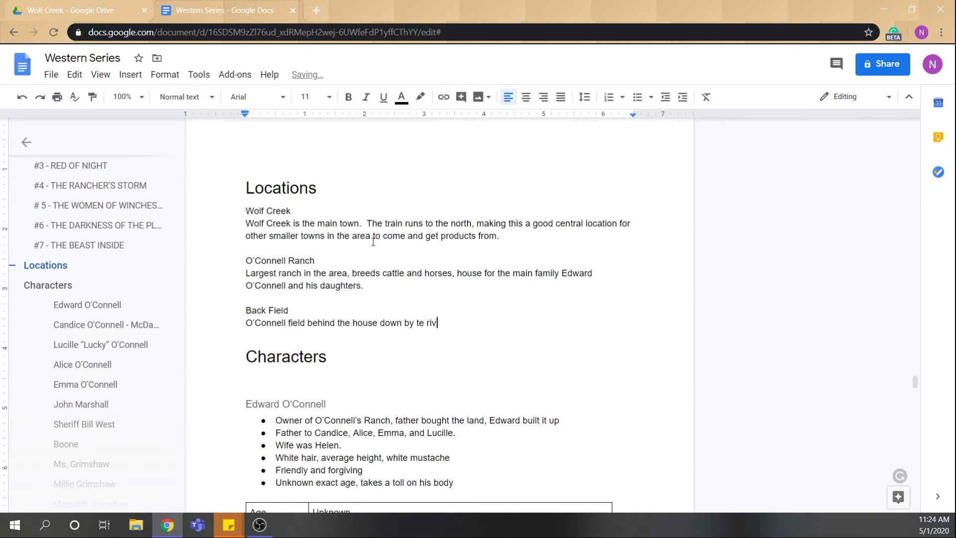
key("BackSpace")
key("BackSpace")
key("BackSpace")
key("BackSpace")
key("BackSpace")
type("he river.")
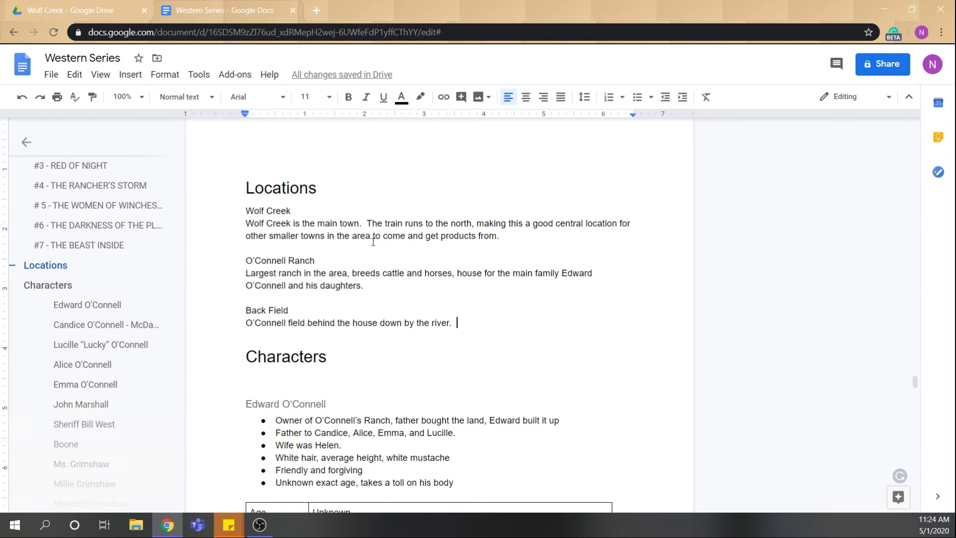
type("Floods")
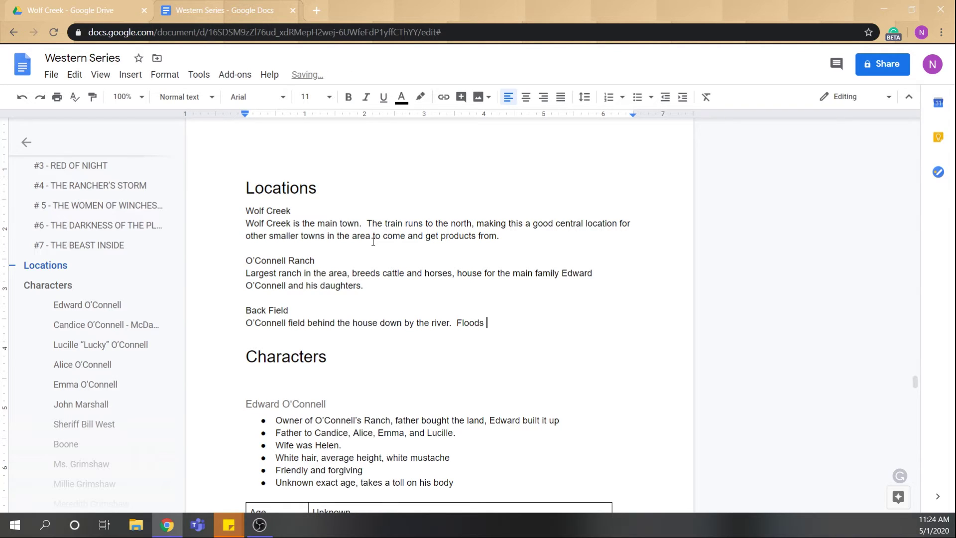
type(" often when there is heav")
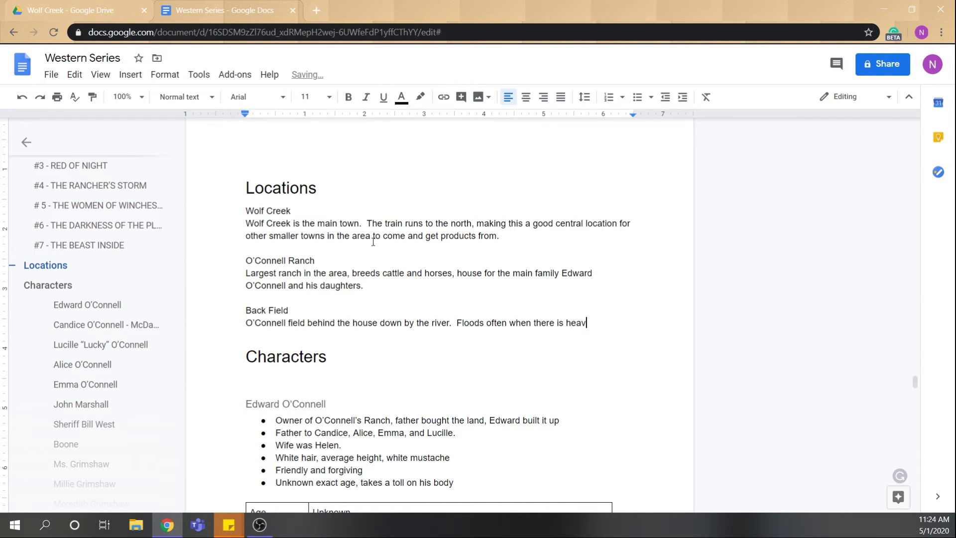
type("y rain.")
Add a "West End" entry after a blank line, described as "O'Connell field over by the entrance to the ranch. Borders the river"
key("Return")
key("Return")
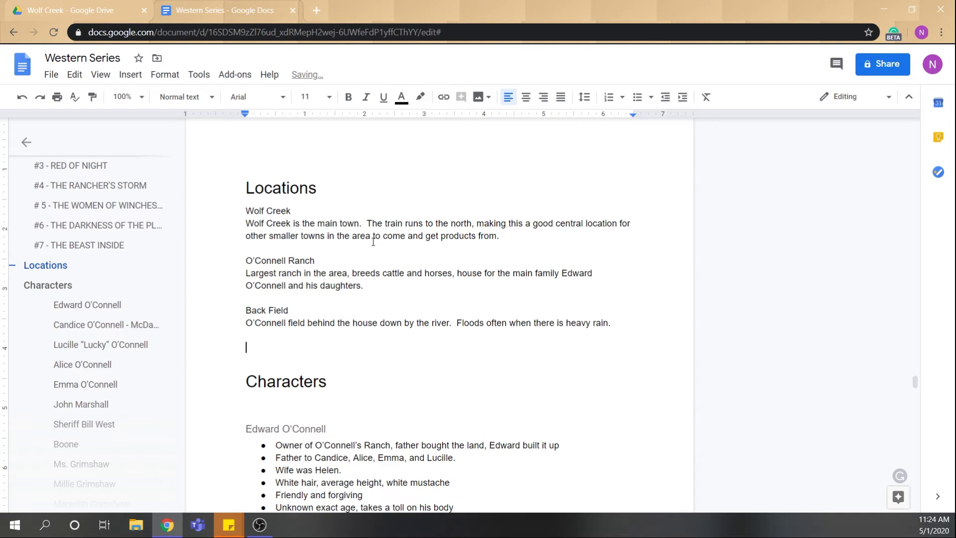
type("West End")
key("Return")
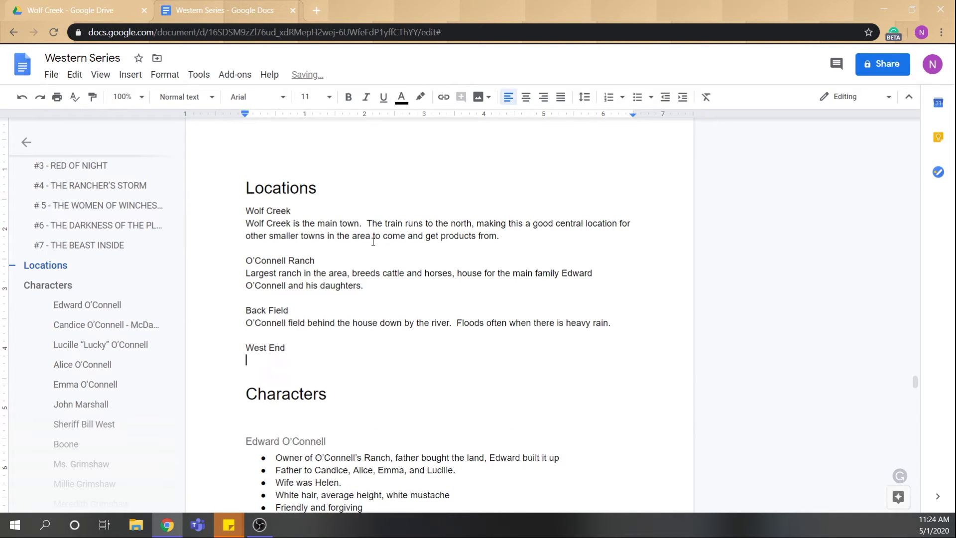
type("O'Connell field over ")
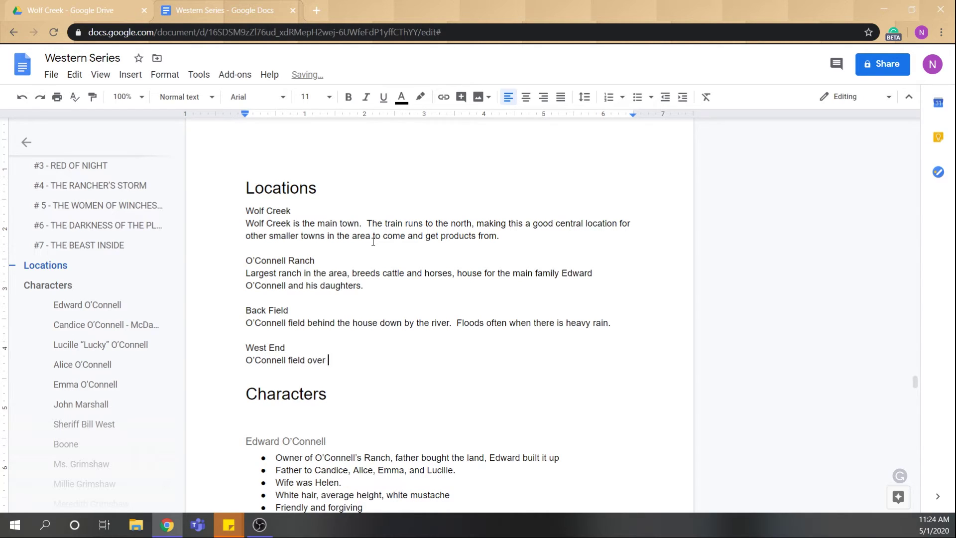
type("by the entrance to the ranch")
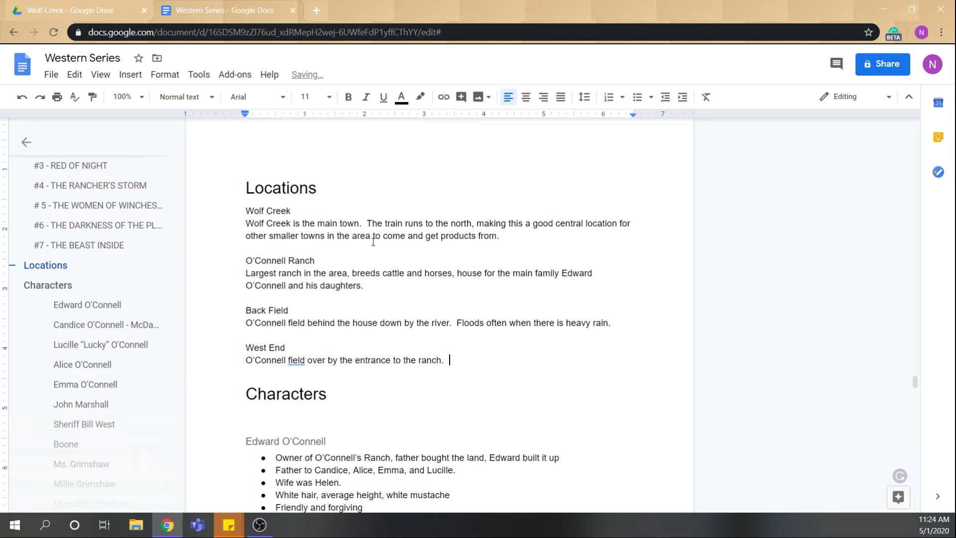
type(".  Borders the river")
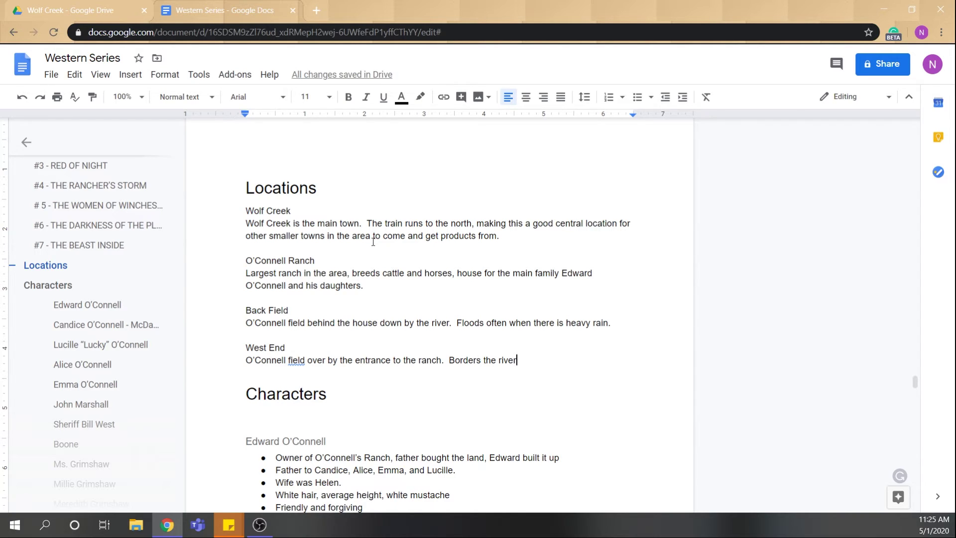
Add "East End" as the next location entry after a blank line, with a fresh line beneath it
key("Return")
key("Return")
type("East E")
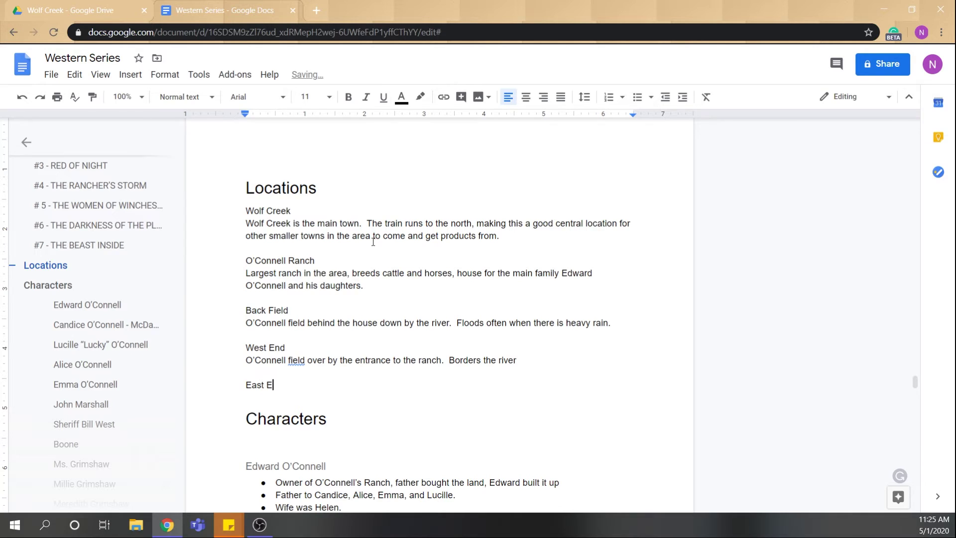
type("nd")
key("Return")
Describe the East End as "O'Connel field over on the East side of the property, bordered by a ridge that leads to a gorge."
type("O")
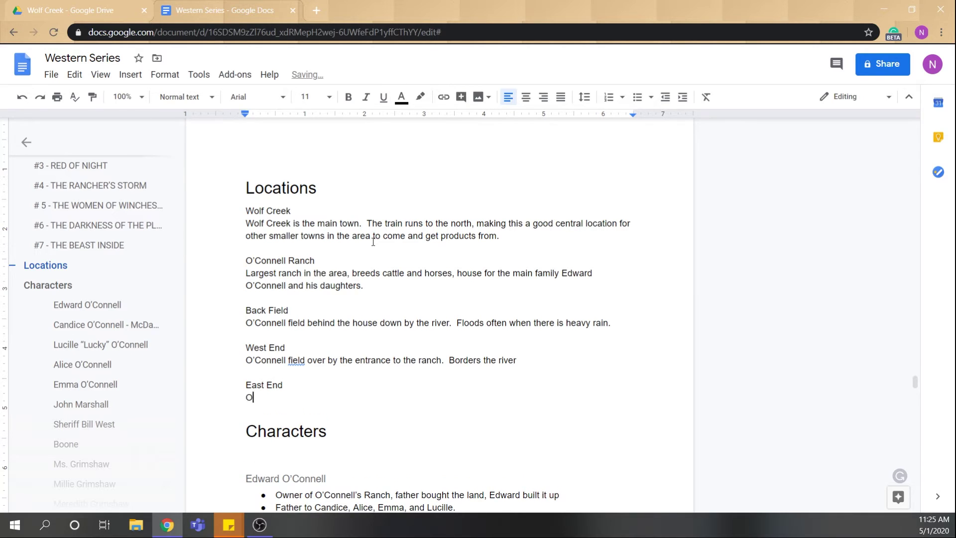
type("'Connel field over ")
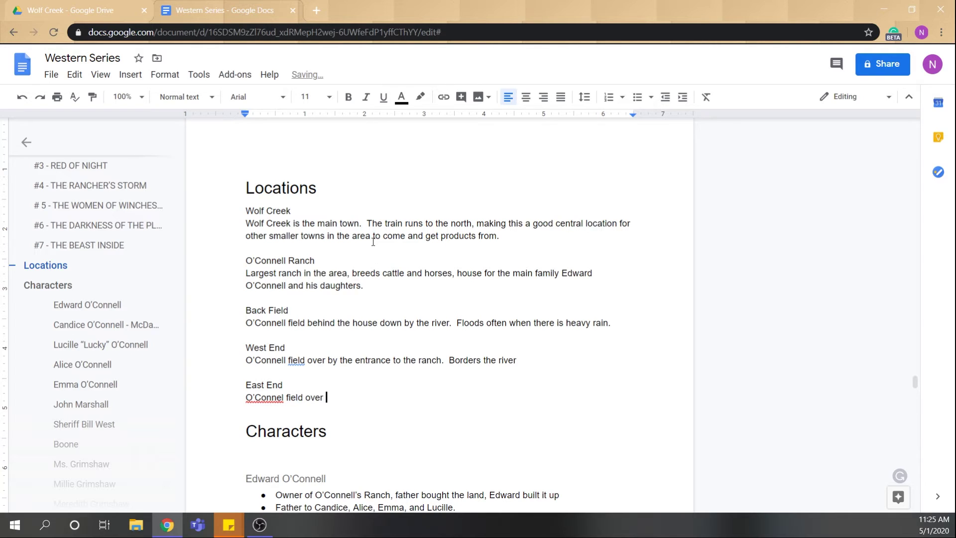
type("by")
key("BackSpace")
key("BackSpace")
key("BackSpace")
type("on the East side of the proper")
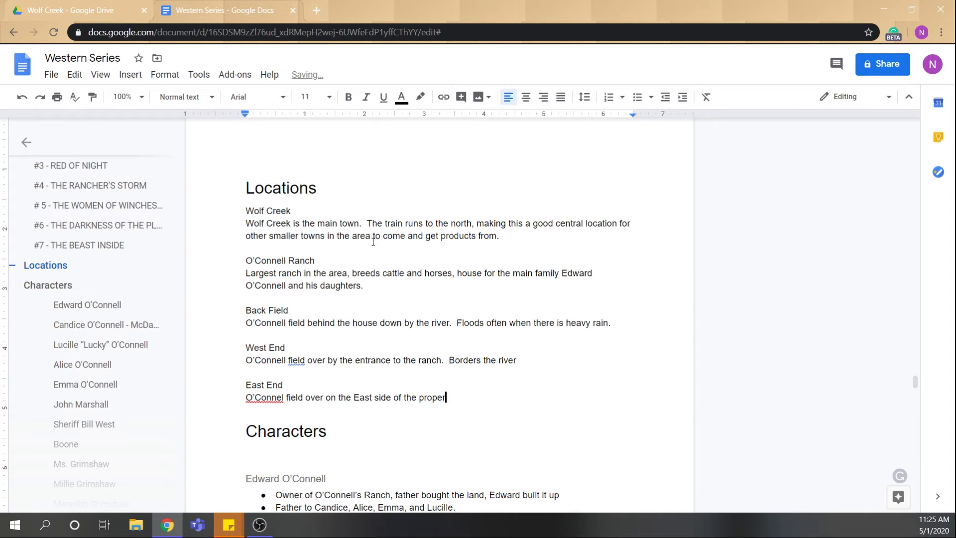
type("ty, bordered by a ridge that le")
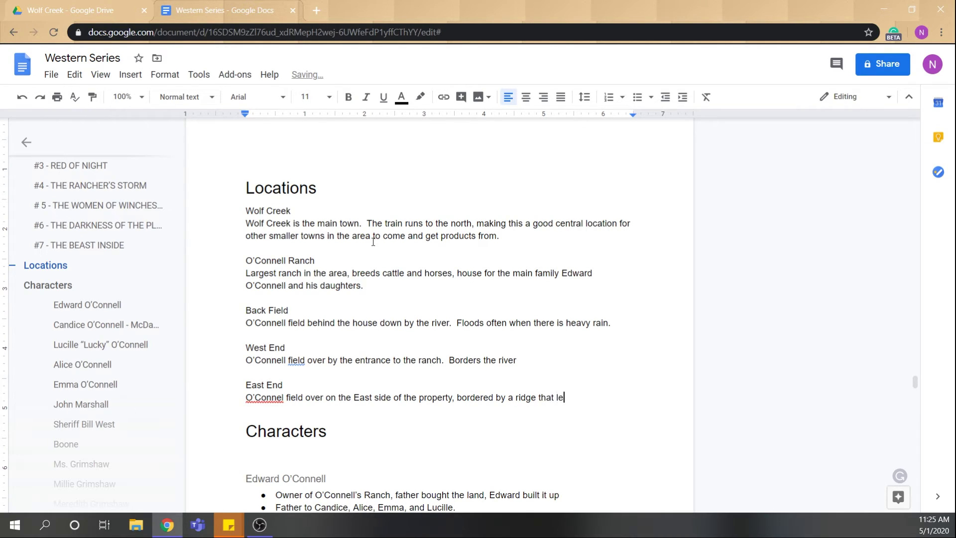
type("ads to a gorge.")
Add a "McCarthy's General Store" entry after a blank line beneath the Wolf Creek description, with a fresh line under it
left_click(516, 239)
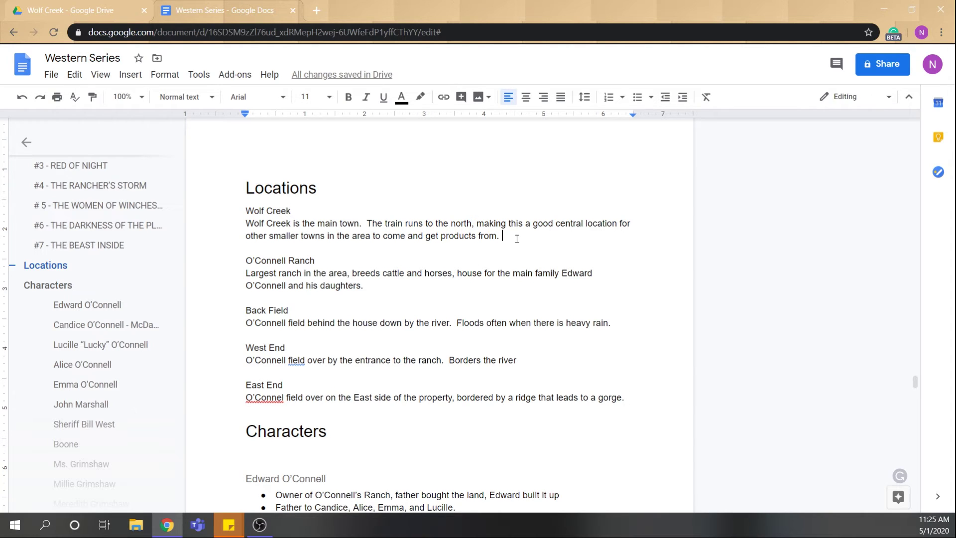
key("Return")
key("Return")
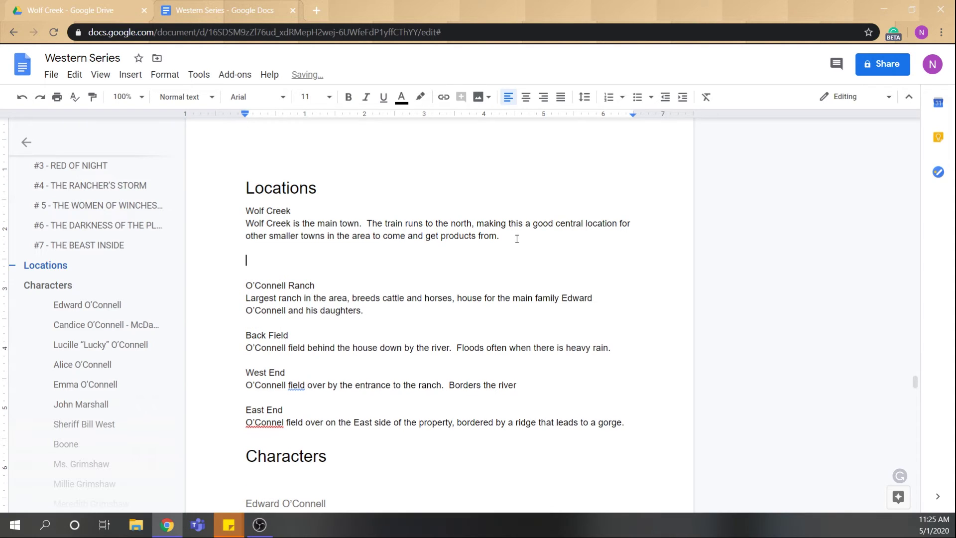
type("McCarthy")
type("'s Gne")
key("BackSpace")
key("BackSpace")
type("eneral")
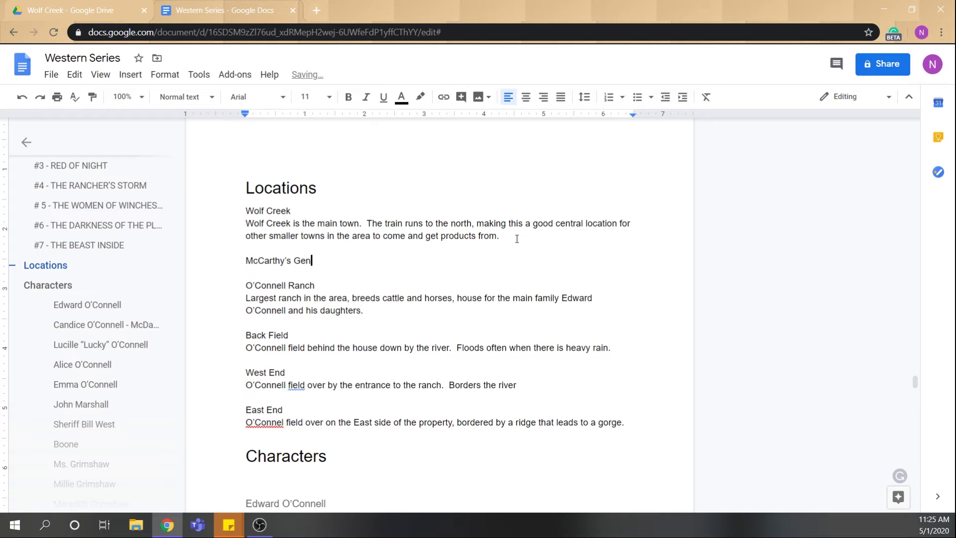
type("ore")
key("Return")
Describe McCarthy's General Store as "Main store in Wolf Creek. Characters go there often, meet other characters there."
type("Main store in")
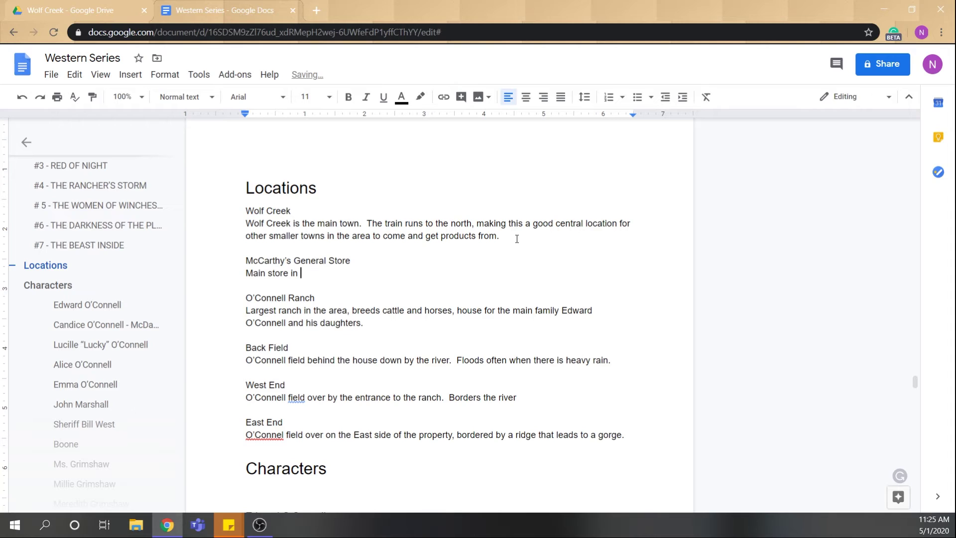
type(" Wolf Creek.  Characters go")
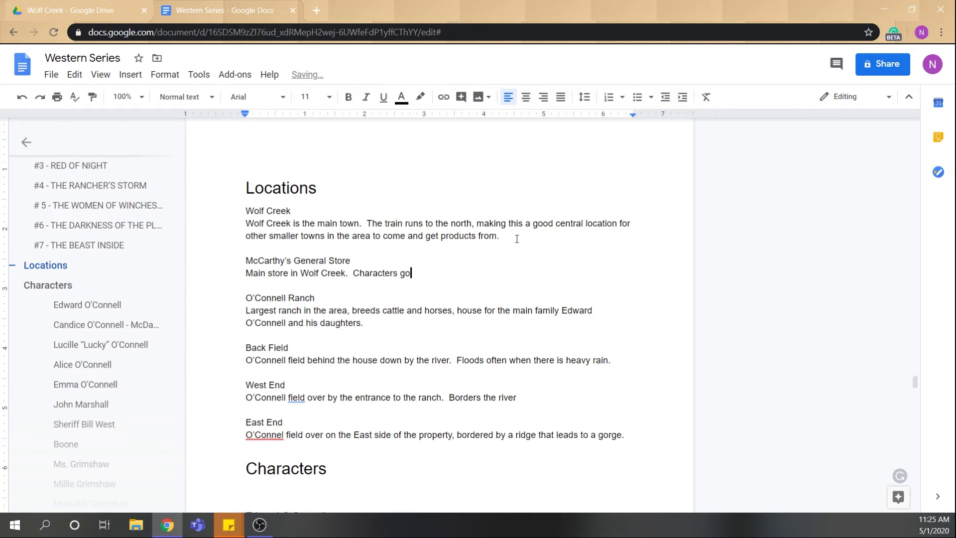
type(" there often, meet other characters")
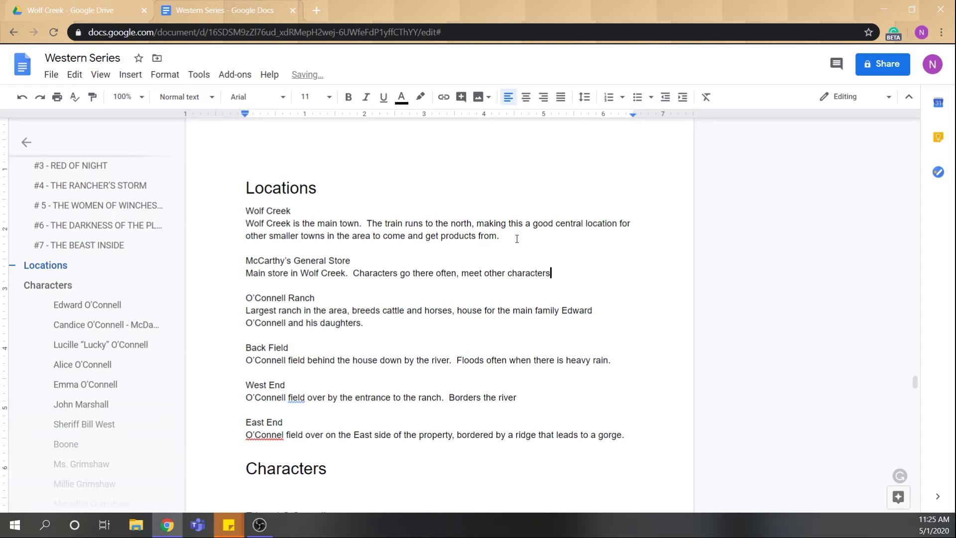
type(" there.")
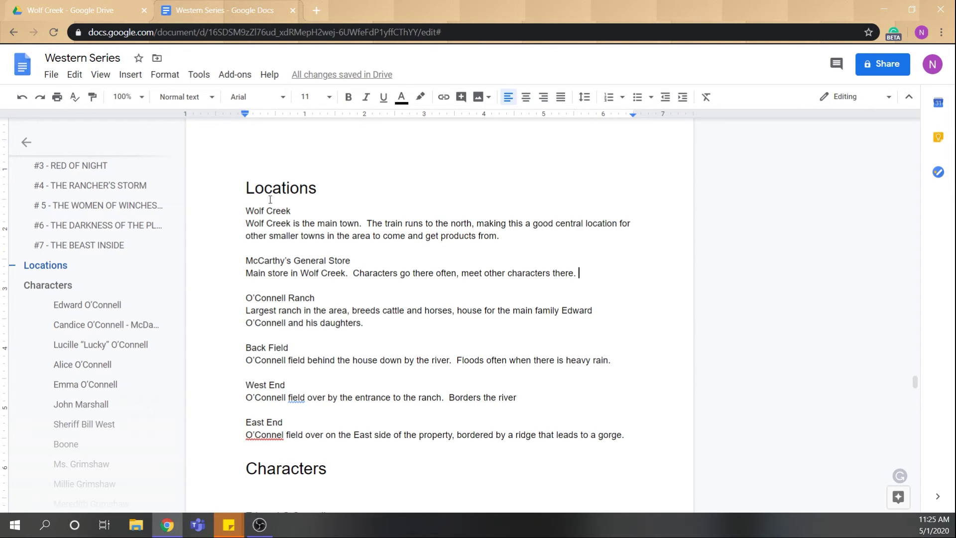
Apply the Heading 2 style to the "Wolf Creek" and "O'Connell Ranch" location names
left_click_drag(294, 210, 222, 213)
left_click(185, 97)
left_click(236, 275)
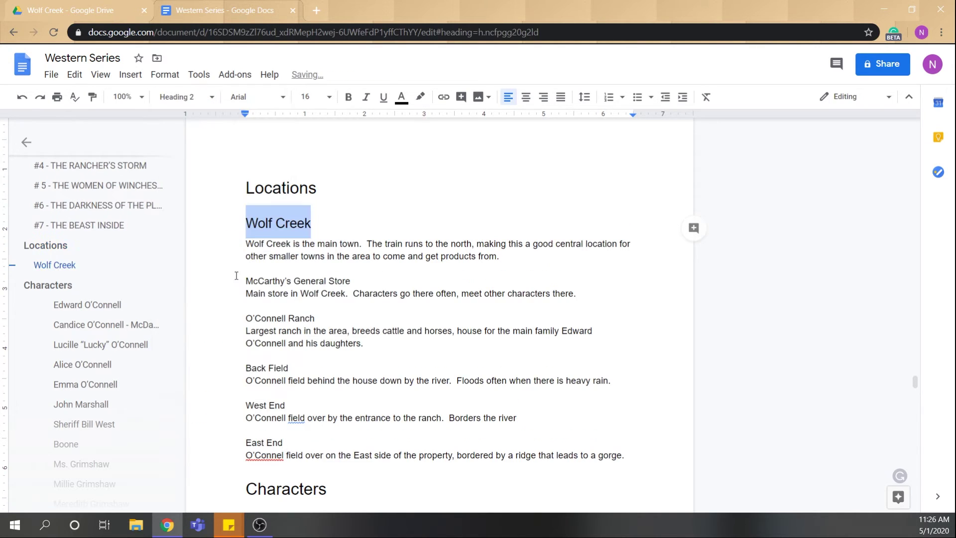
left_click(326, 224)
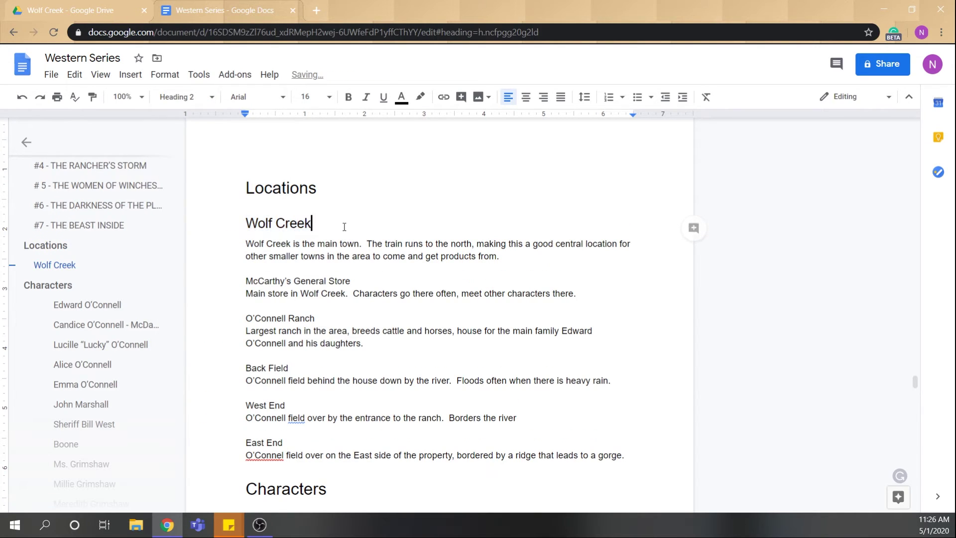
left_click(325, 318)
triple_click(307, 318)
left_click(185, 96)
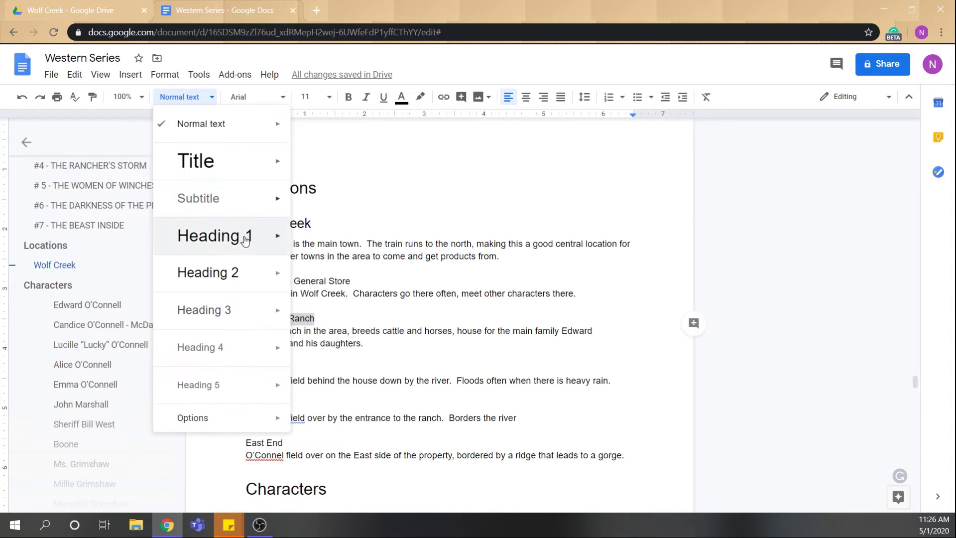
left_click(242, 276)
left_click(406, 331)
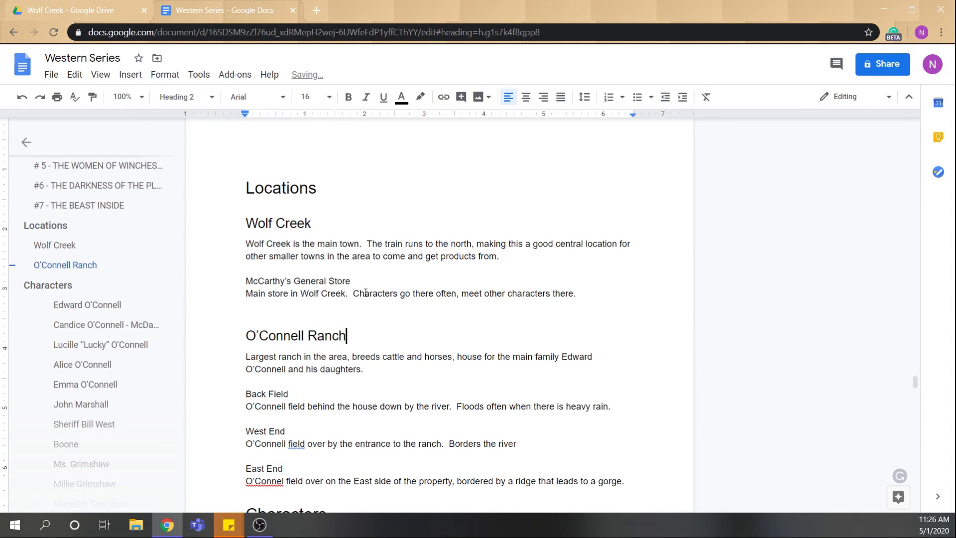
Apply the Heading 4 style to "McCarthy's General Store" as a sub-location of Wolf Creek
left_click_drag(348, 276, 244, 279)
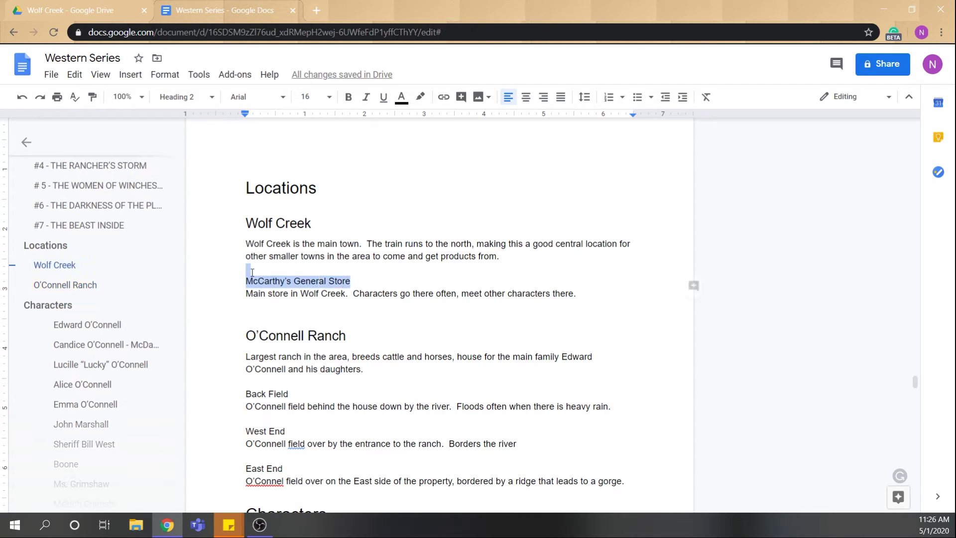
left_click(214, 99)
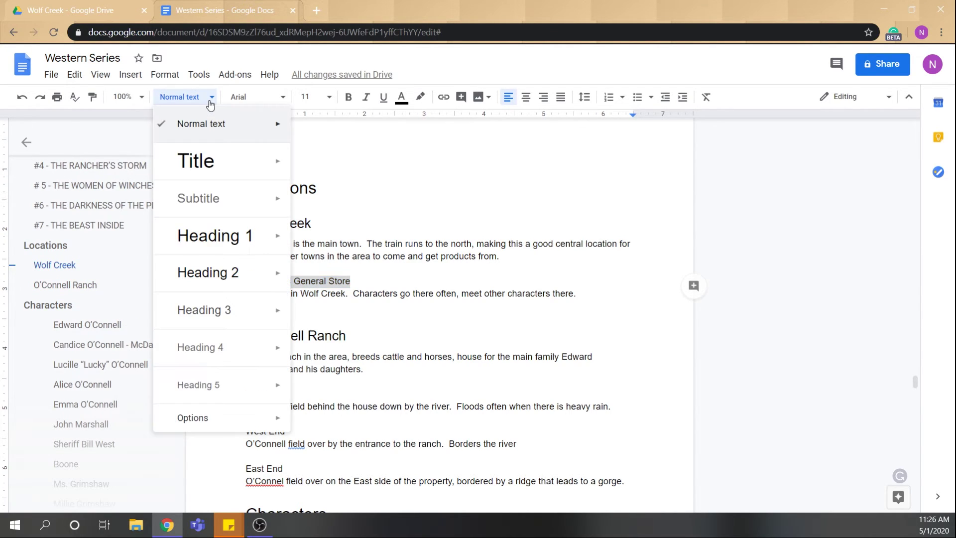
left_click(221, 348)
left_click(428, 280)
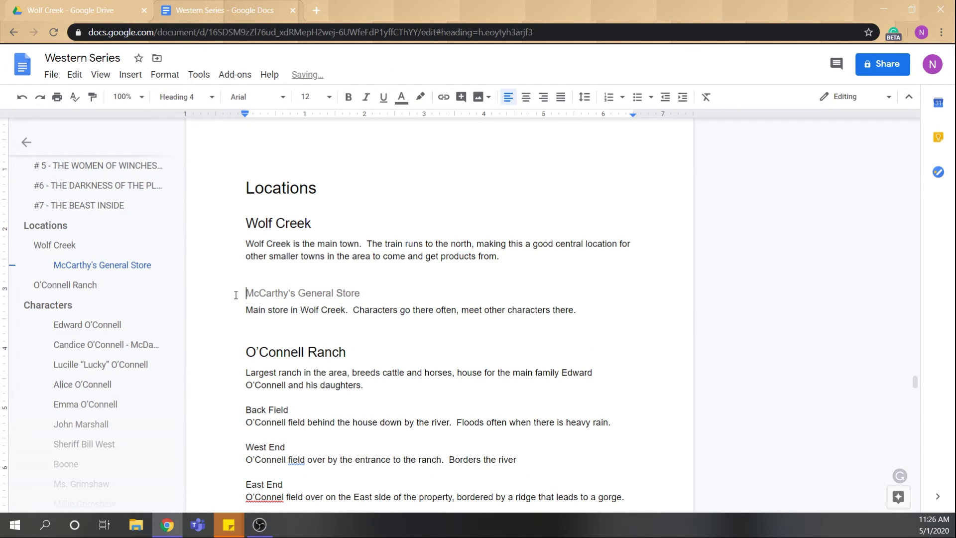
left_click(251, 274)
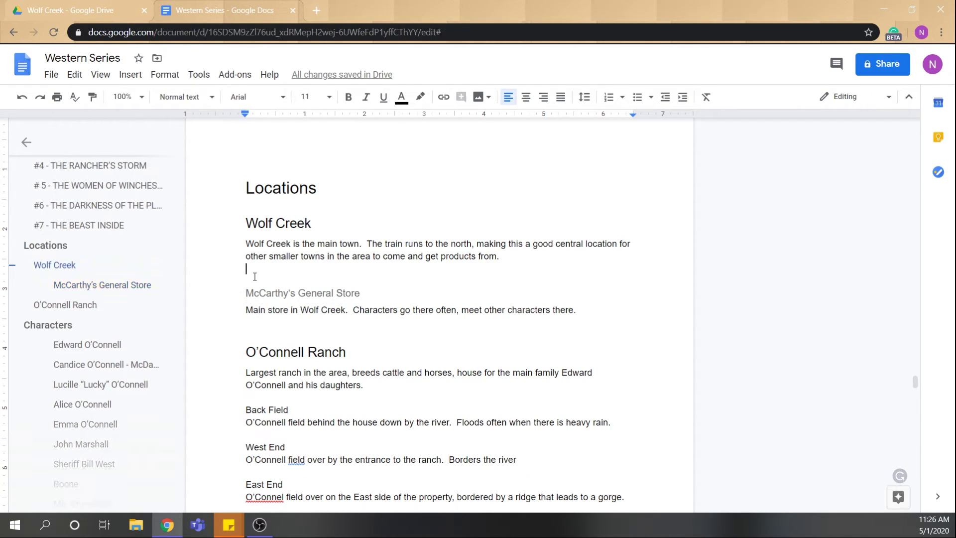
scroll(195, 131, "down", 1)
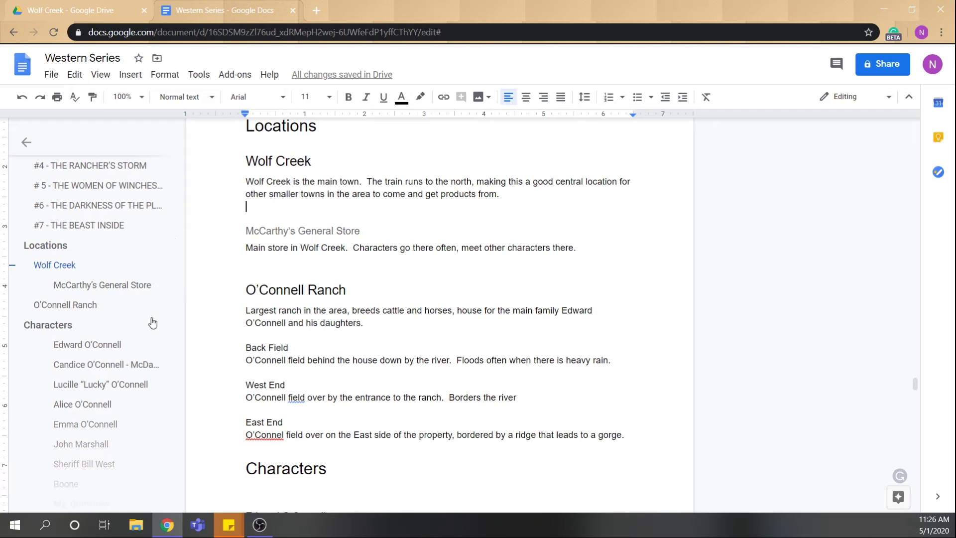
Apply the Heading 4 style to the "Back Field", "West End" and "East End" entries under O'Connell Ranch
left_click_drag(300, 346, 238, 346)
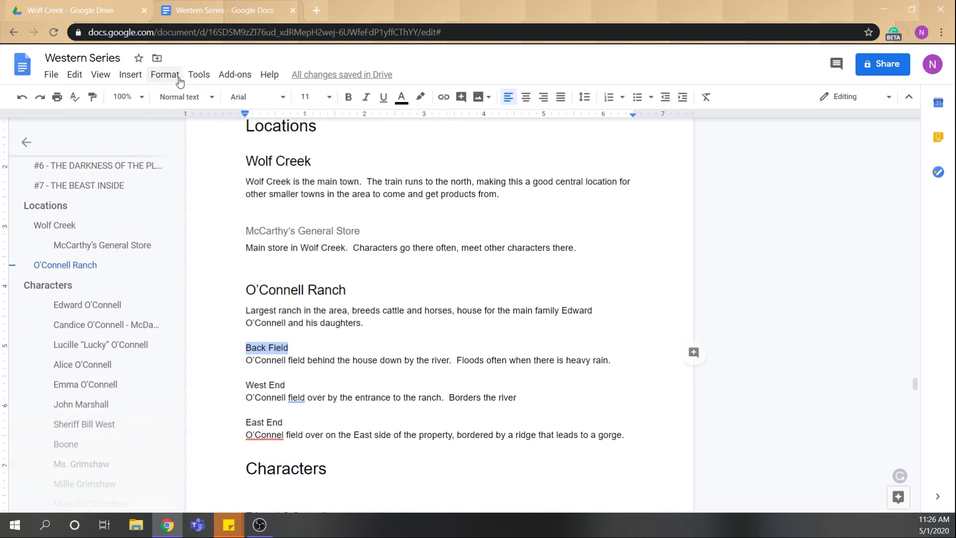
left_click(182, 97)
left_click(208, 358)
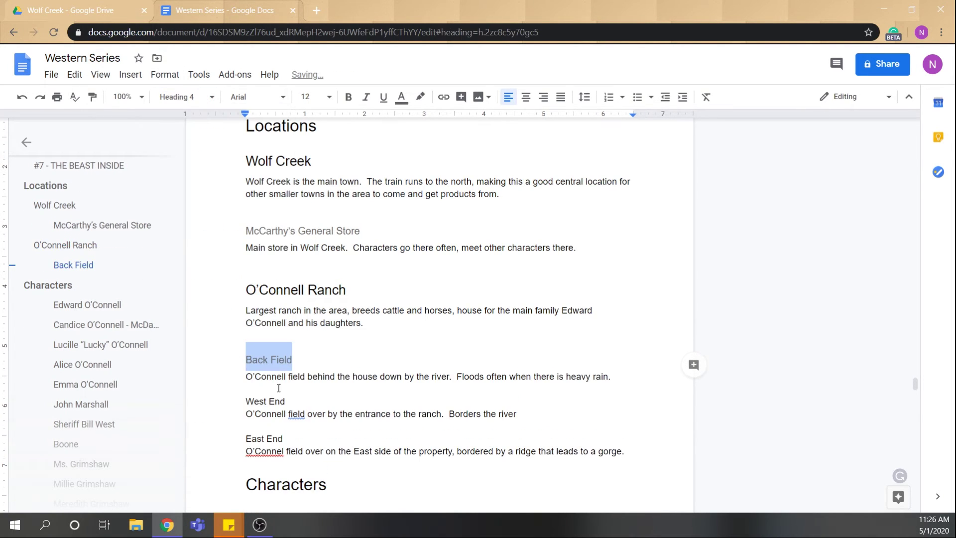
left_click_drag(287, 402, 245, 401)
left_click(182, 98)
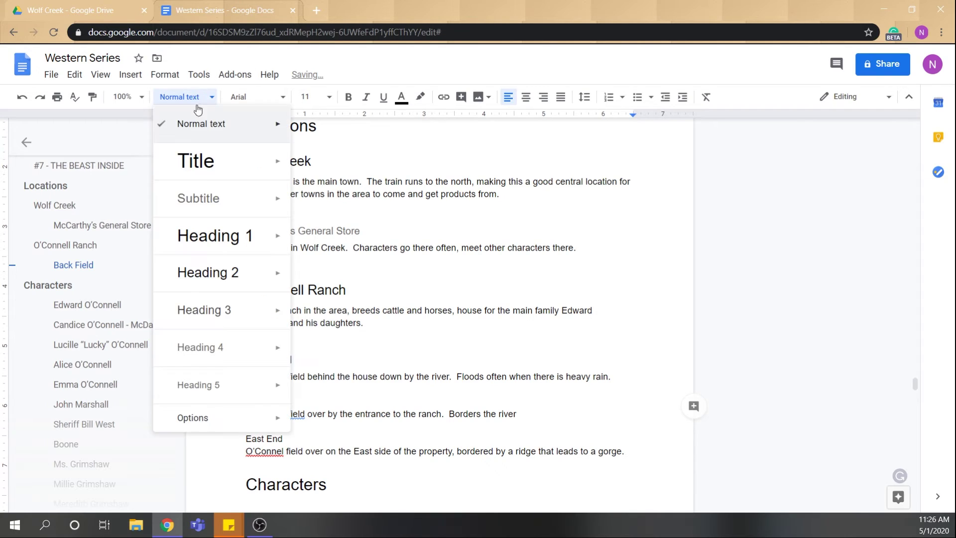
left_click(208, 346)
left_click_drag(282, 455, 240, 456)
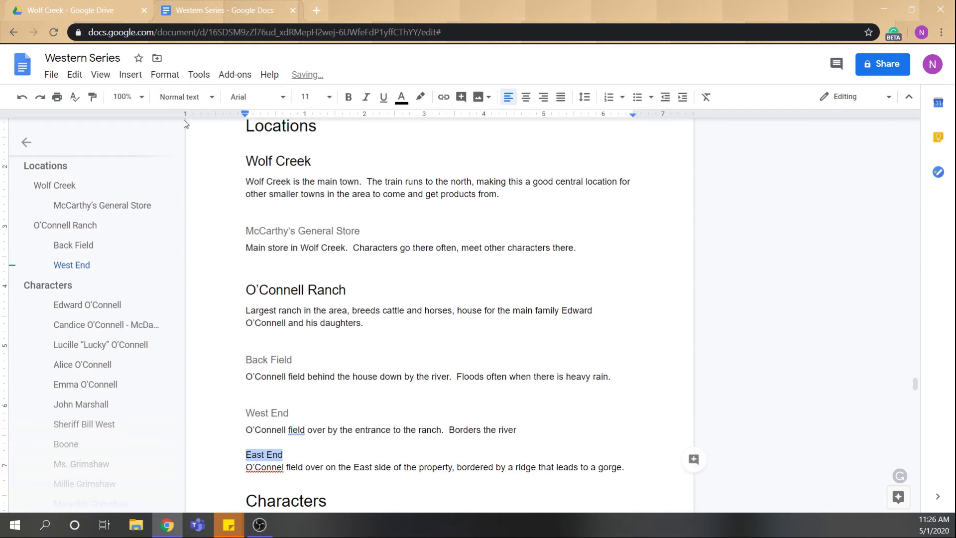
left_click(181, 97)
left_click(222, 349)
left_click(374, 411)
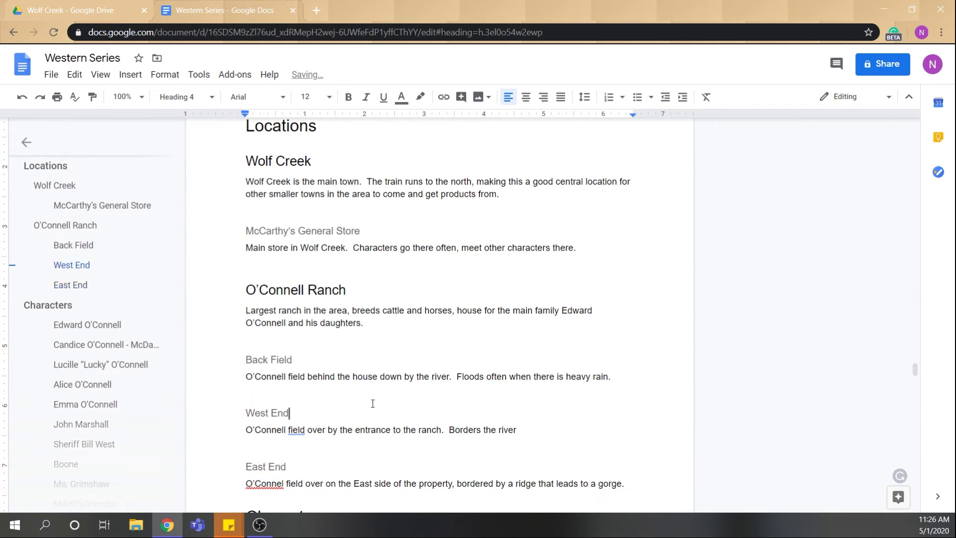
Add a "Magic System" line after a blank line below the East End description, ahead of the Characters section
scroll(348, 298, "up", 1)
scroll(89, 256, "up", 3)
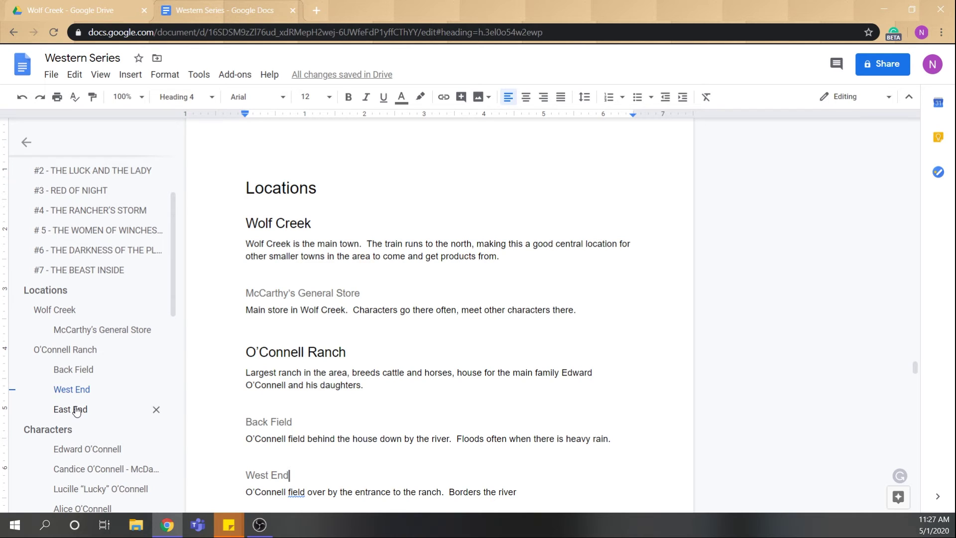
scroll(345, 301, "up", 1)
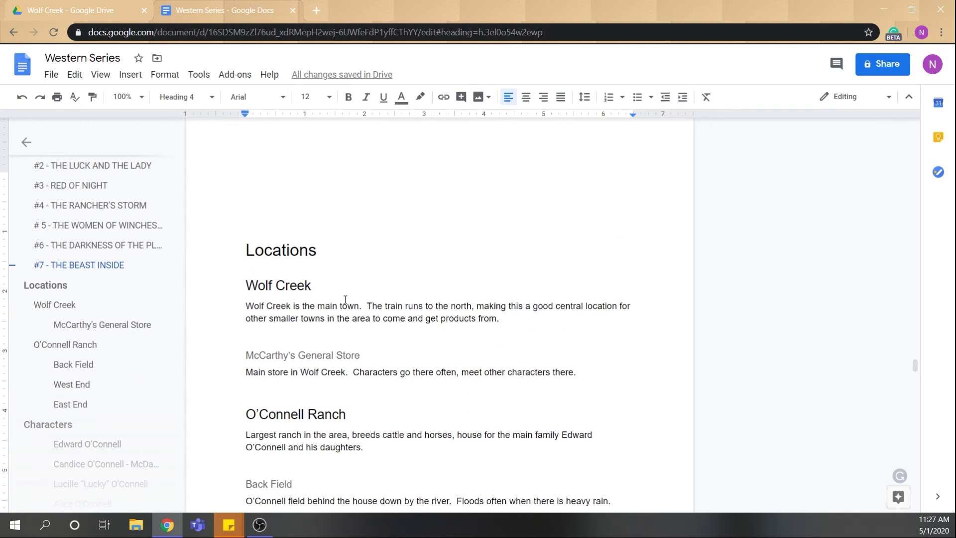
scroll(364, 334, "down", 2)
scroll(364, 333, "down", 2)
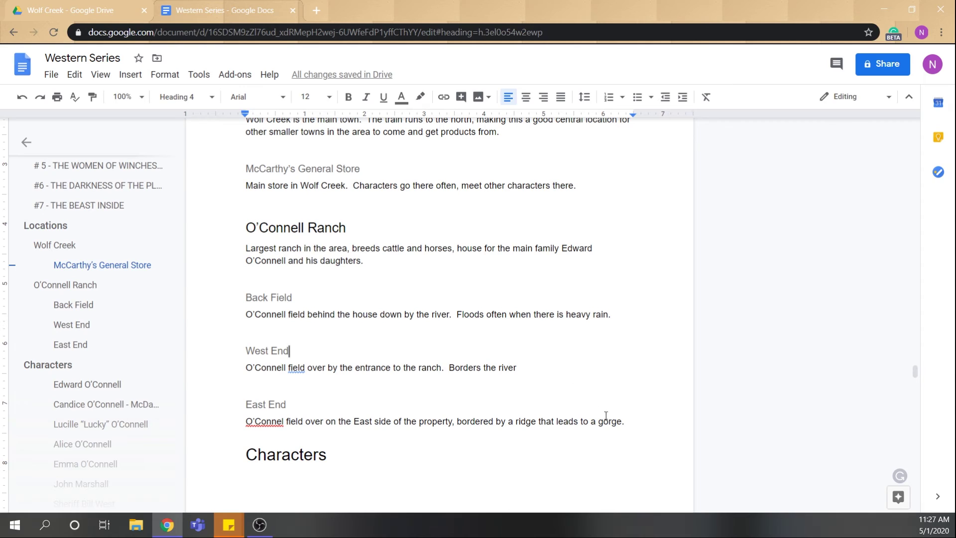
left_click(640, 421)
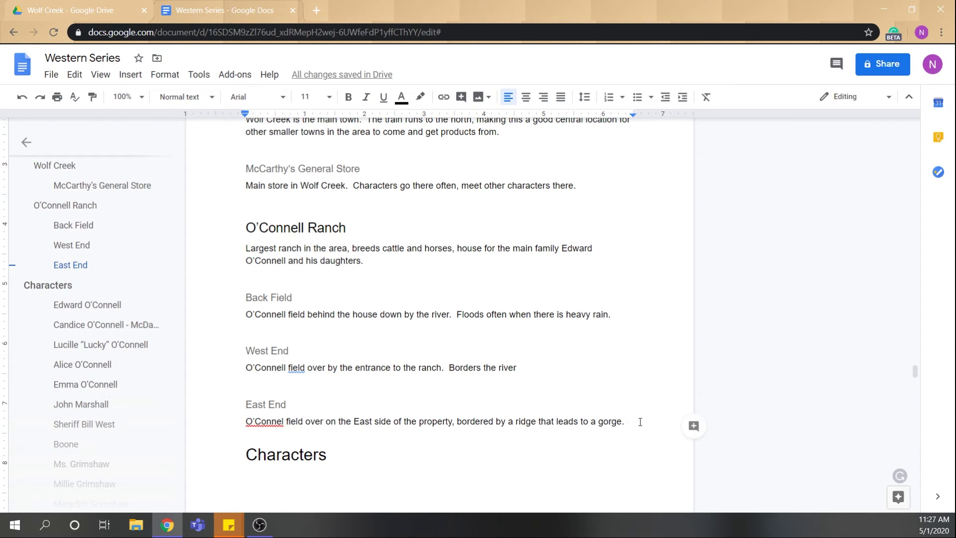
key("Return")
type("M")
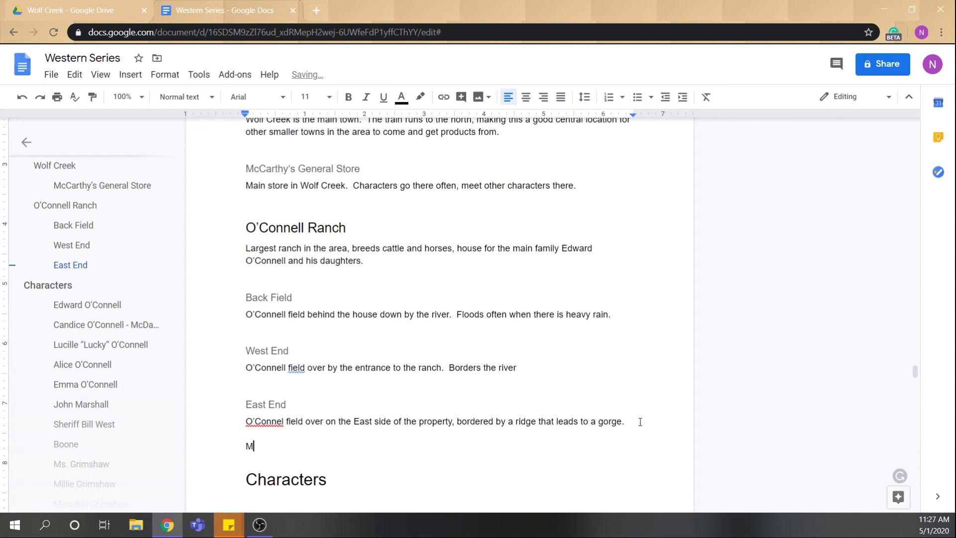
type("agic System")
Format the "Magic System" line as Heading 1
triple_click(329, 443)
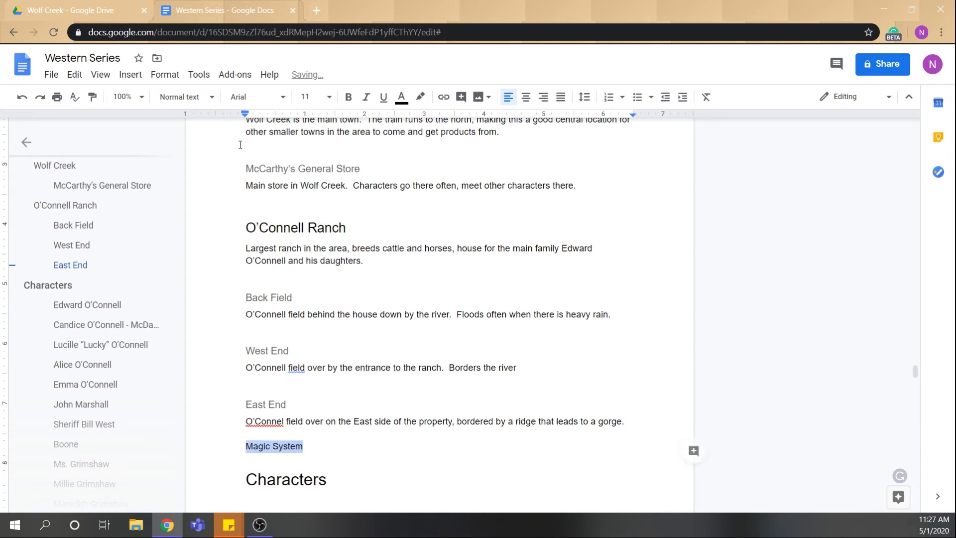
left_click(181, 97)
left_click(224, 236)
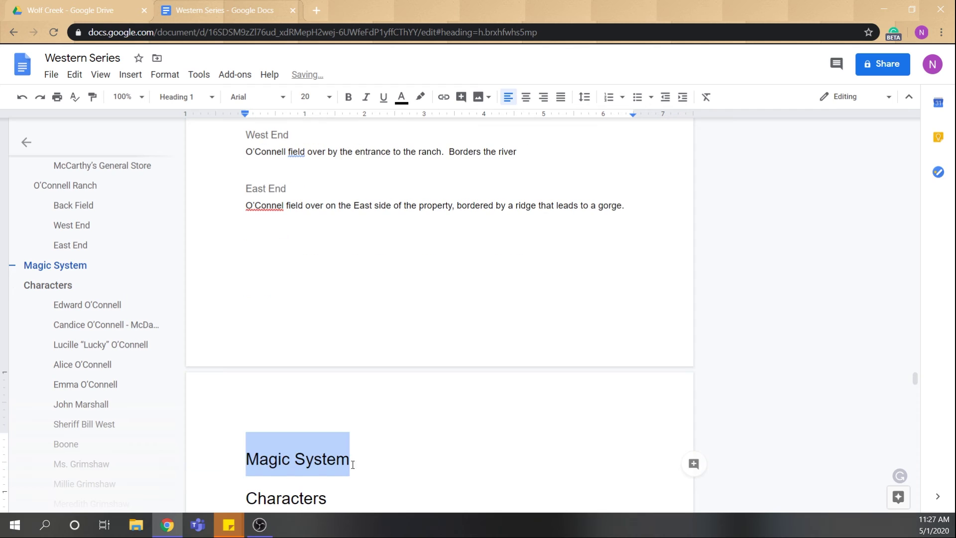
left_click(380, 461)
List "Spells", "Wands" and "Mystical Creatures" on separate lines under the Magic System heading
scroll(398, 398, "down", 2)
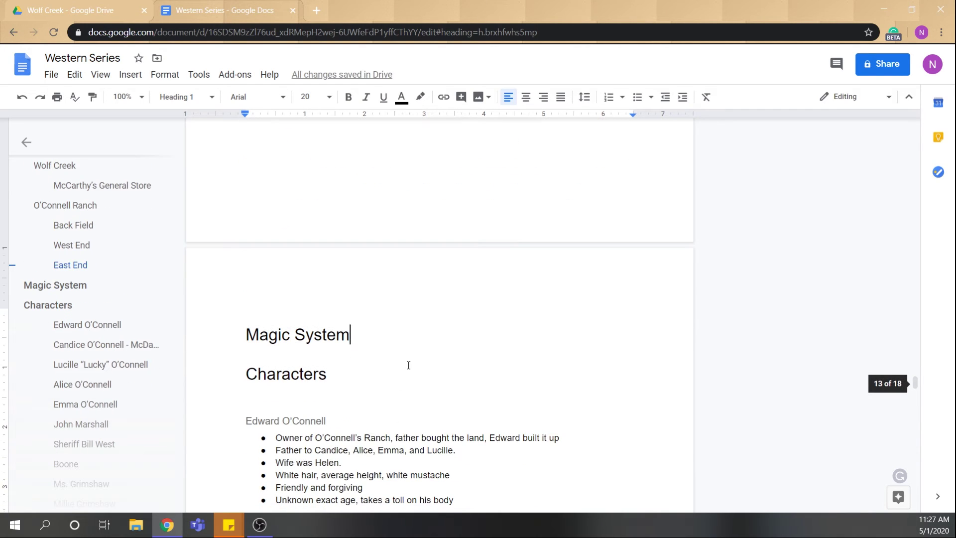
key("Return")
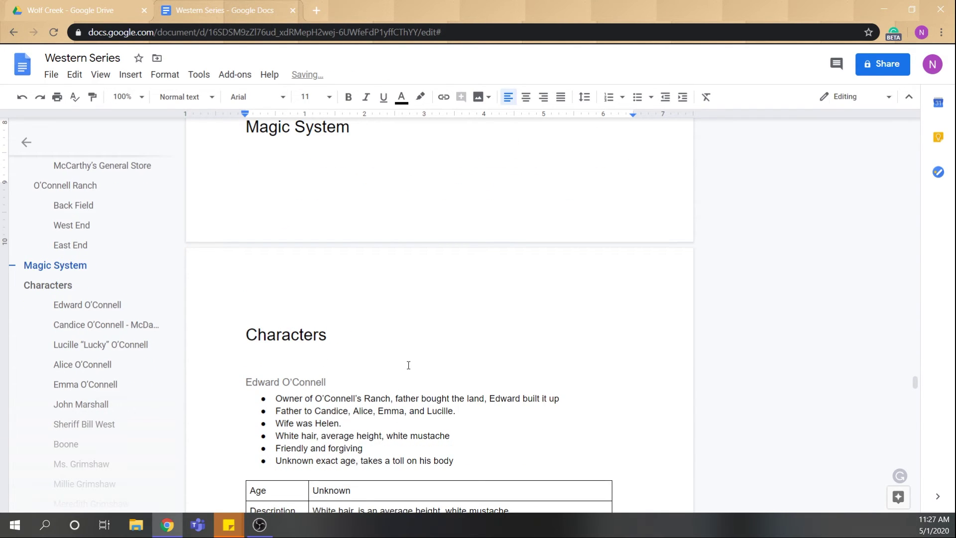
type("Spells")
key("Return")
type("Wands")
key("Return")
type("Myst")
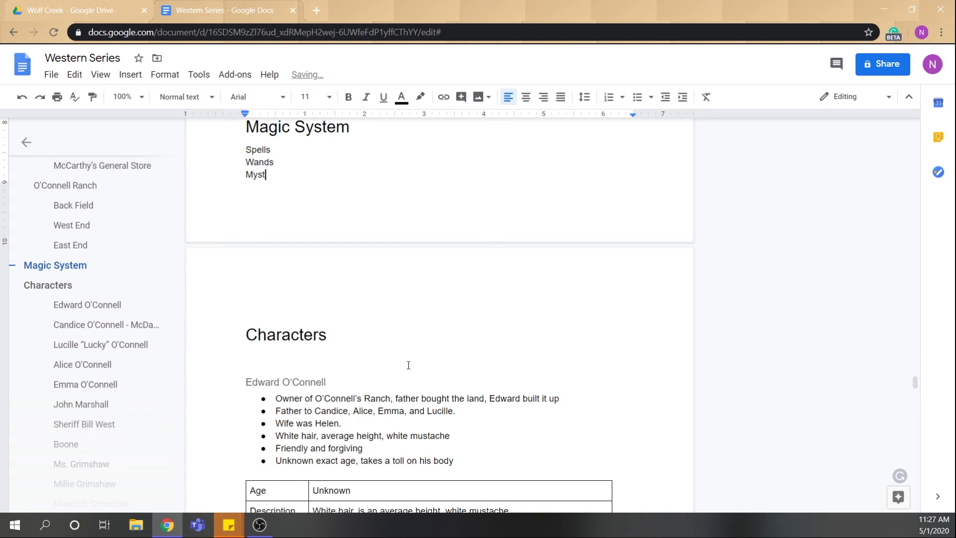
type("ical Creatures")
Add "Pegasus" and "Griffin" on separate lines beneath Mystical Creatures, leaving blank space before the Characters heading
key("Return")
type("Pegasus")
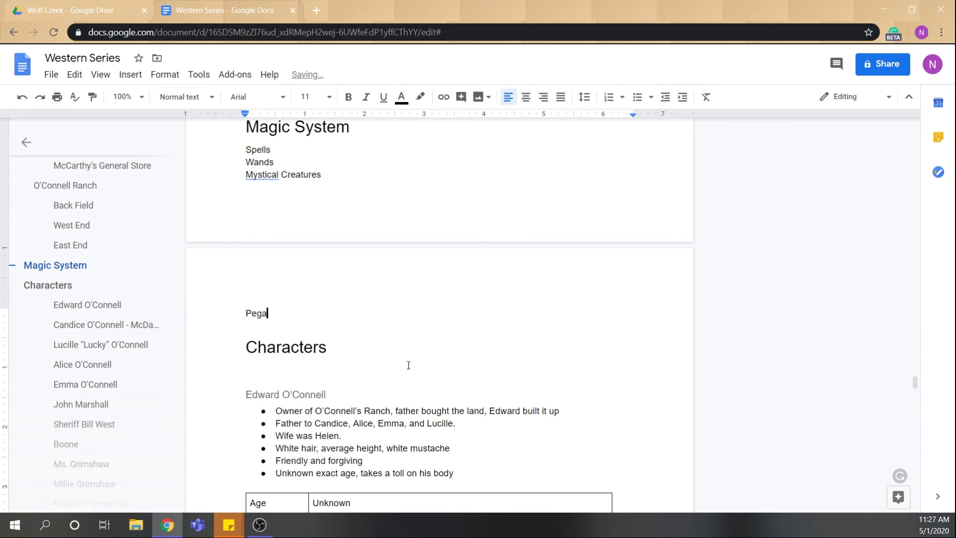
key("Return")
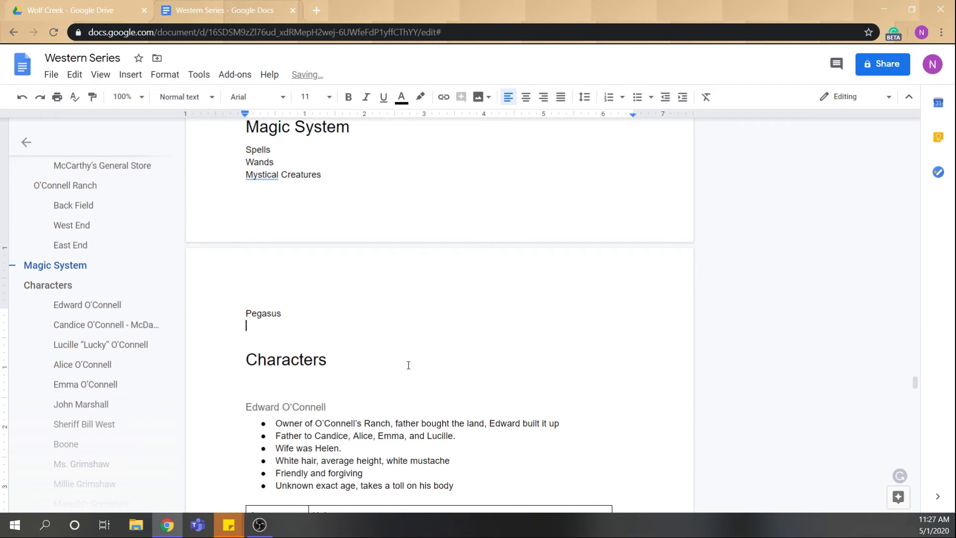
type("Griffin")
key("Return")
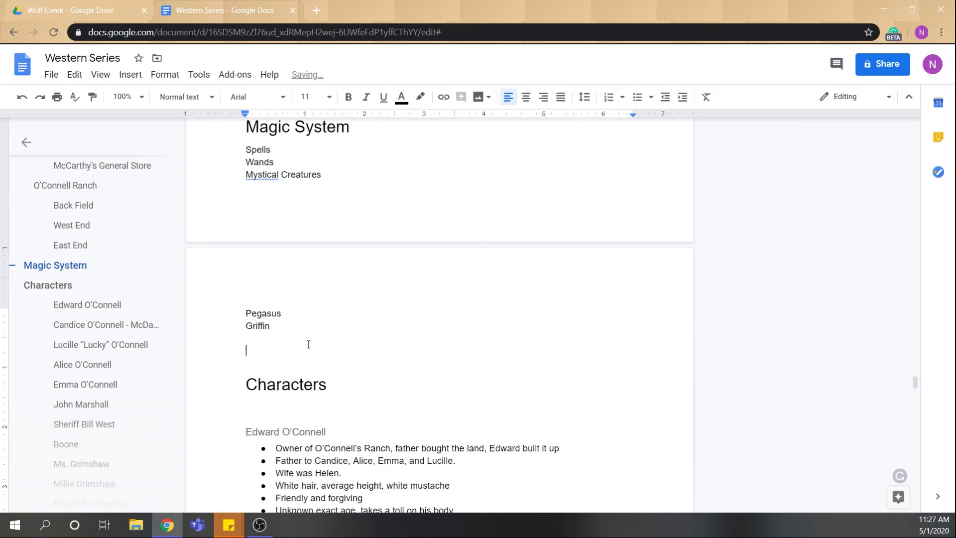
Format the "Mystical Creatures" line under Magic System as Heading 2
scroll(309, 341, "up", 3)
left_click_drag(331, 306, 214, 305)
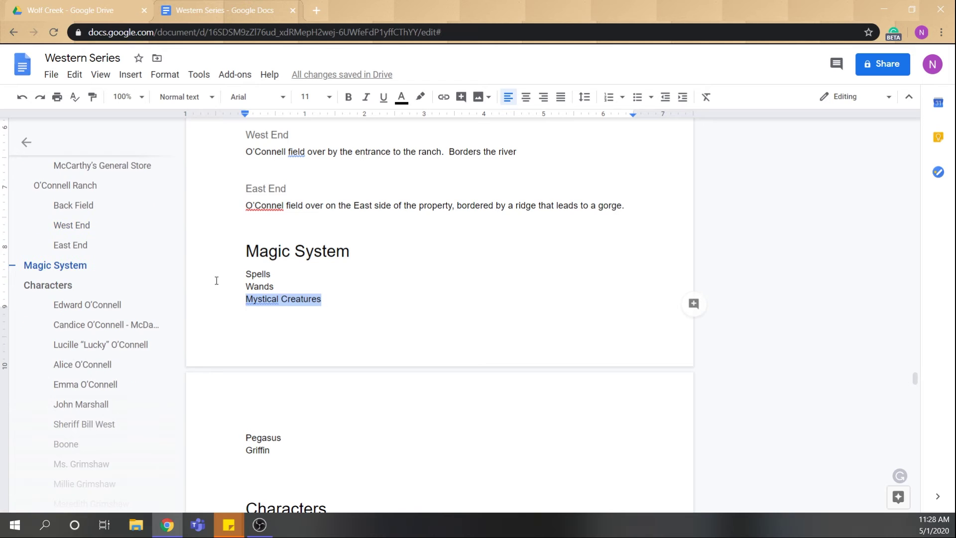
left_click(179, 96)
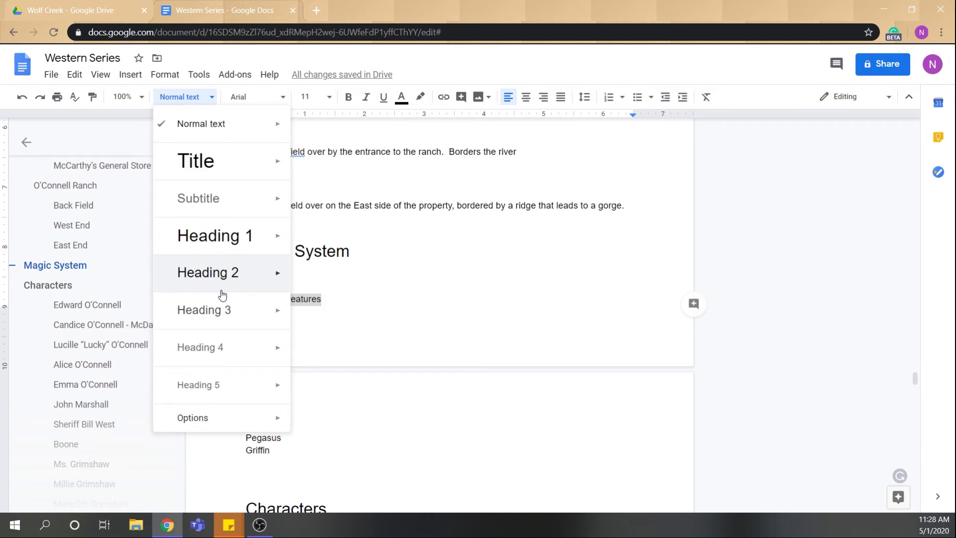
left_click(243, 321)
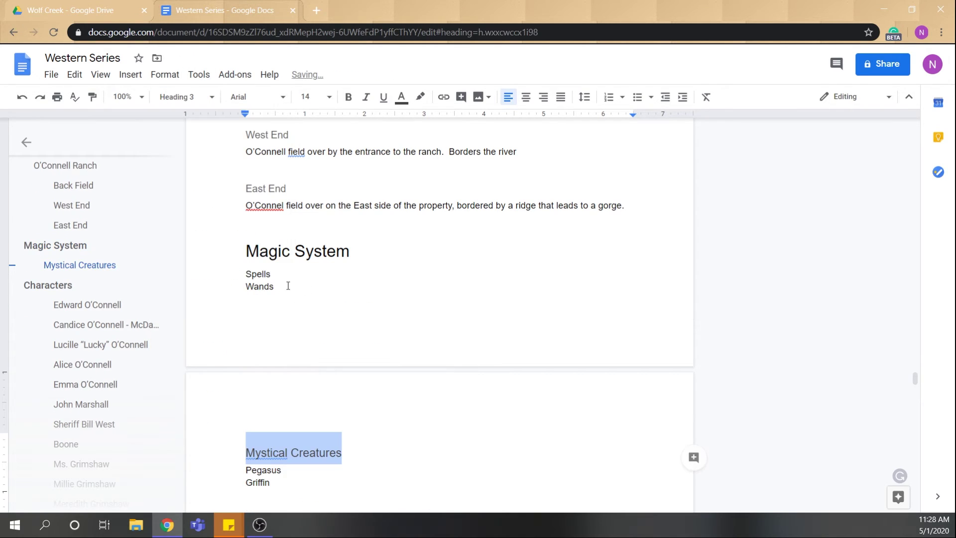
left_click(180, 97)
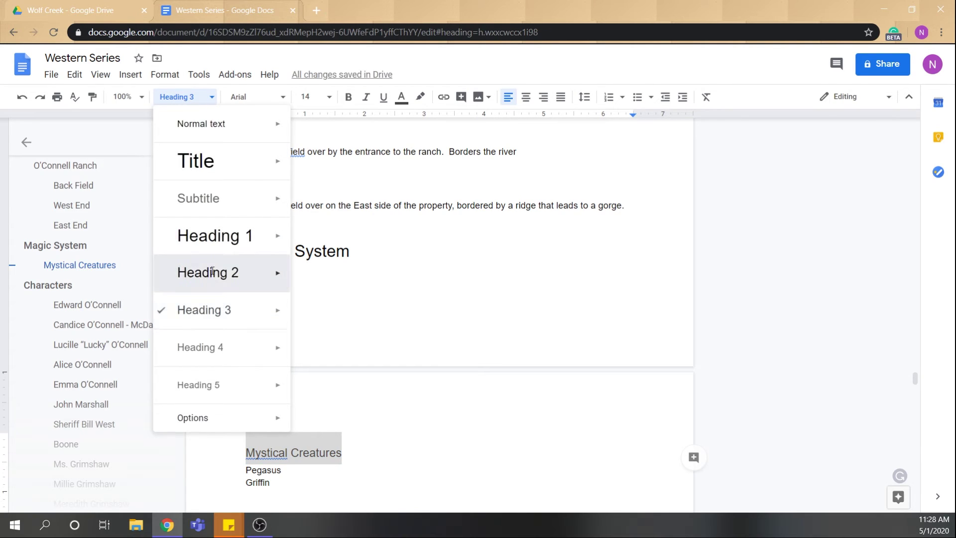
left_click(206, 273)
Format the "Wands" and "Spells" lines under Magic System as Heading 2
left_click_drag(291, 289, 246, 288)
left_click(185, 97)
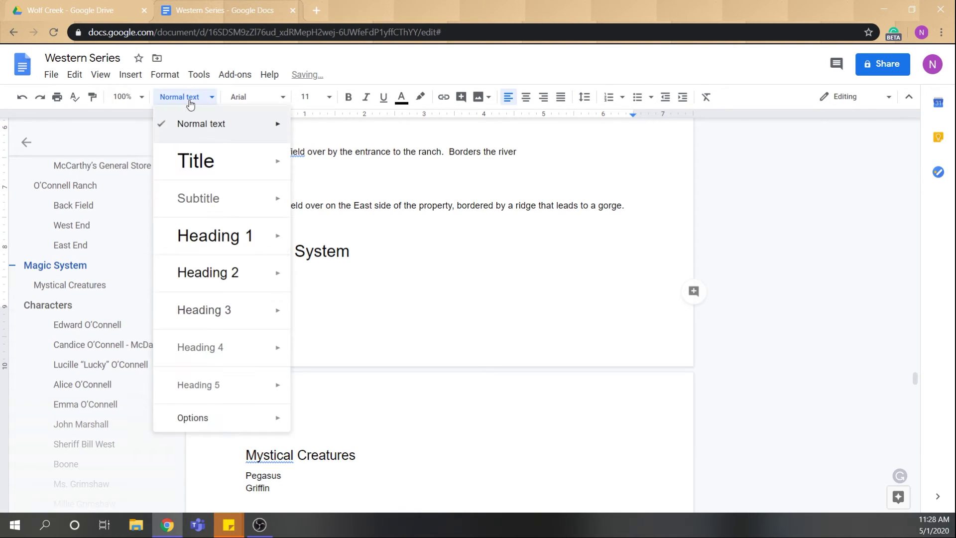
left_click(215, 287)
left_click_drag(273, 277, 245, 277)
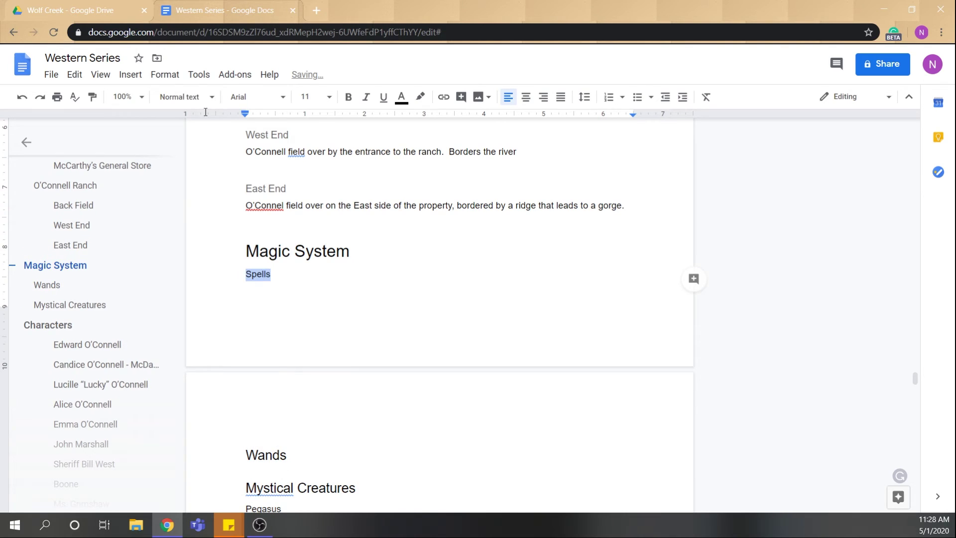
left_click(184, 97)
left_click(220, 273)
Format the "Griffin" and "Pegasus" lines under Mystical Creatures as Heading 4
scroll(378, 286, "down", 5)
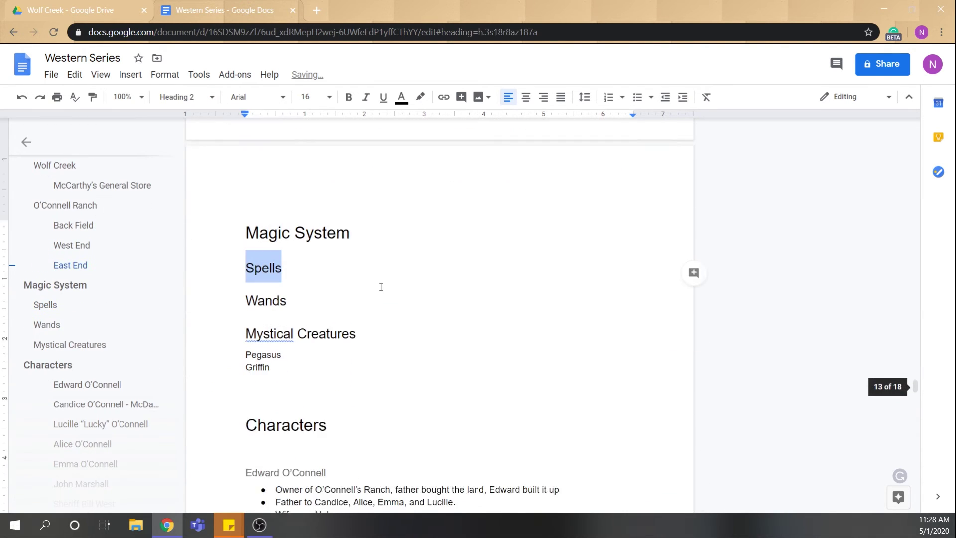
left_click_drag(277, 344, 245, 332)
left_click(188, 98)
left_click(200, 347)
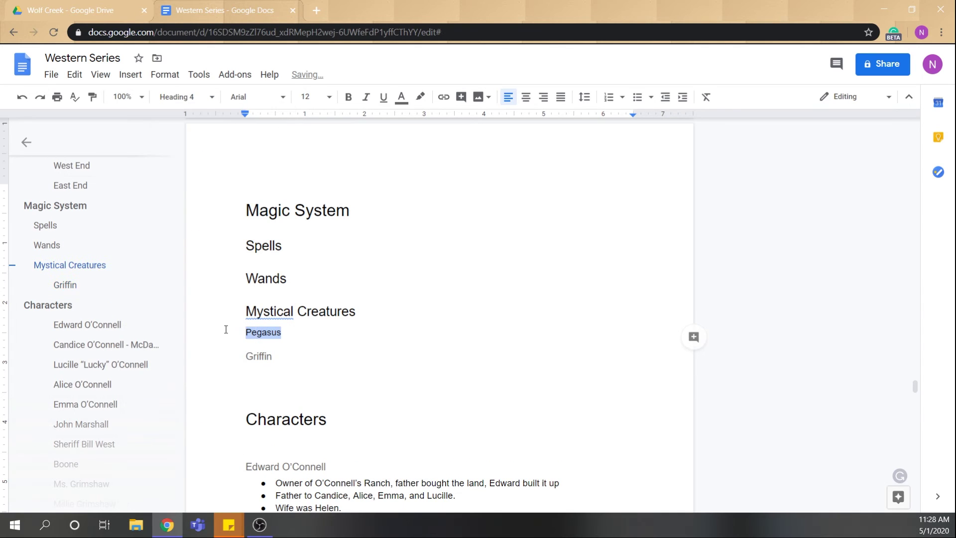
left_click(184, 97)
left_click(199, 346)
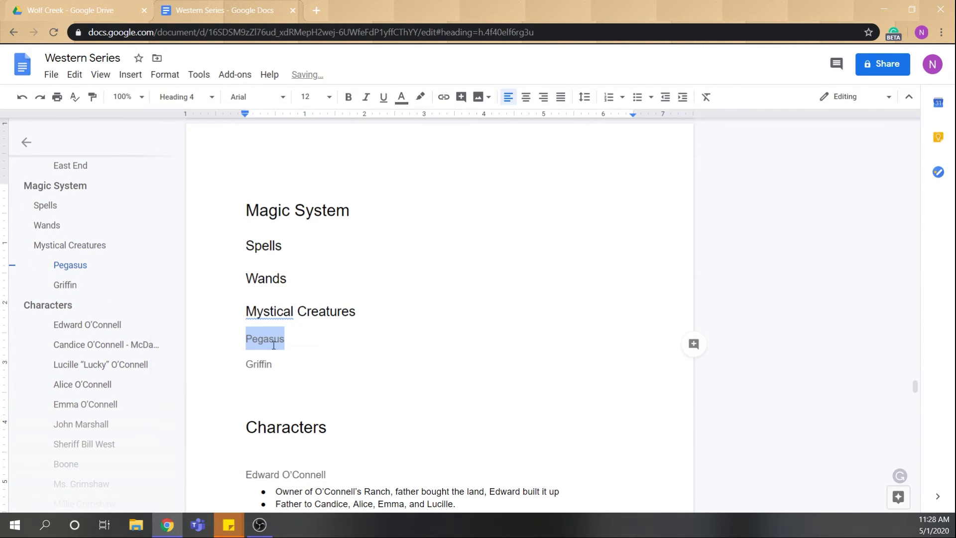
left_click(377, 366)
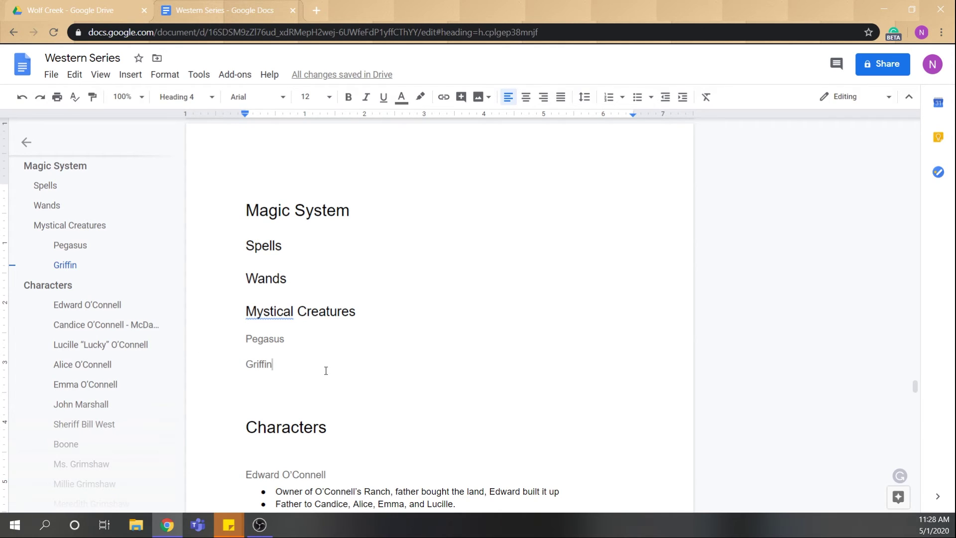
Add the bullet "Owns a pegasus" at the end of the first character's bullet list in the Characters section
scroll(303, 262, "down", 1)
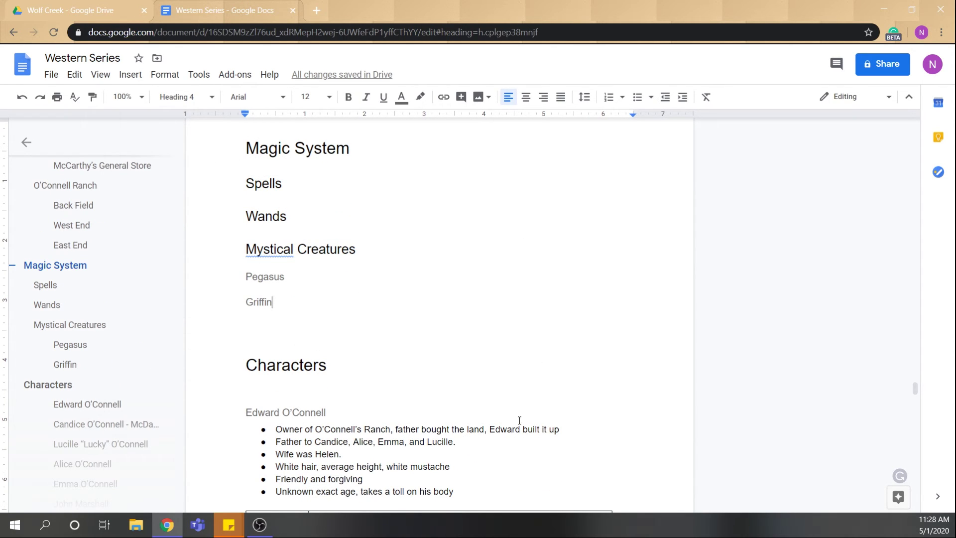
scroll(400, 325, "down", 1)
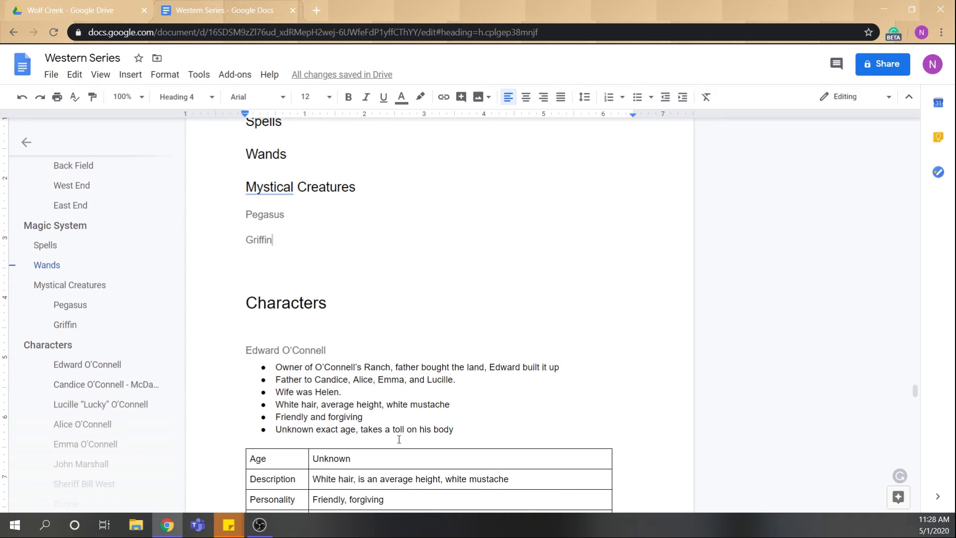
left_click(478, 431)
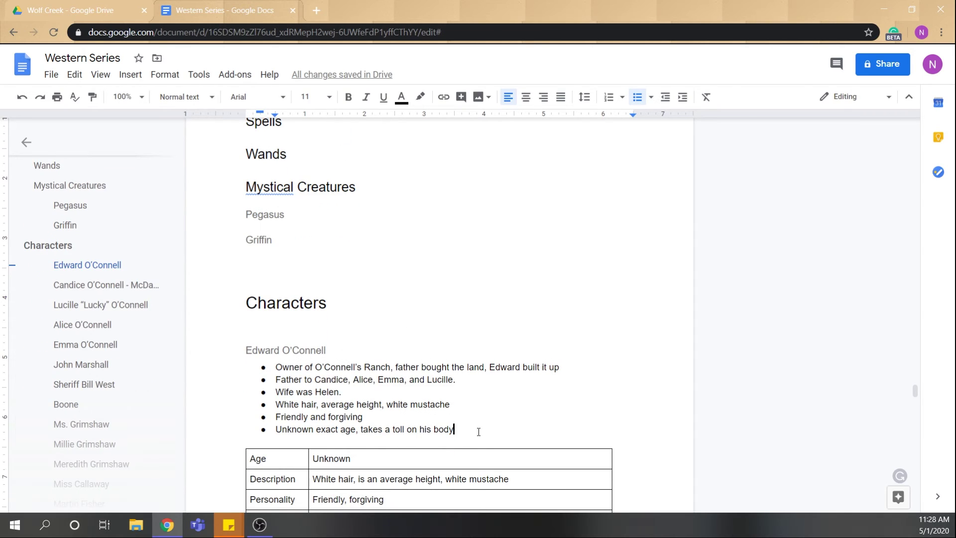
key("Return")
type("Owns a pe")
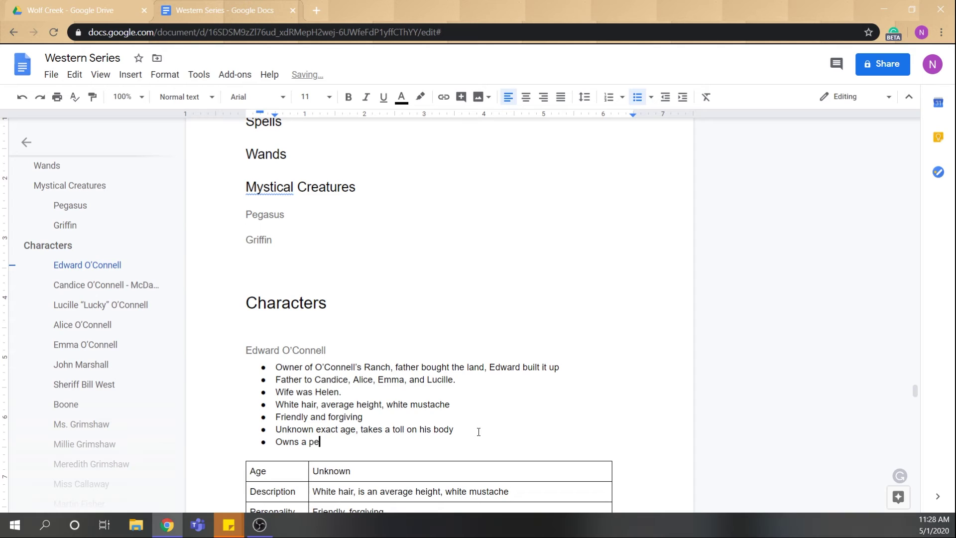
type("gasus")
Link the word "pegasus" in the new bullet to the document's Pegasus heading and follow the link
left_click_drag(344, 442, 308, 442)
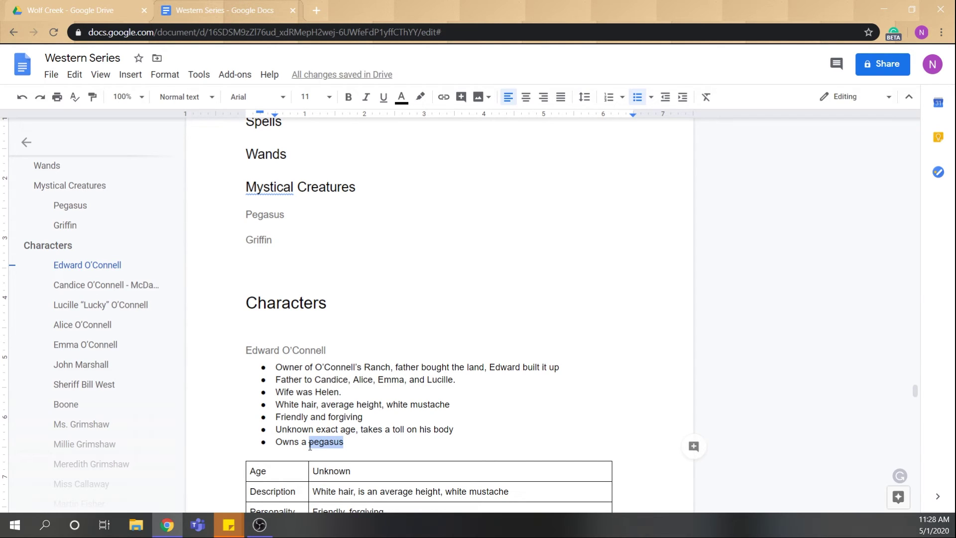
left_click(443, 97)
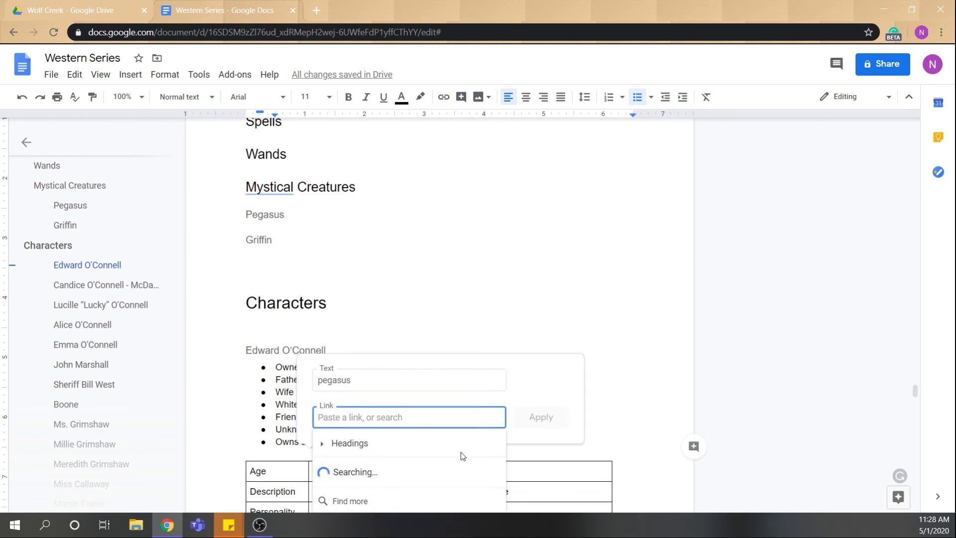
left_click(359, 443)
scroll(438, 461, "down", 5)
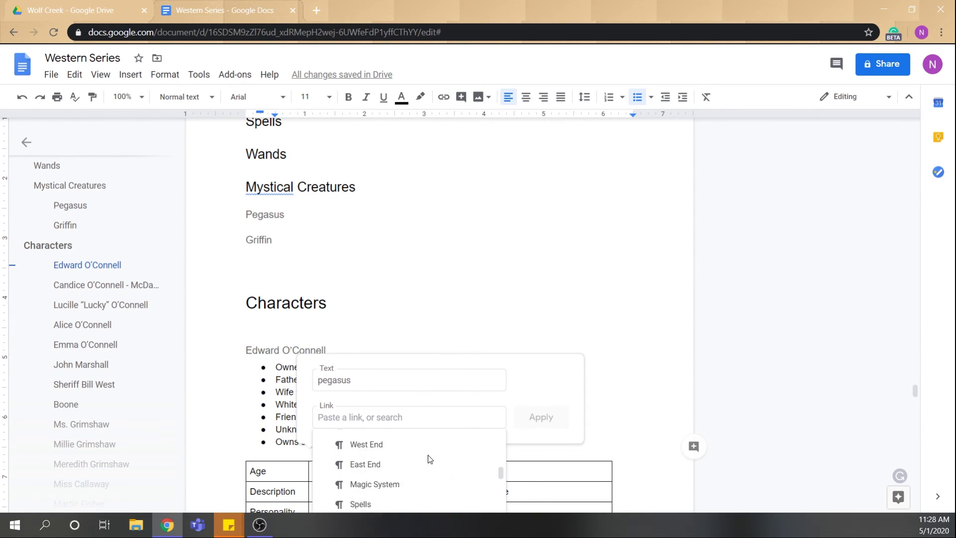
scroll(407, 473, "down", 2)
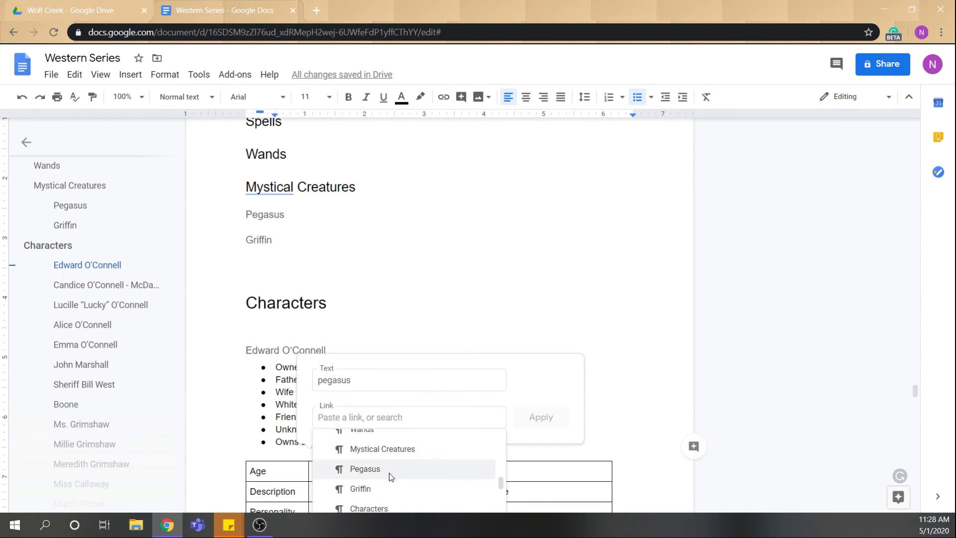
left_click(391, 472)
left_click(565, 430)
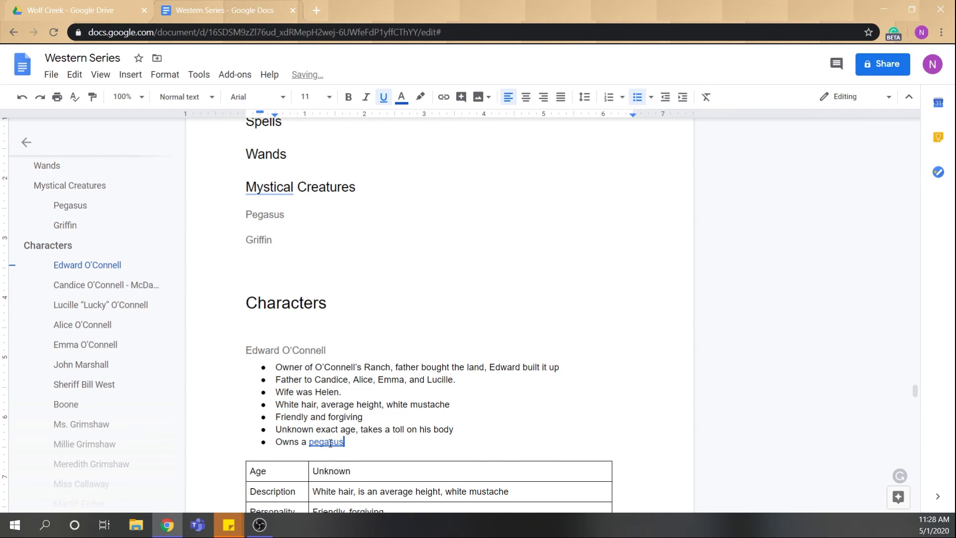
left_click(348, 458)
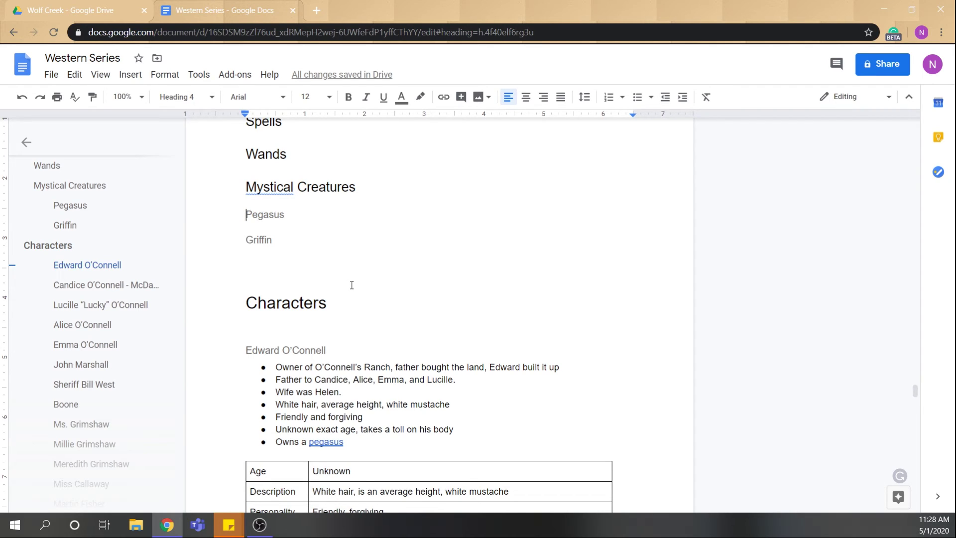
Replace "Mystical" with the suggested spelling "Mythical" in the creatures heading under Magic System
right_click(269, 192)
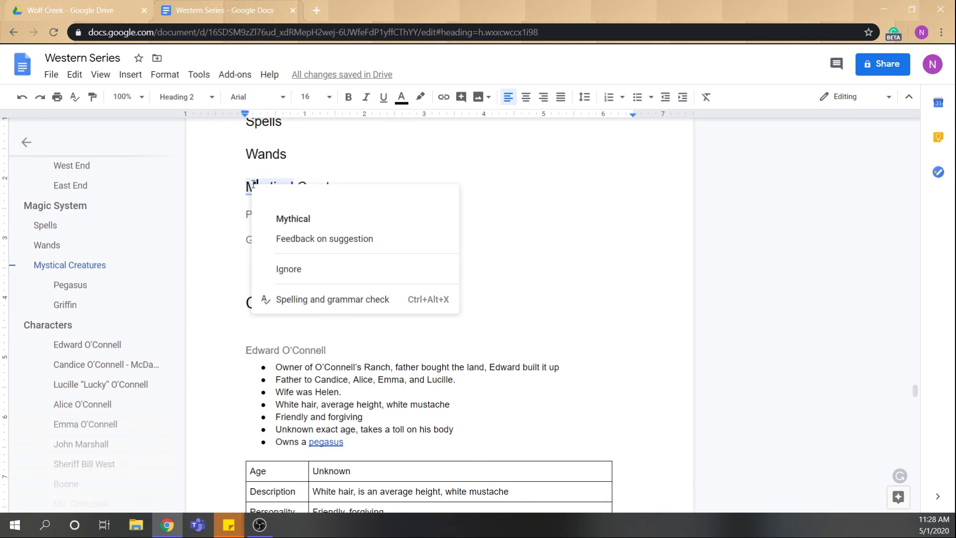
left_click(292, 219)
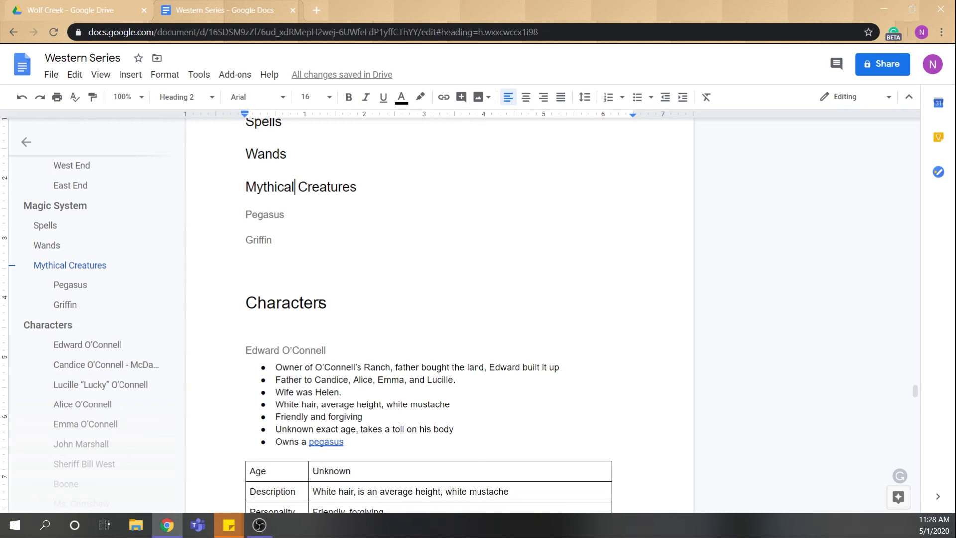
scroll(355, 345, "up", 2)
scroll(356, 345, "up", 1)
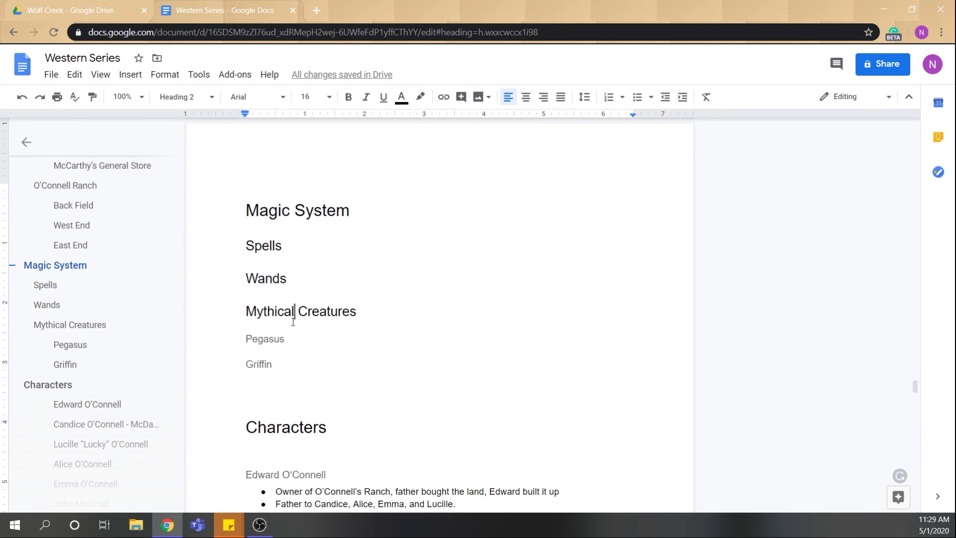
Review the document outline's heading hierarchy and read through the chapter-by-chapter plot outline of "#1 - DEFIANCE AND AID"
scroll(30, 331, "up", 3)
scroll(66, 331, "up", 2)
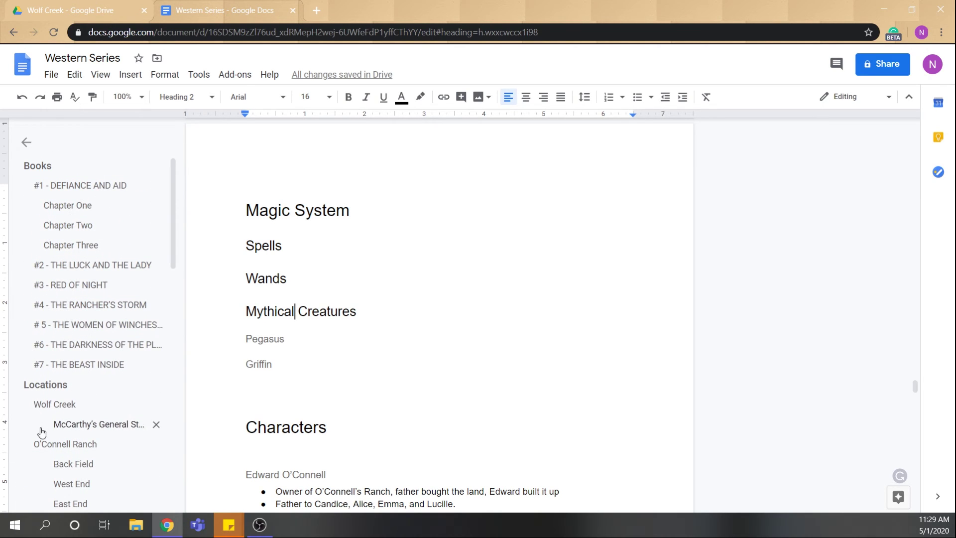
scroll(65, 409, "down", 5)
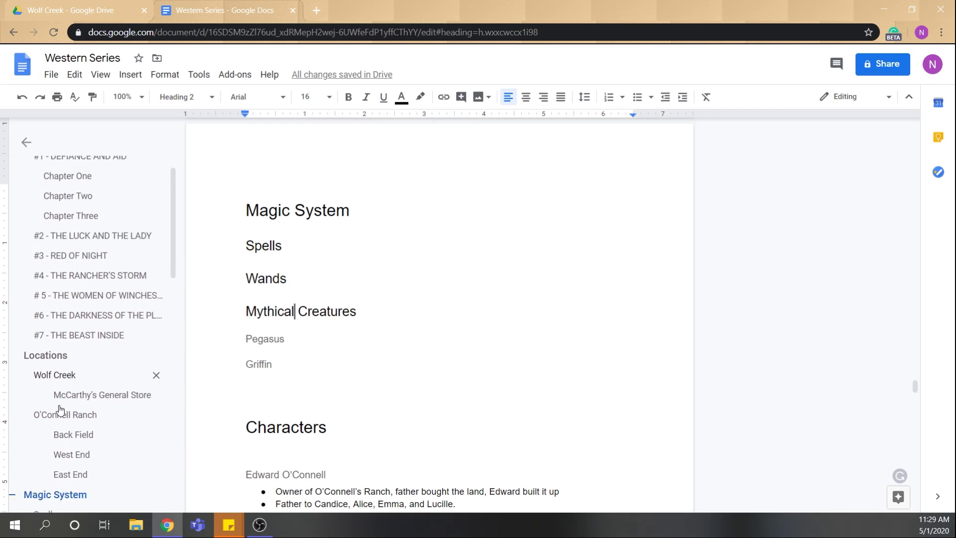
scroll(64, 313, "up", 5)
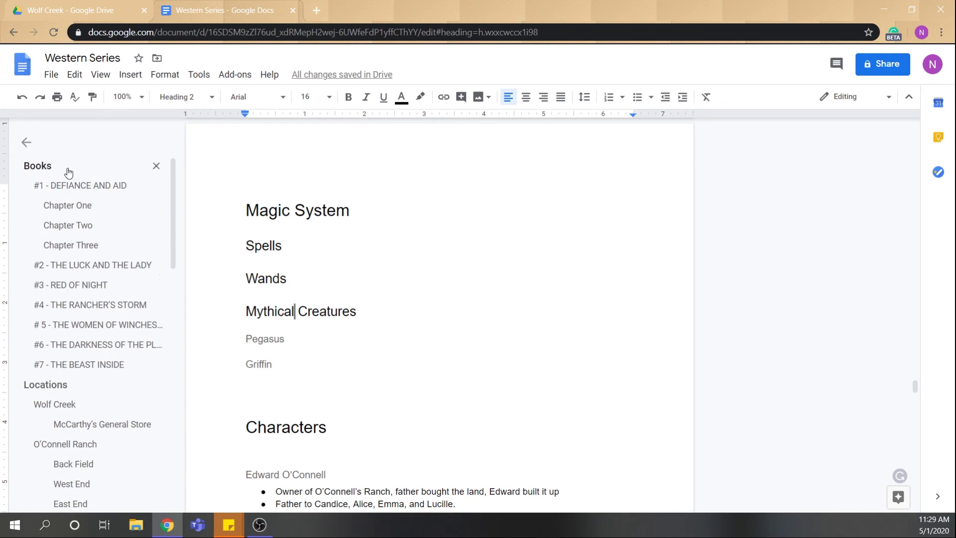
left_click(75, 186)
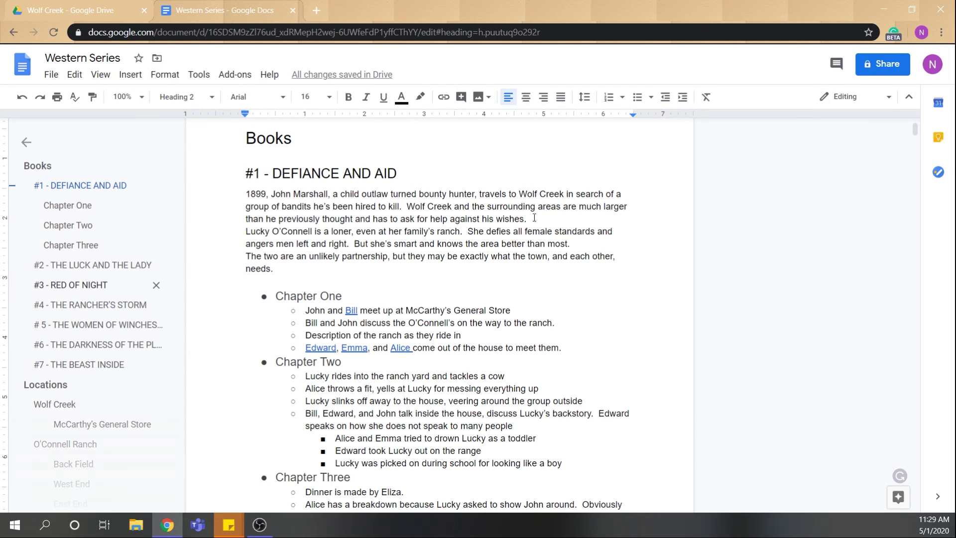
scroll(520, 283, "down", 6)
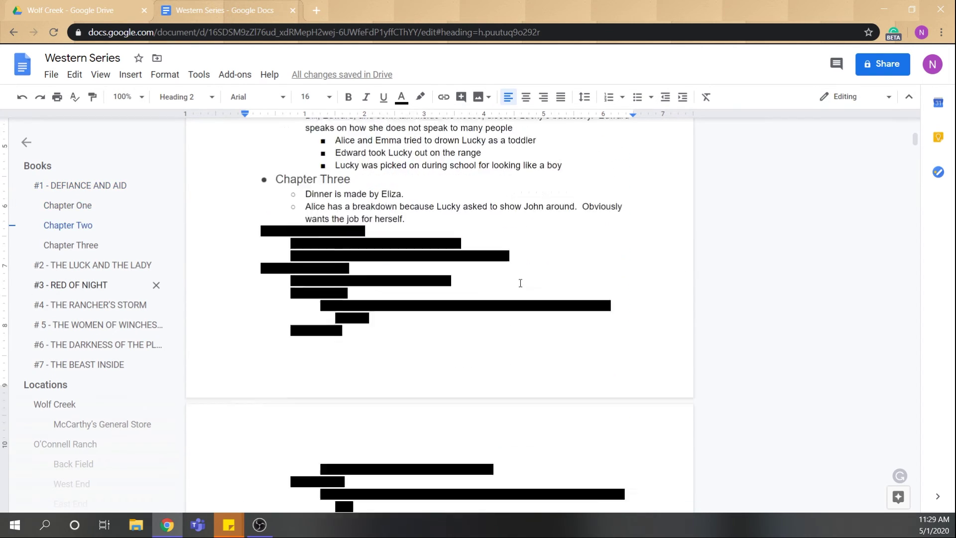
scroll(520, 283, "down", 20)
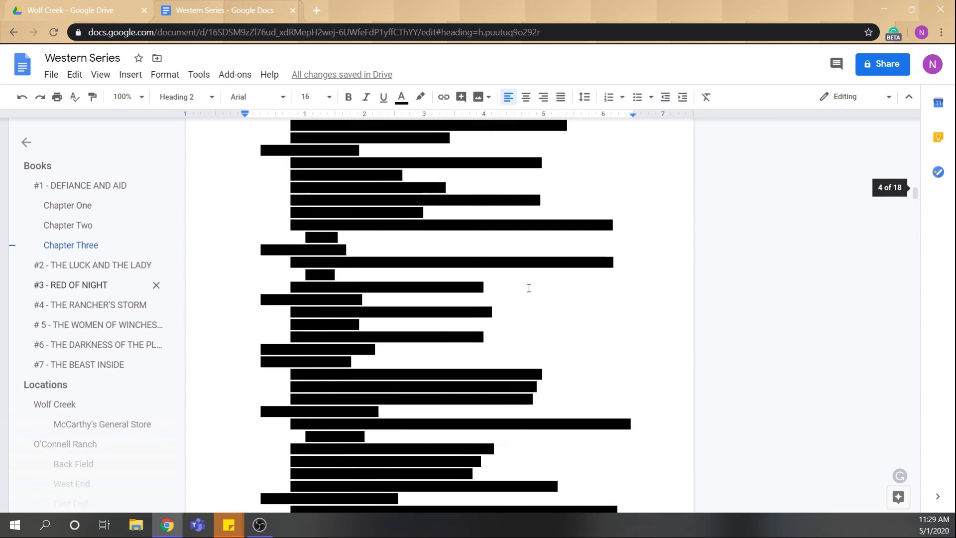
scroll(529, 288, "down", 10)
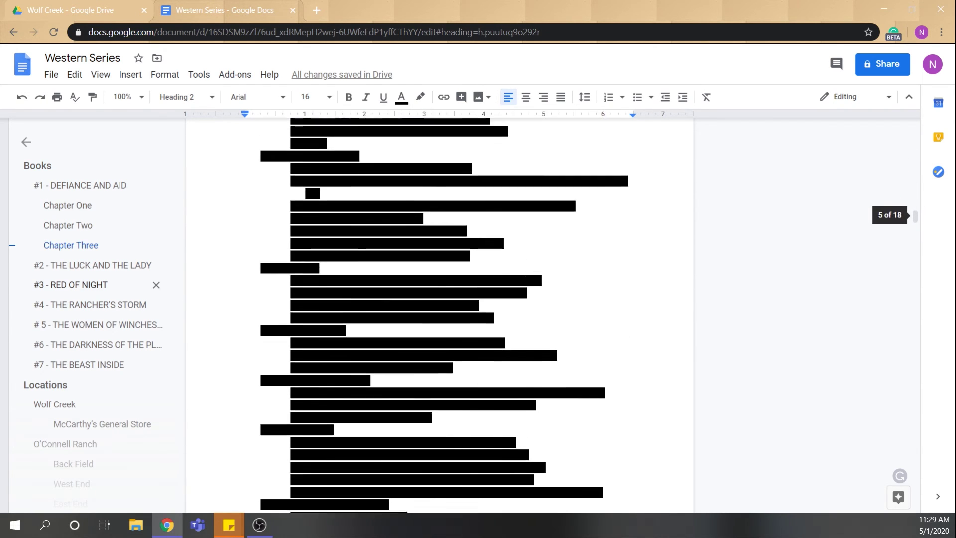
scroll(421, 311, "up", 5)
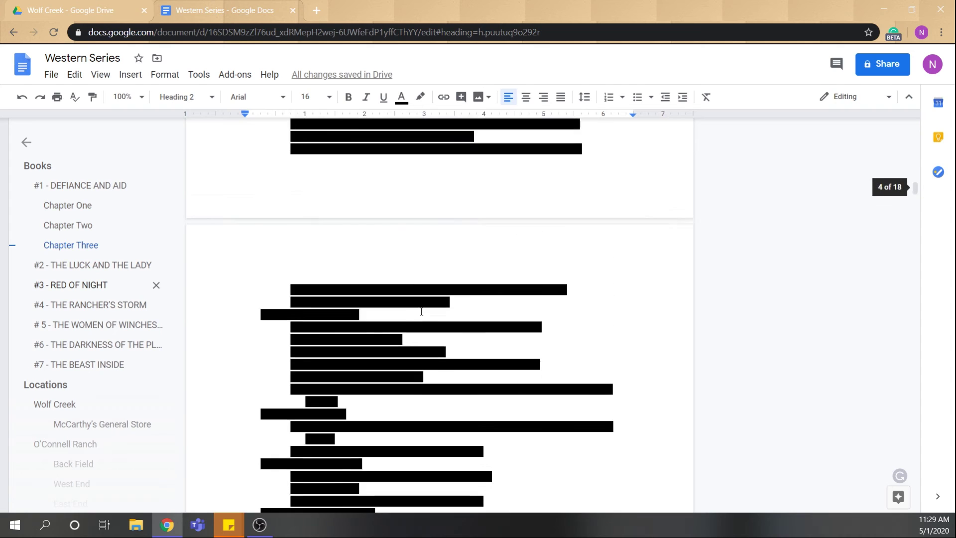
scroll(421, 311, "up", 3)
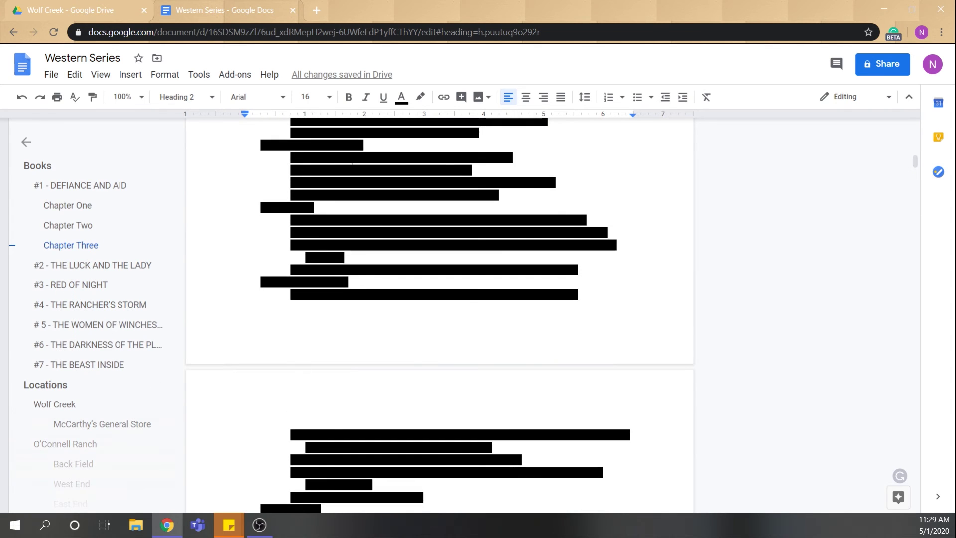
scroll(289, 324, "up", 20)
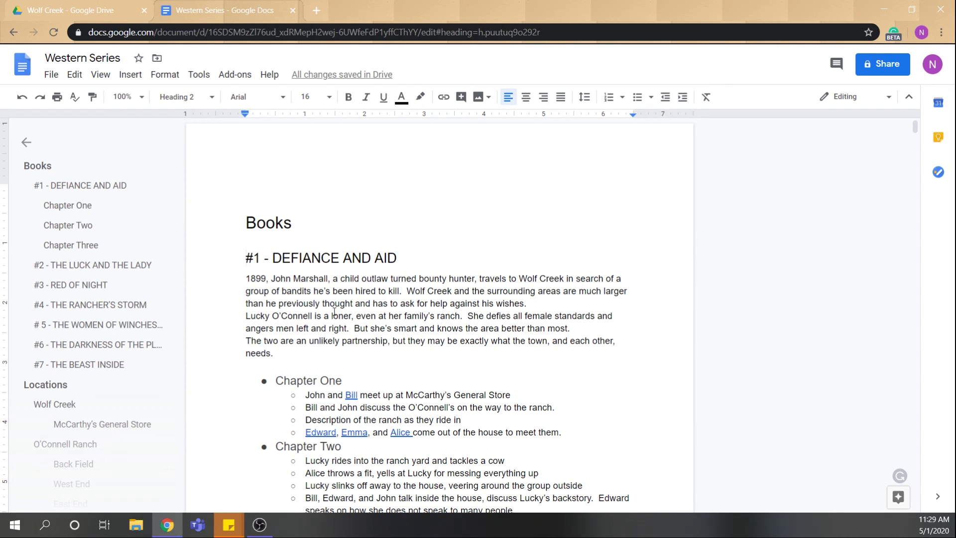
Insert a table of contents with page numbers on the blank line above the Books heading
left_click(243, 179)
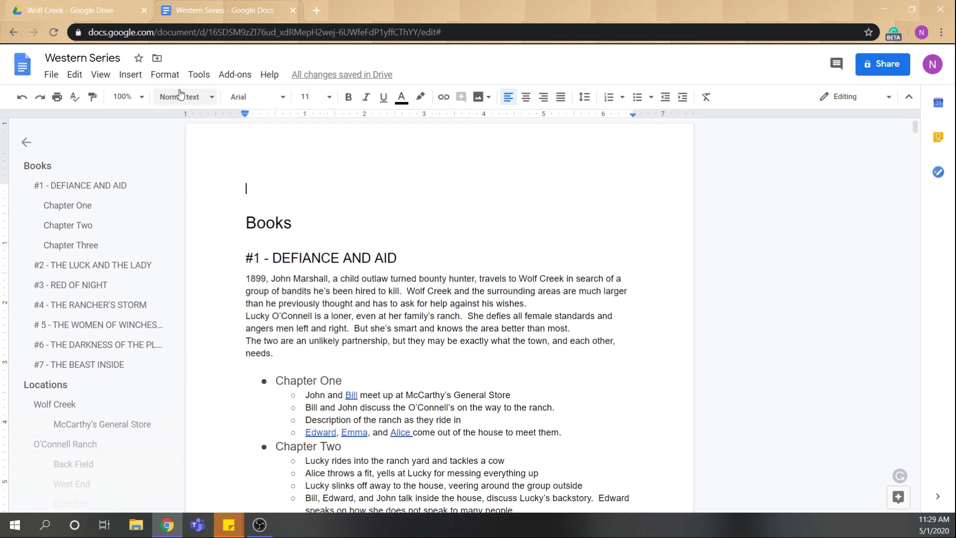
left_click(135, 77)
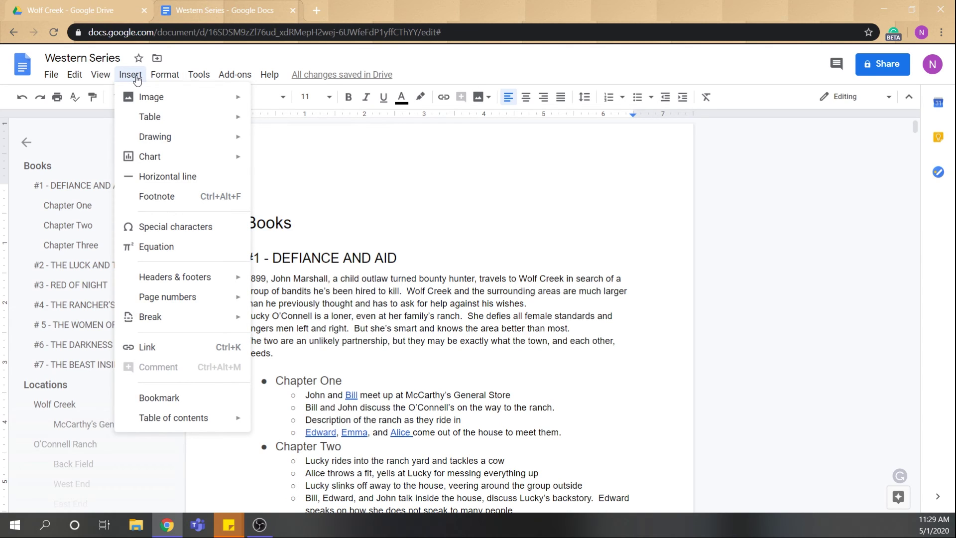
mouse_move(199, 418)
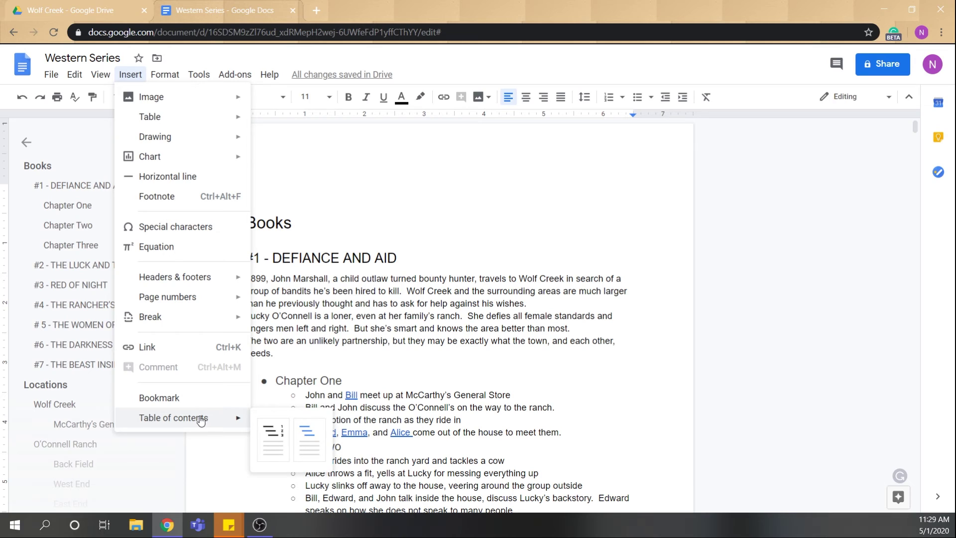
left_click(280, 447)
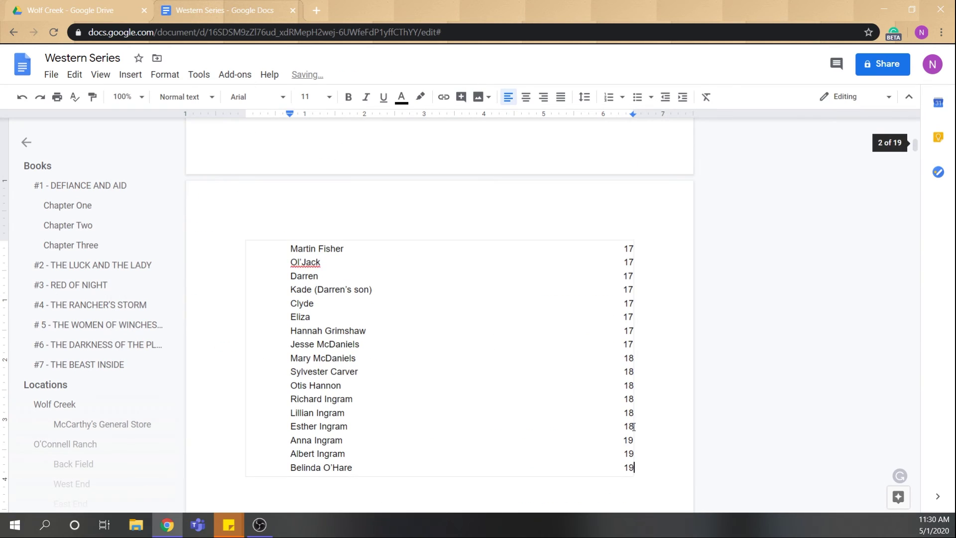
scroll(545, 436, "up", 15)
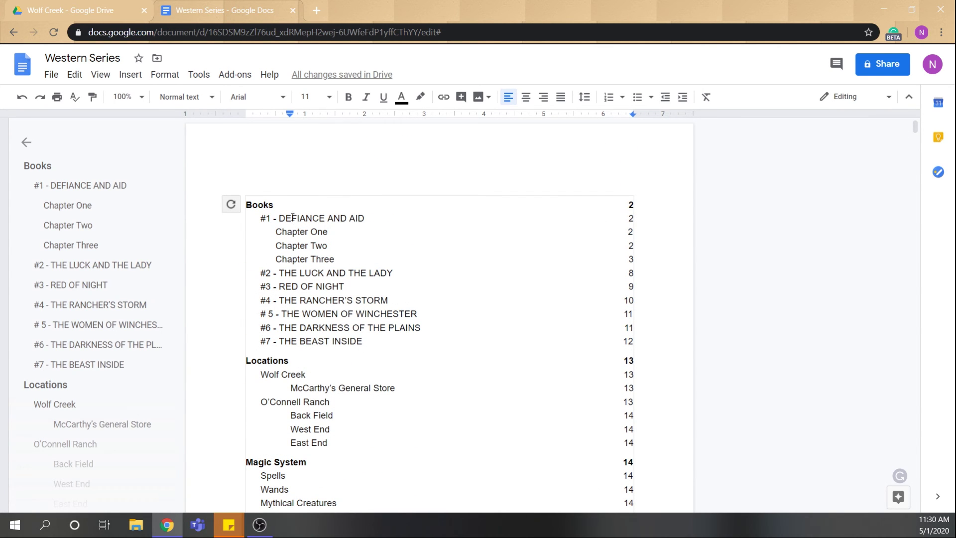
Follow the table of contents entry for Wolf Creek to its section under Locations
left_click(304, 272)
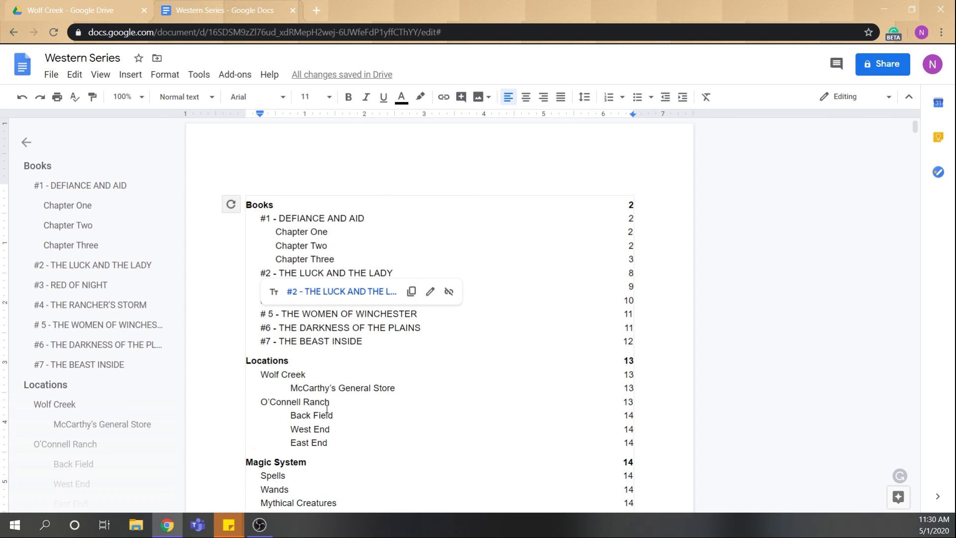
left_click(275, 379)
left_click(305, 395)
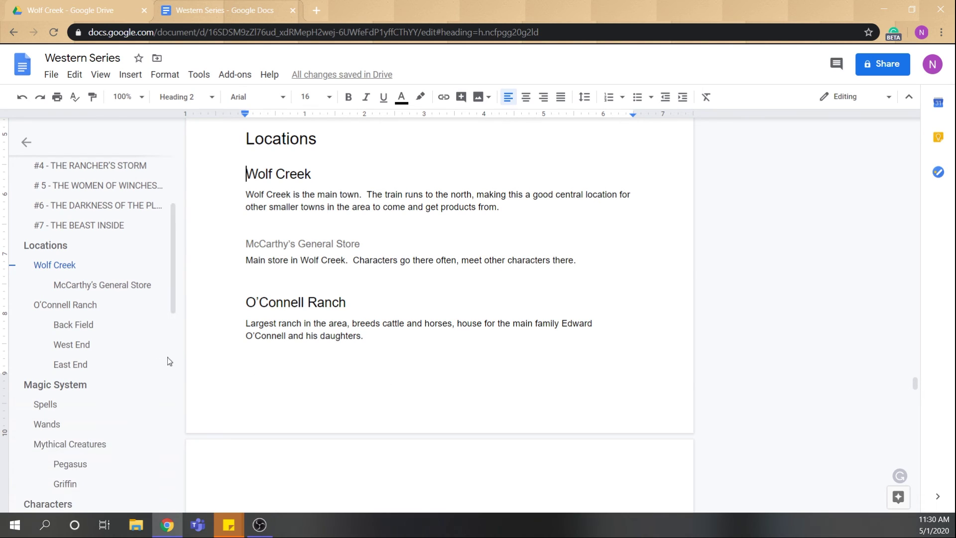
Return to the Books section through the outline and look over the table of contents entries above it
scroll(75, 344, "up", 3)
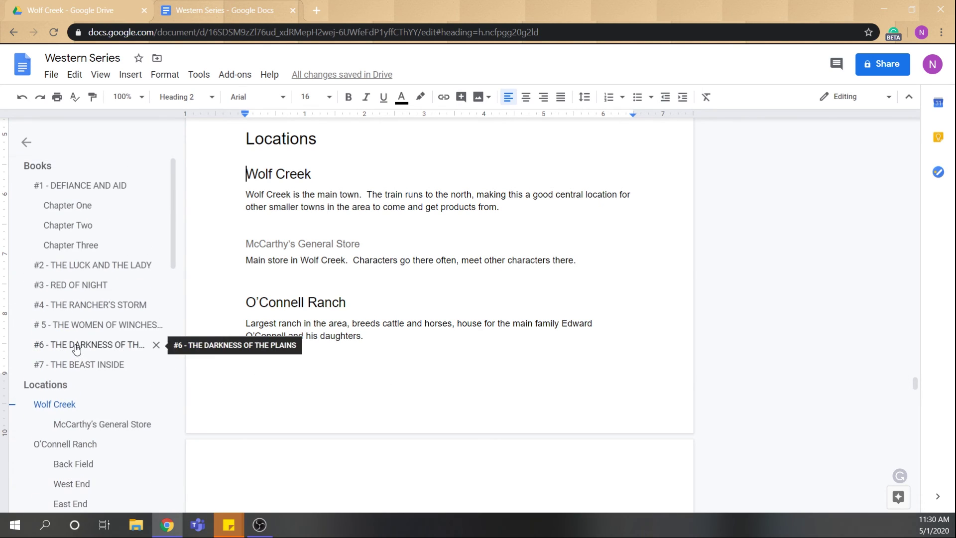
left_click(36, 168)
scroll(325, 306, "up", 5)
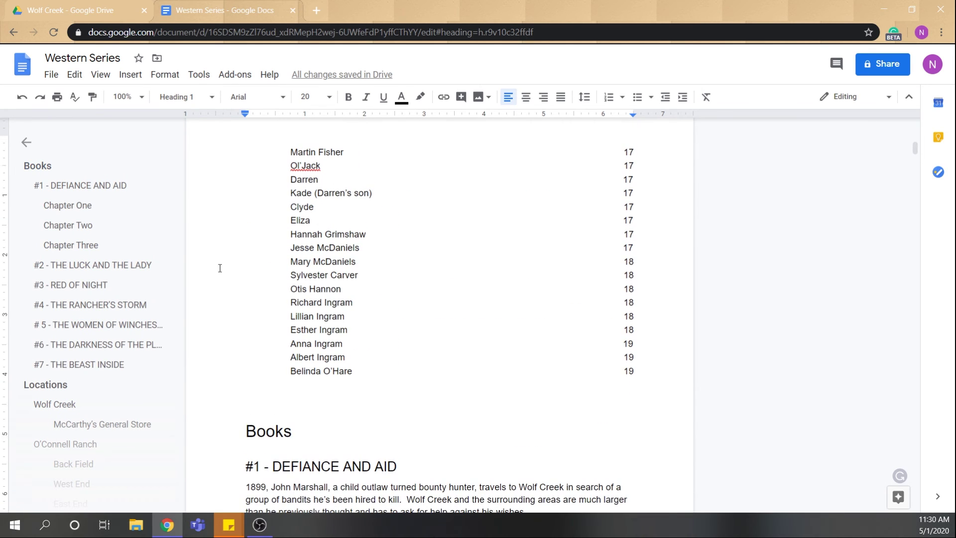
scroll(461, 390, "up", 5)
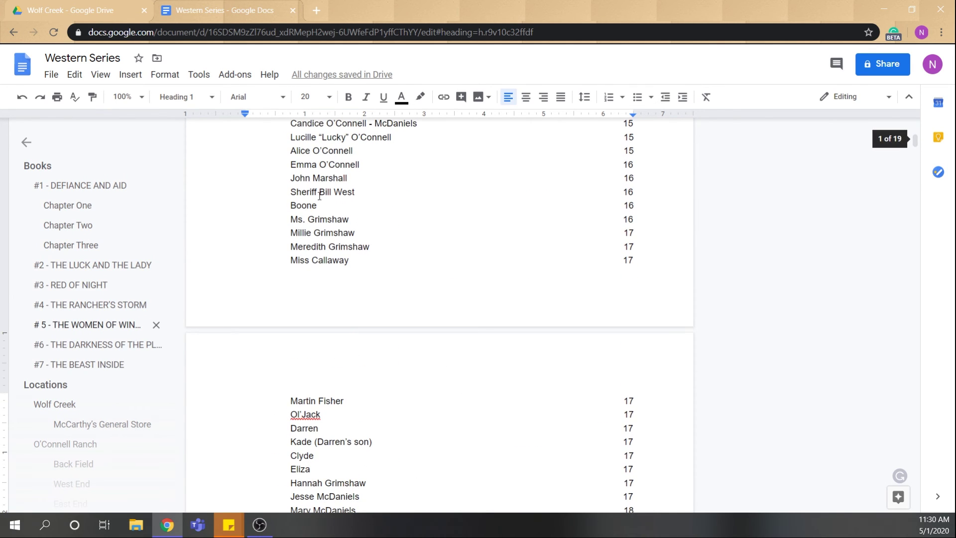
scroll(394, 368, "up", 5)
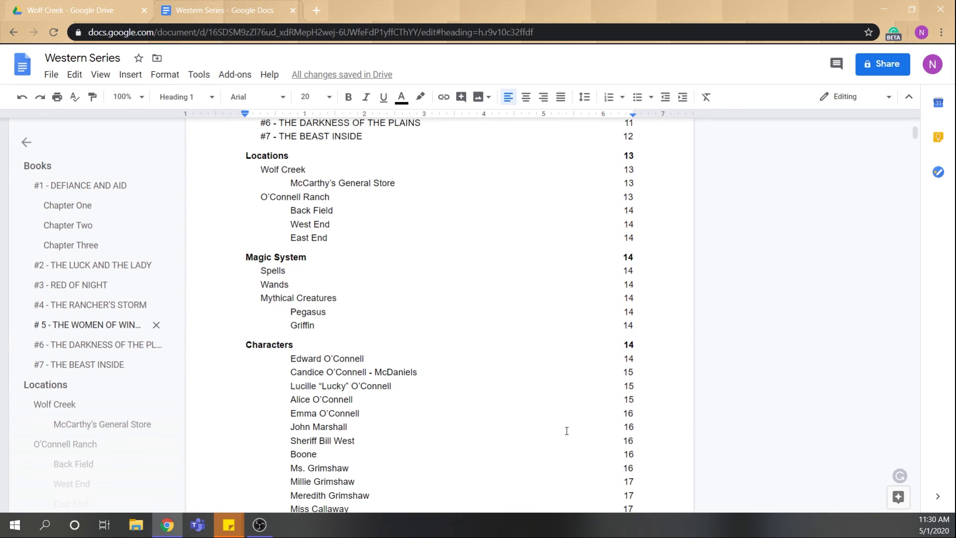
scroll(383, 232, "up", 4)
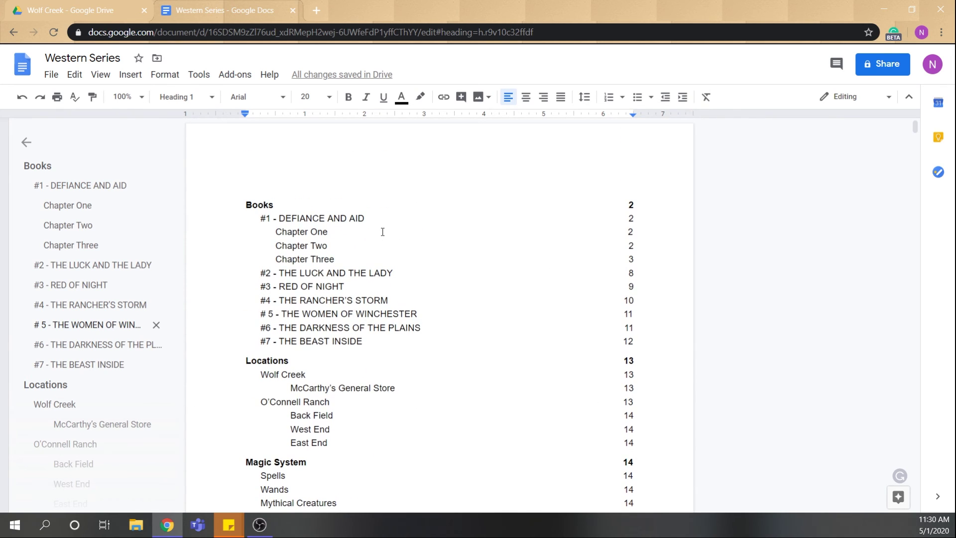
scroll(368, 219, "down", 1)
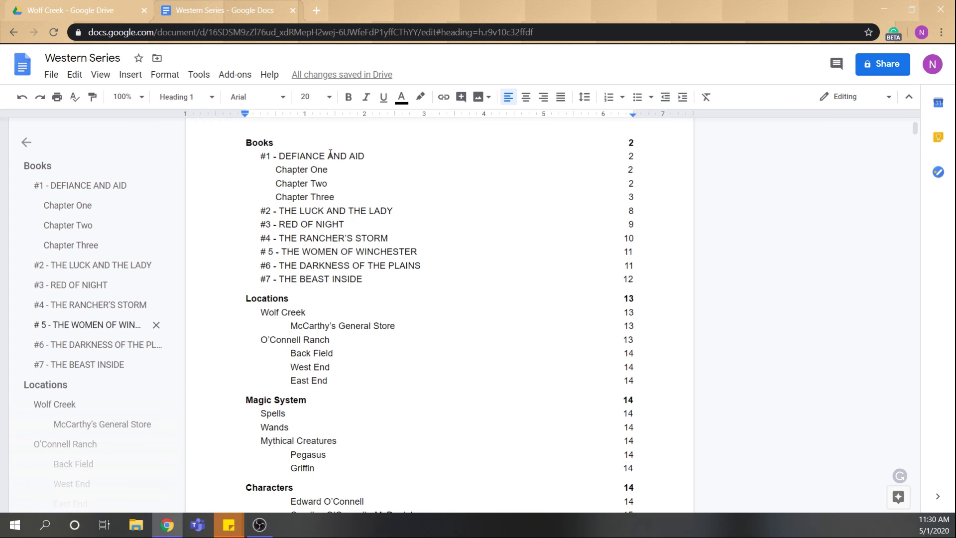
Delete the "Chapter Two" heading text under "#1 - DEFIANCE AND AID" and set its emptied bullet to the Normal text style
left_click(71, 225)
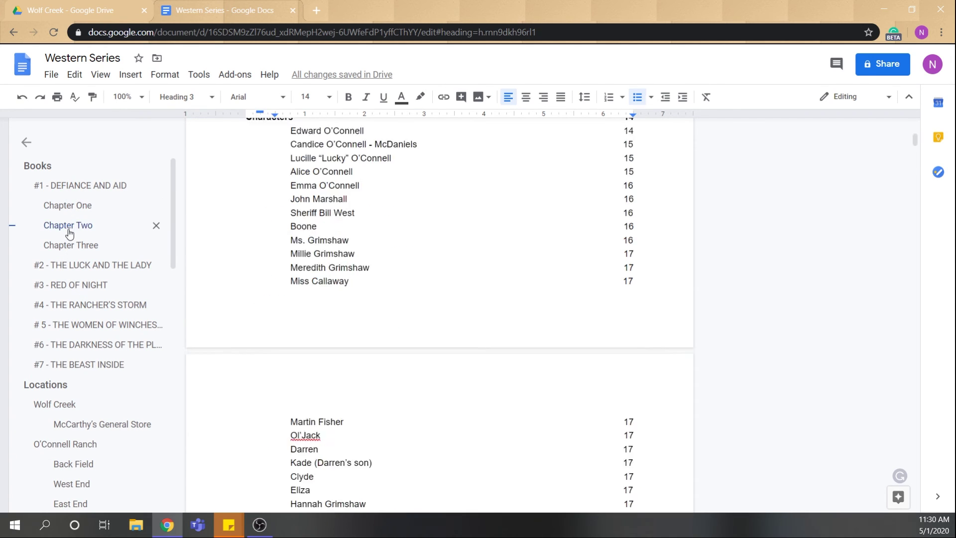
left_click_drag(290, 165, 275, 164)
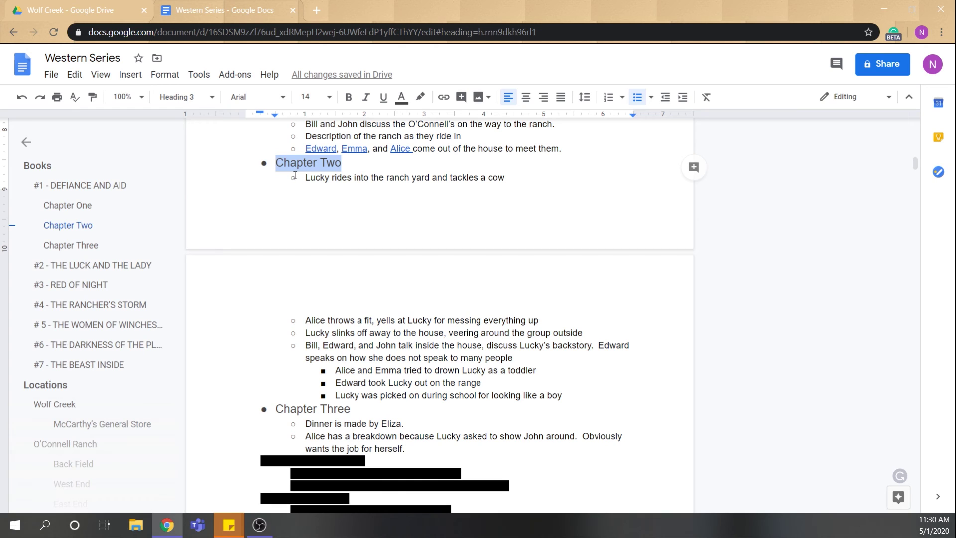
key("BackSpace")
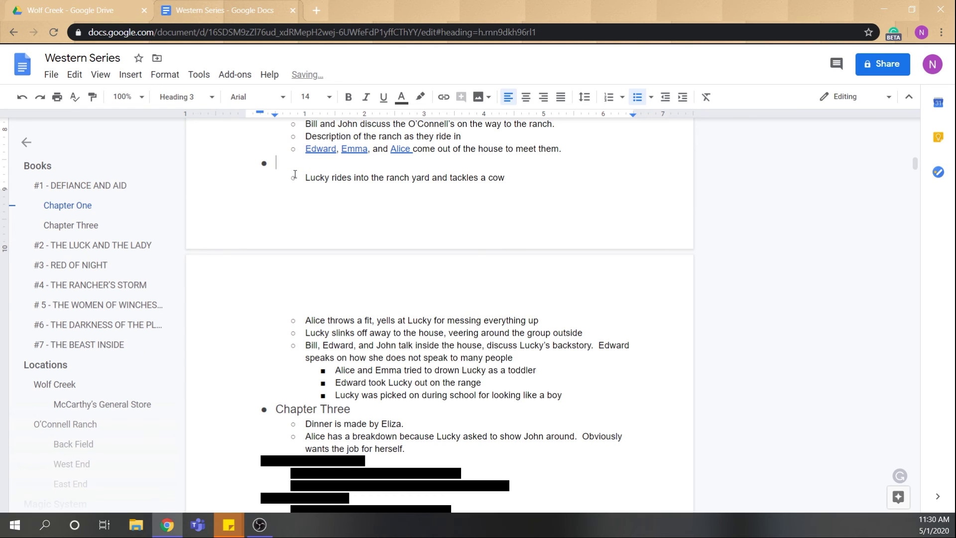
left_click(185, 96)
left_click(199, 124)
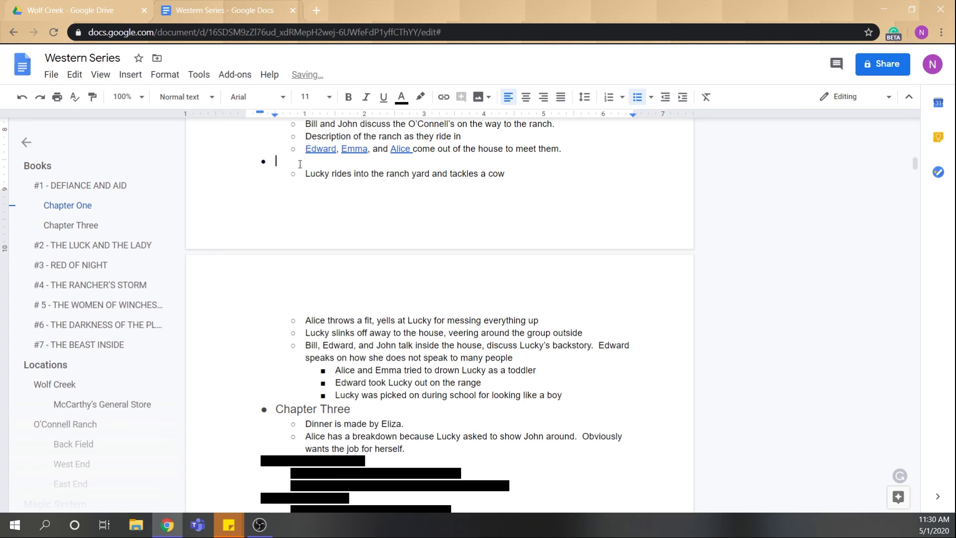
Enter "John is introduced to Lucky" as the text of the emptied bullet
type("John")
key("Return")
key("BackSpace")
key("BackSpace")
key("BackSpace")
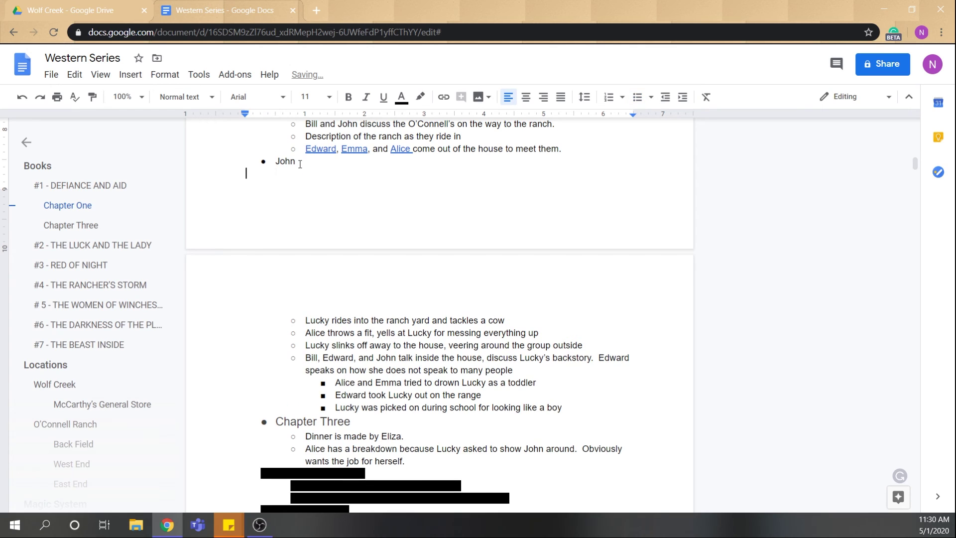
type("is int")
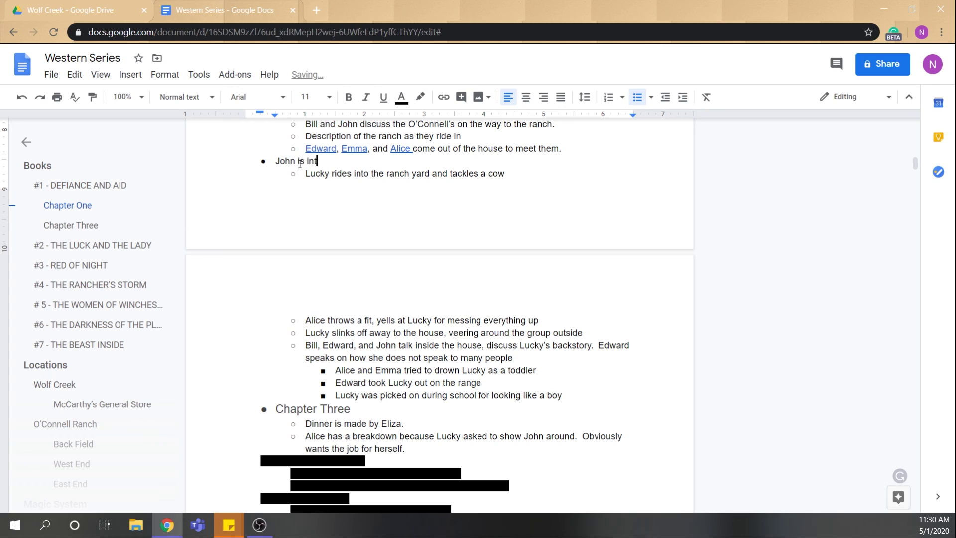
type("roduced to Lucky")
left_click(475, 173)
Update the table of contents at the start of the document to match the current headings and check its entries
left_click(36, 169)
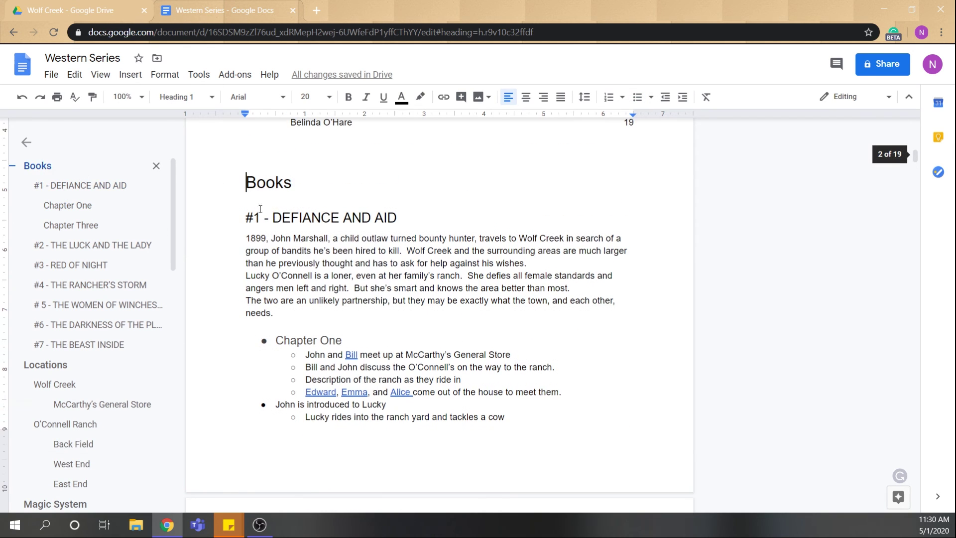
scroll(376, 287, "up", 15)
scroll(379, 273, "up", 3)
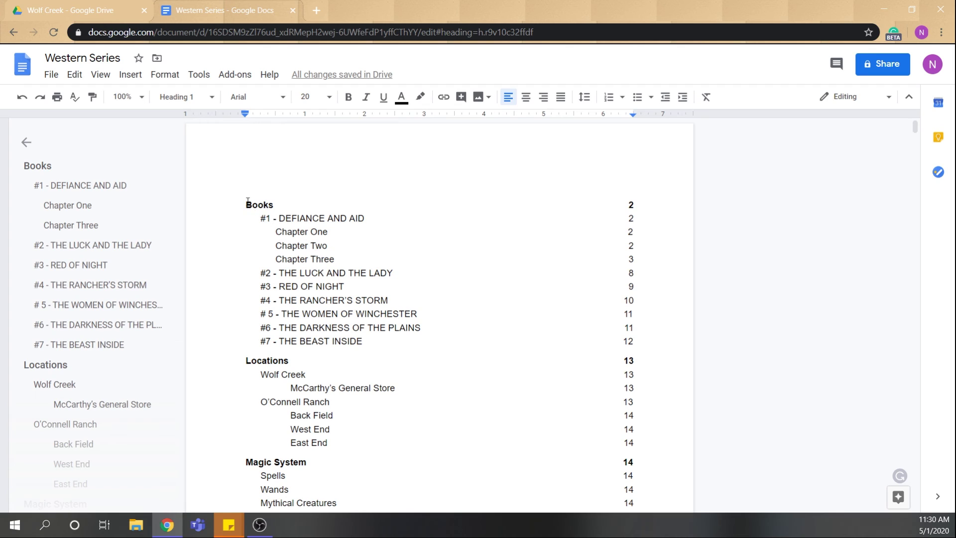
left_click(259, 200)
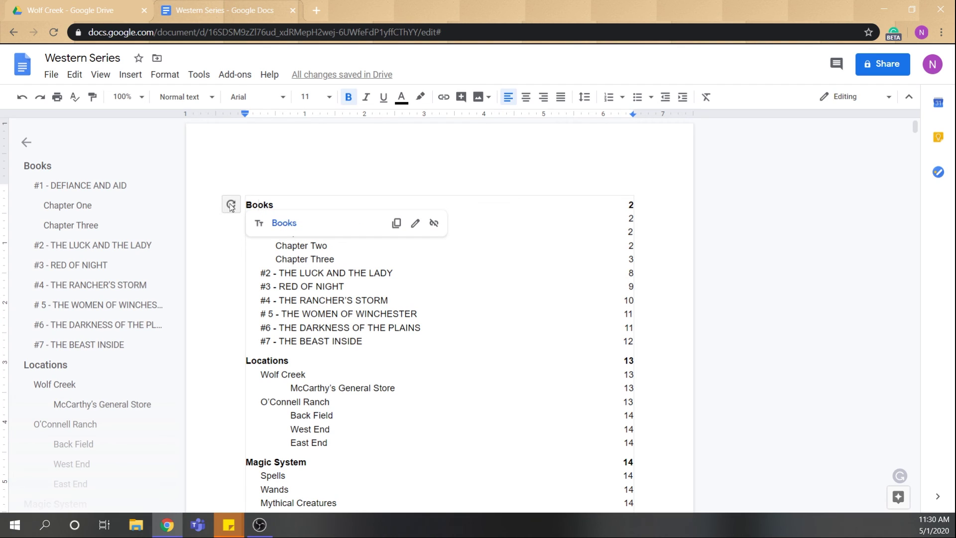
left_click(232, 205)
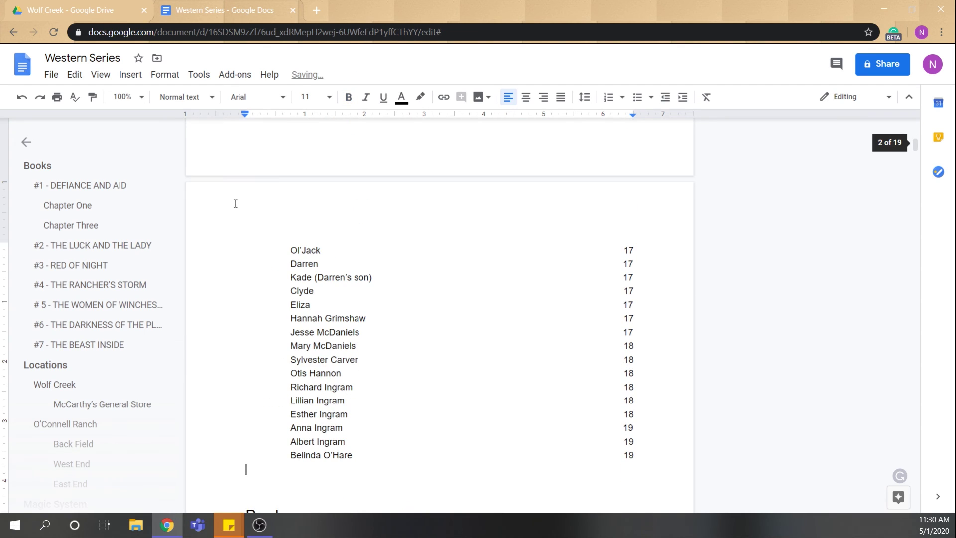
scroll(372, 277, "up", 15)
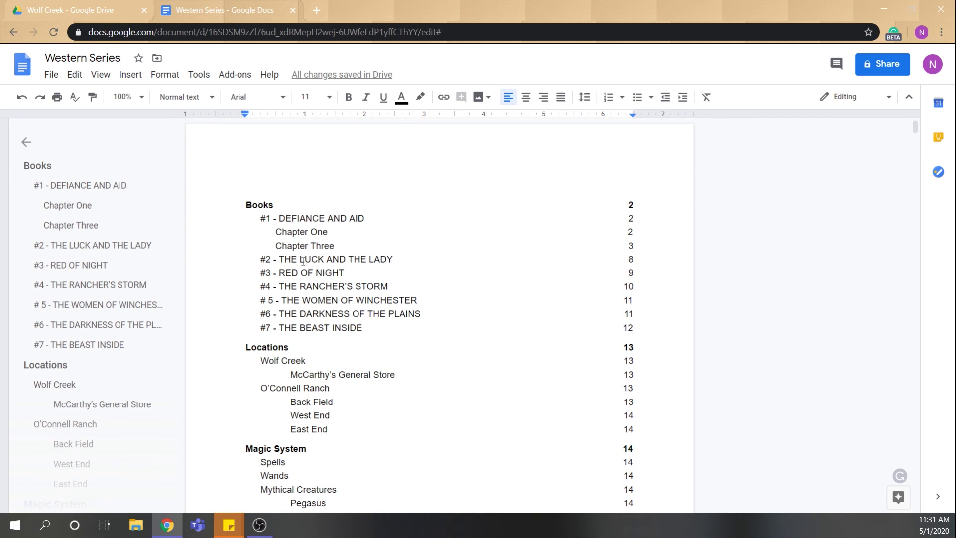
scroll(350, 238, "down", 3)
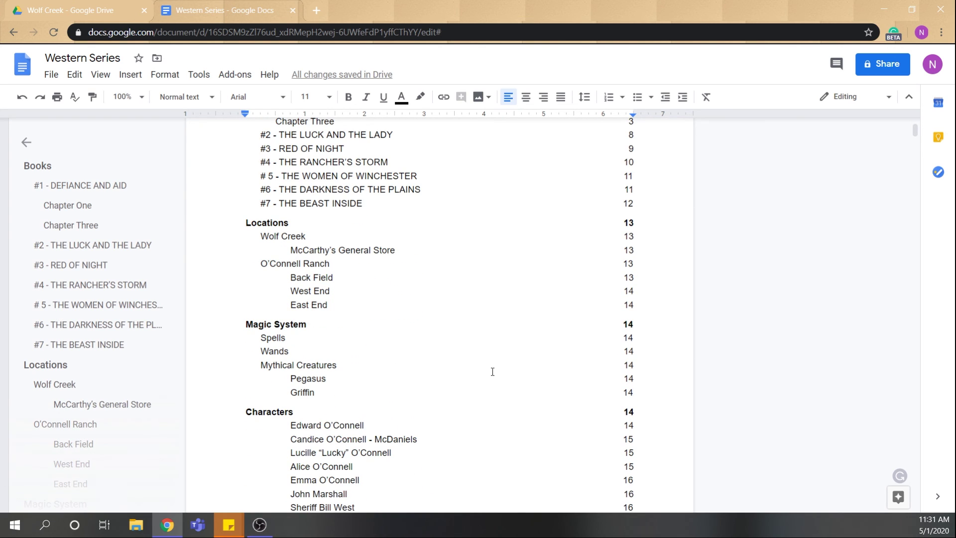
scroll(461, 358, "up", 3)
left_click(247, 182)
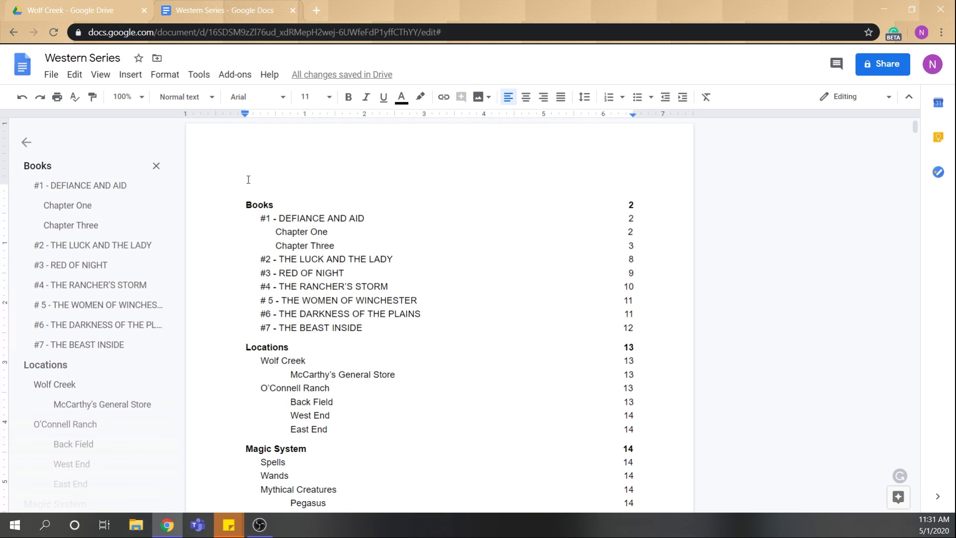
key("Return")
left_click(444, 98)
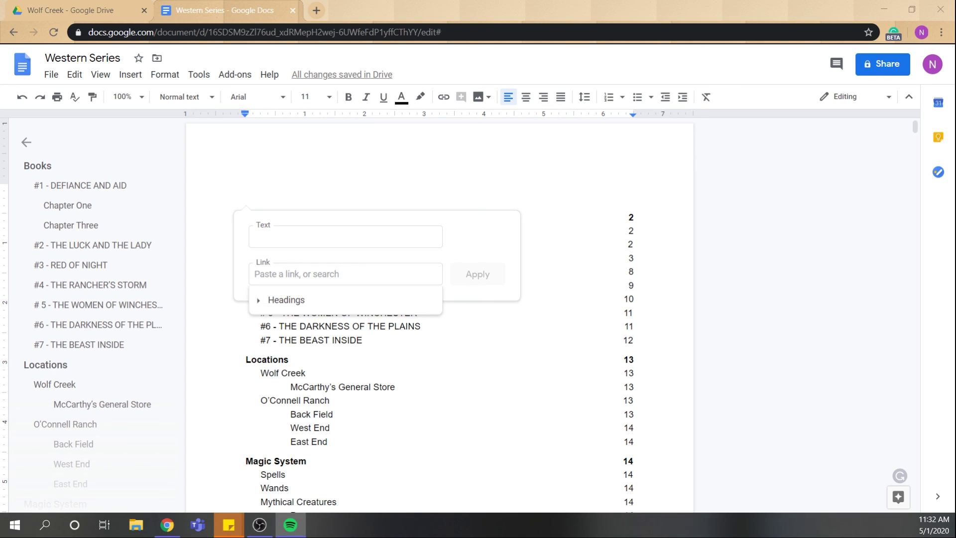
key("alt+Tab")
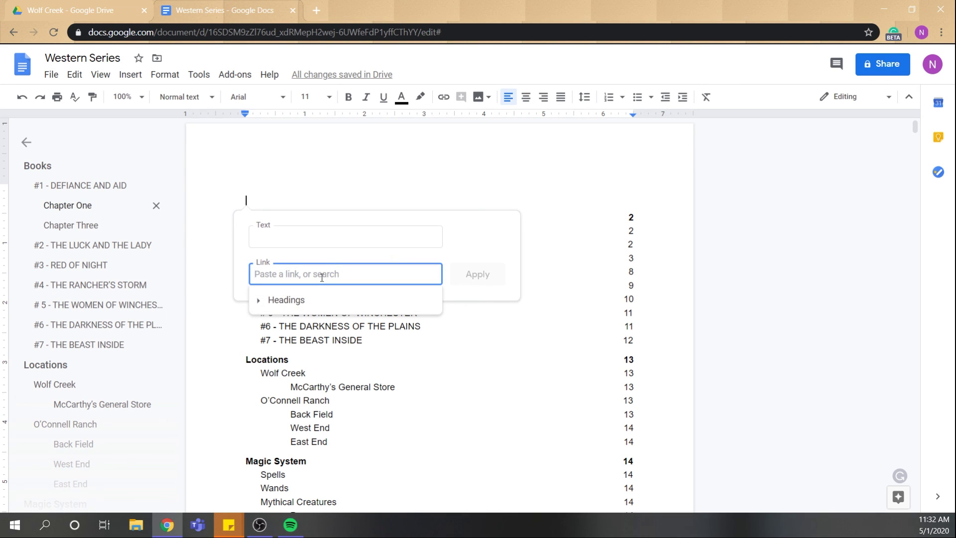
type("https://open.spotify.com/playlist/43NEgb8i1B6kjdNPQ5t2Q8?si=e5q2vyu5Rrqq2E7FYJPT-Q")
left_click(478, 276)
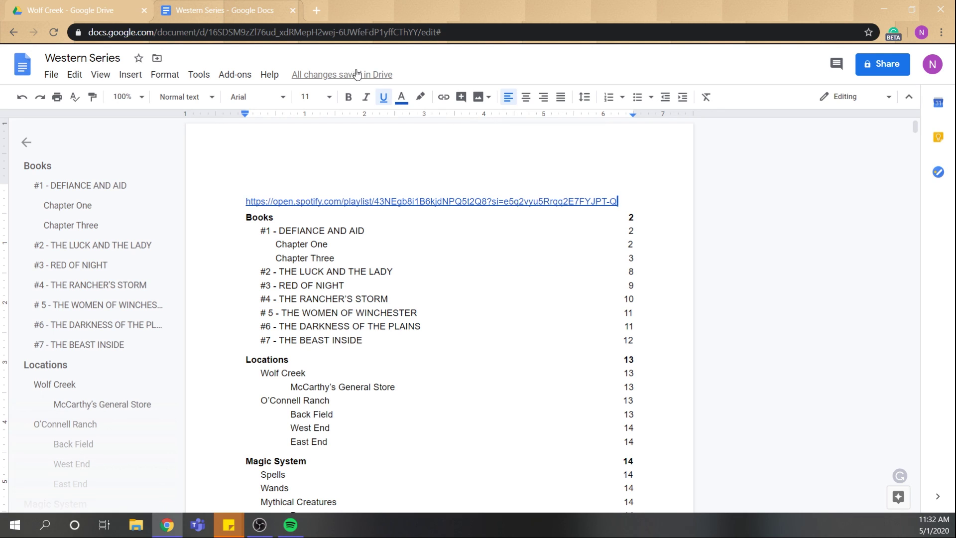
Open the Spotify playlist link above the table of contents to test it, and return to the document
right_click(355, 202)
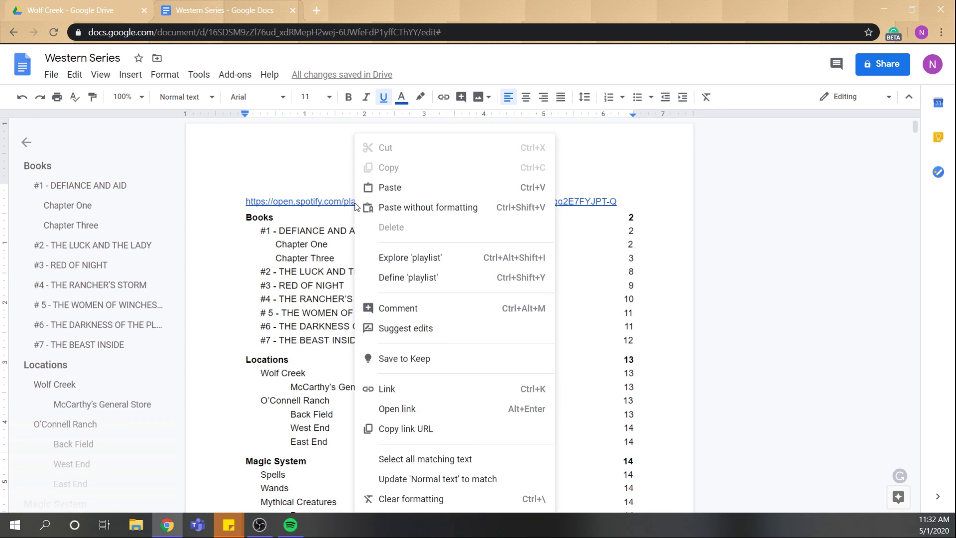
left_click(308, 202)
left_click(323, 220)
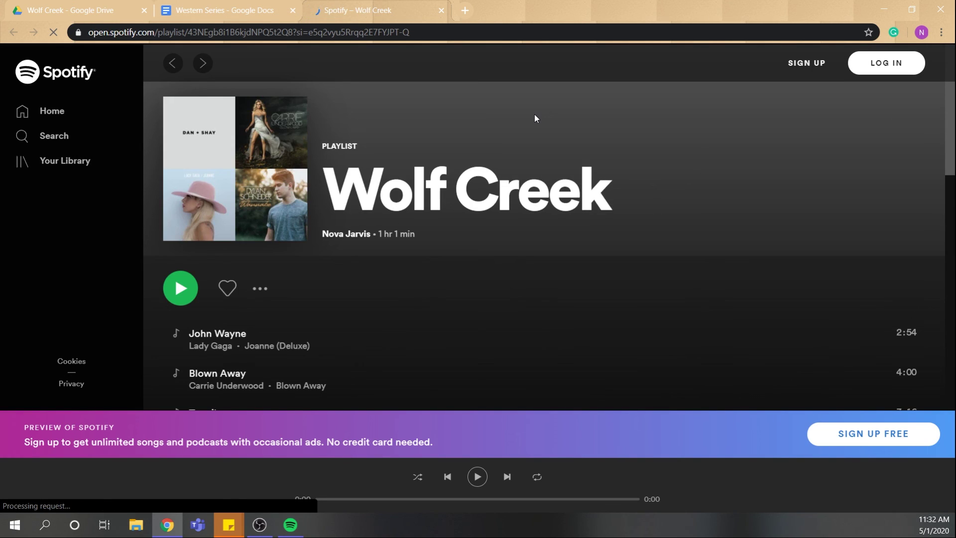
key("ctrl+w")
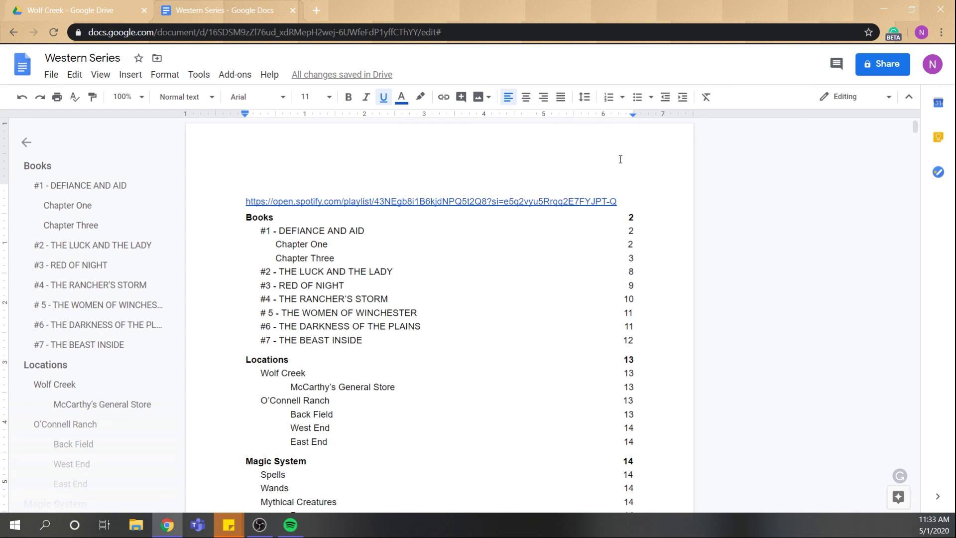